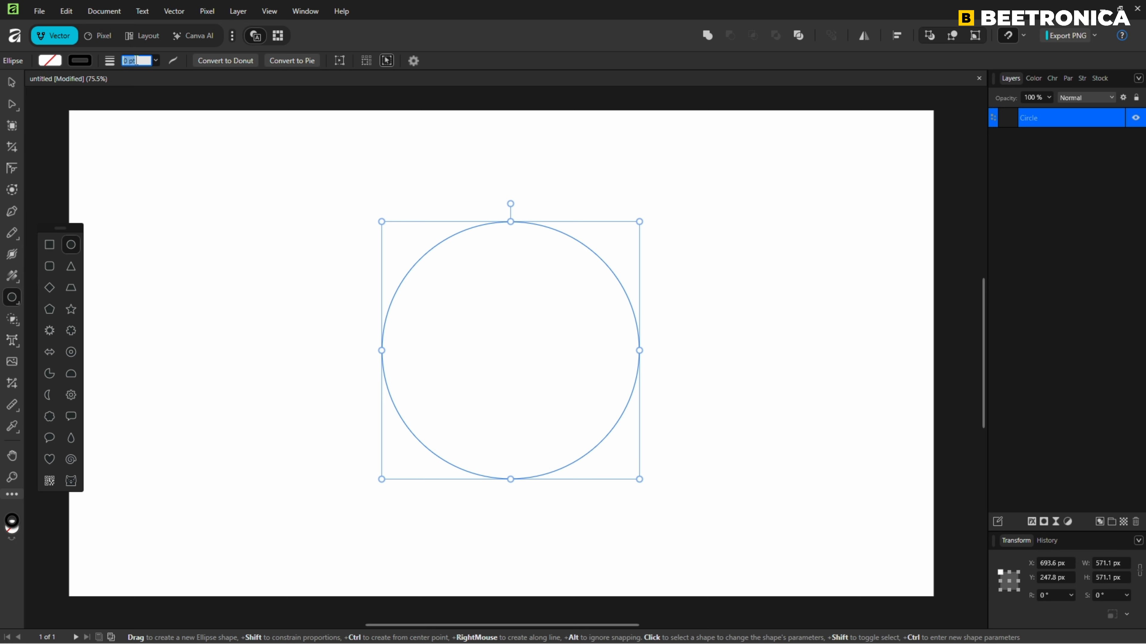
Set the circle's stroke width to 5 pt and move the circle to the centre of the page.
{"action": "type", "text": "5"}
{"action": "key", "text": "Return"}
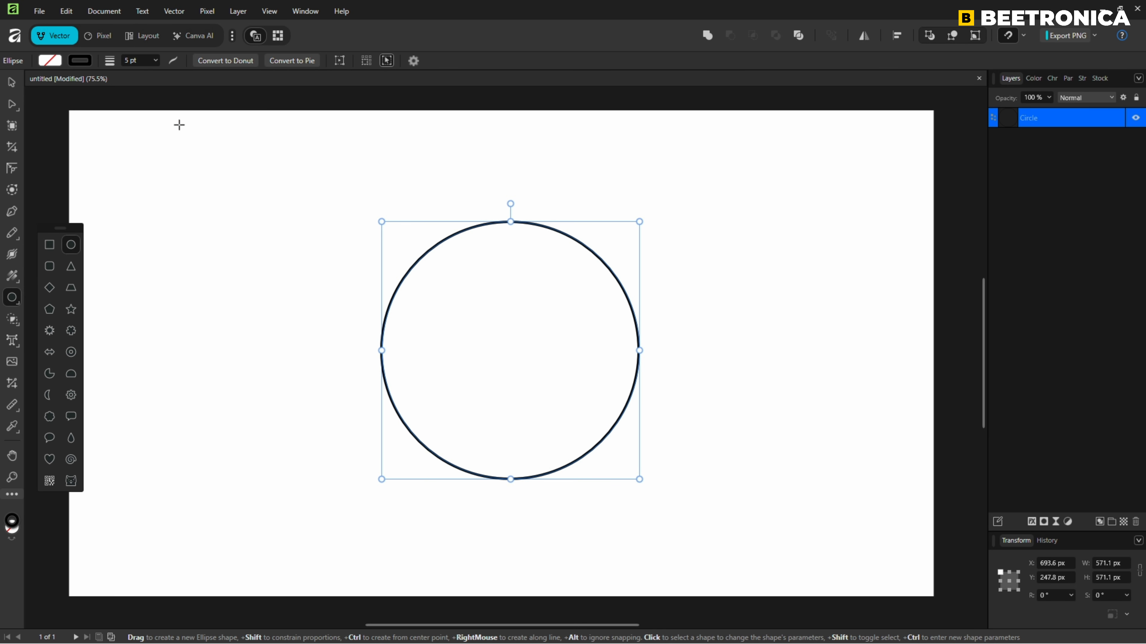
{"action": "left_click", "coordinate": [14, 87]}
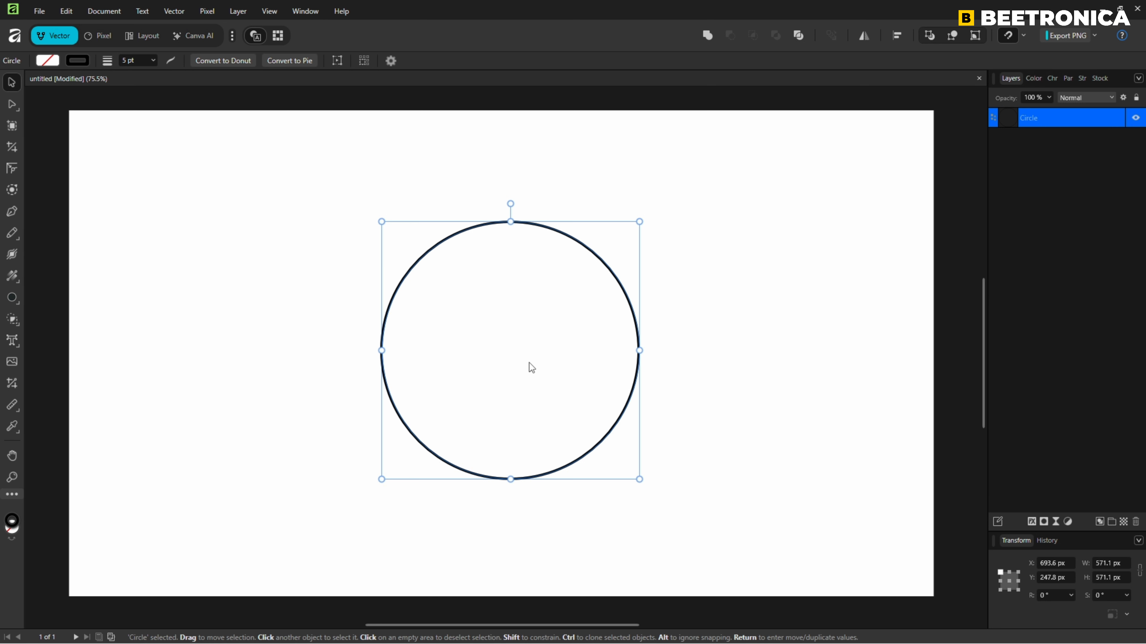
{"action": "mouse_move", "coordinate": [529, 363]}
{"action": "left_mouse_down"}
{"action": "mouse_move", "coordinate": [503, 364]}
{"action": "mouse_move", "coordinate": [516, 364]}
{"action": "left_mouse_up"}
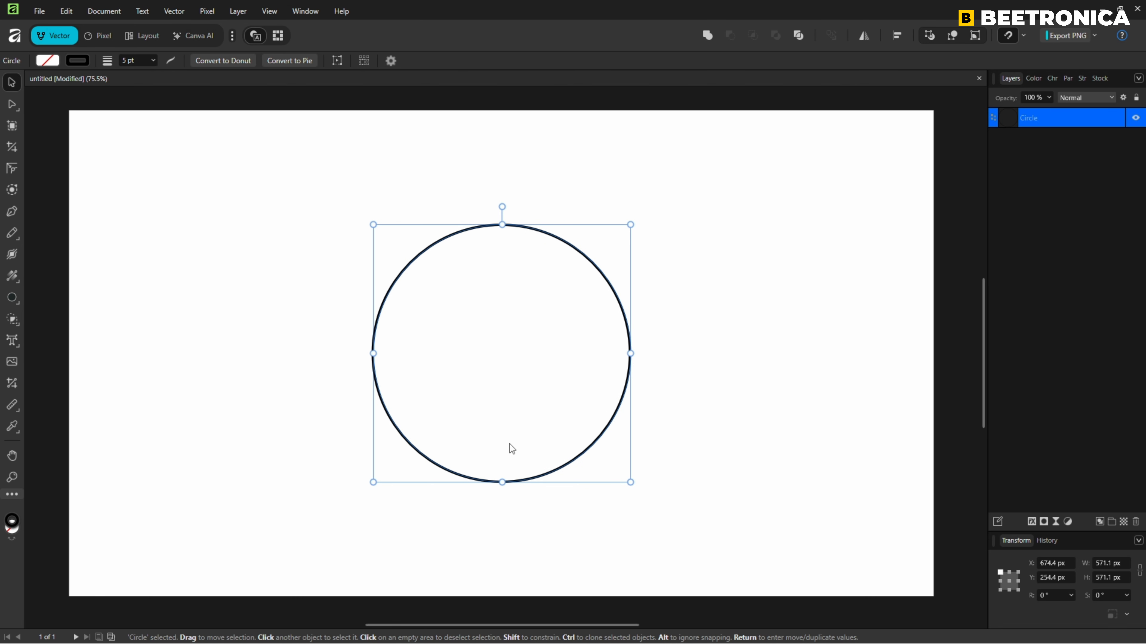
Duplicate the circle above, enlarged to about 886 px, and place a same-size copy below, each slightly overlapping the original circle.
{"action": "left_click_drag", "start_coordinate": [509, 444], "coordinate": [530, 221]}
{"action": "mouse_move", "coordinate": [630, 255]}
{"action": "left_mouse_down"}
{"action": "mouse_move", "coordinate": [703, 317]}
{"action": "mouse_move", "coordinate": [624, 198]}
{"action": "mouse_move", "coordinate": [622, 172]}
{"action": "left_mouse_up"}
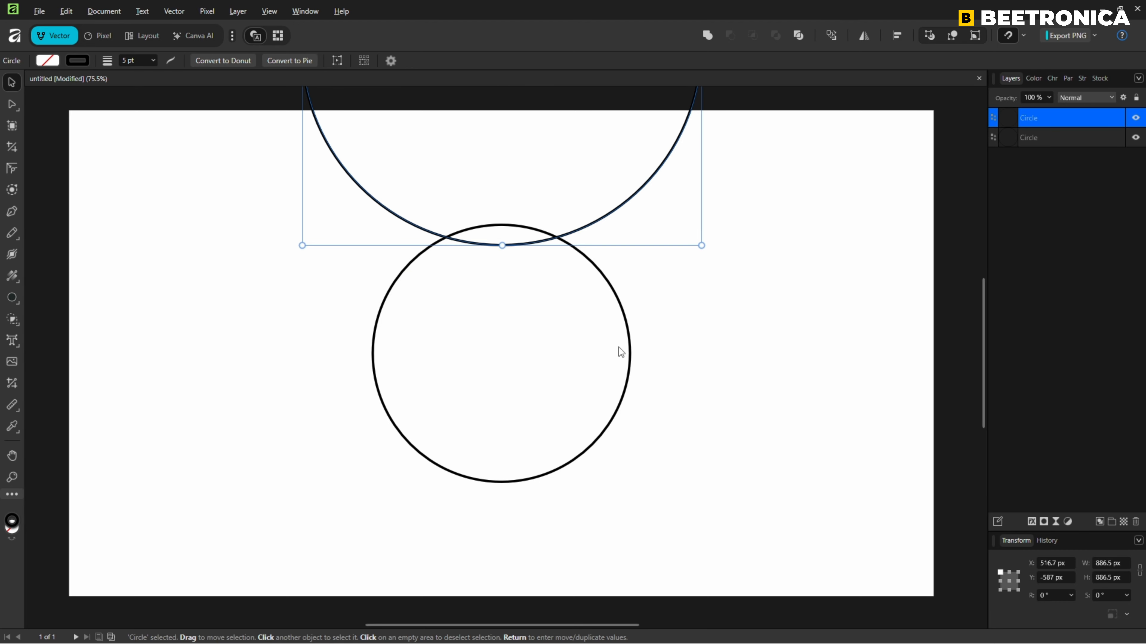
{"action": "left_click", "coordinate": [556, 380]}
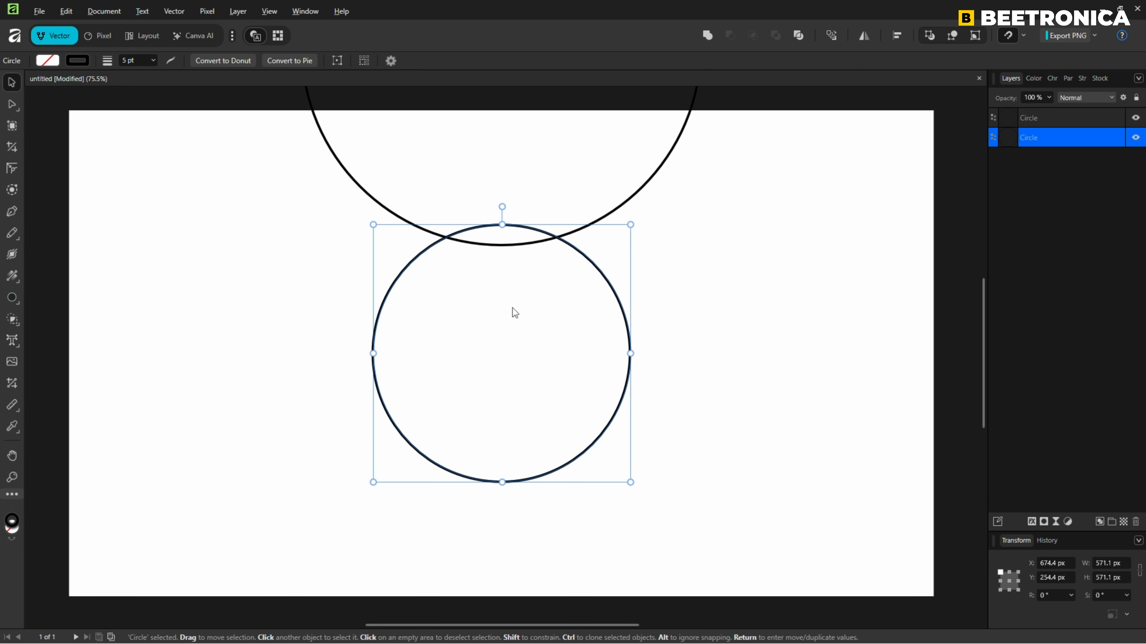
{"action": "left_click_drag", "start_coordinate": [512, 308], "coordinate": [525, 550]}
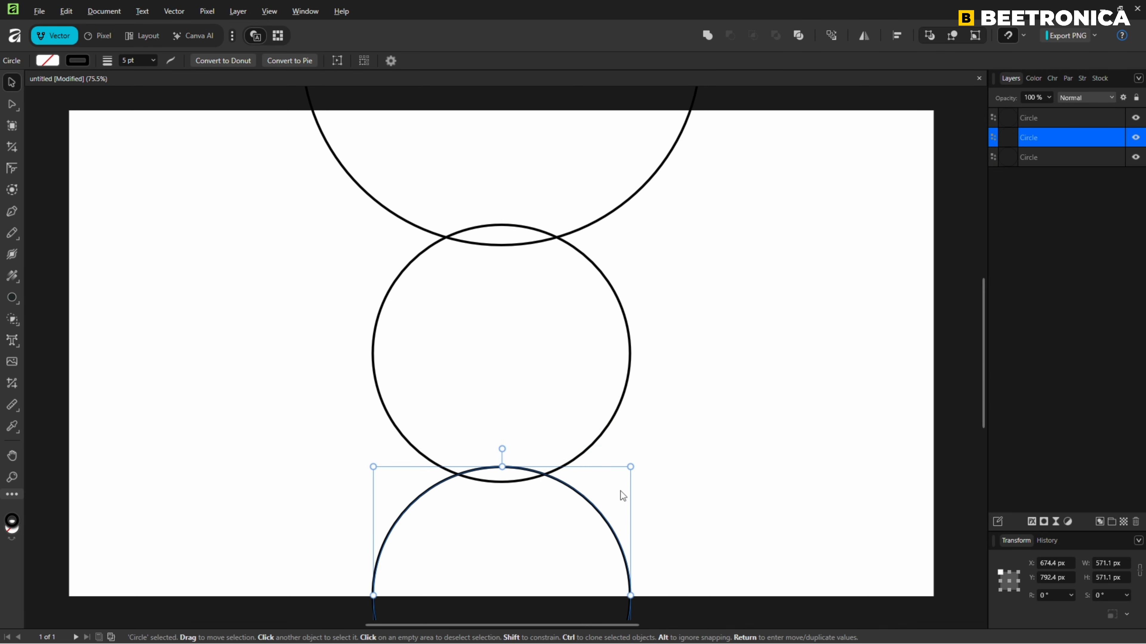
Select all three circles and subtract the upper and lower ones from the middle circle.
{"action": "left_click", "coordinate": [707, 407]}
{"action": "key", "text": "ctrl+a"}
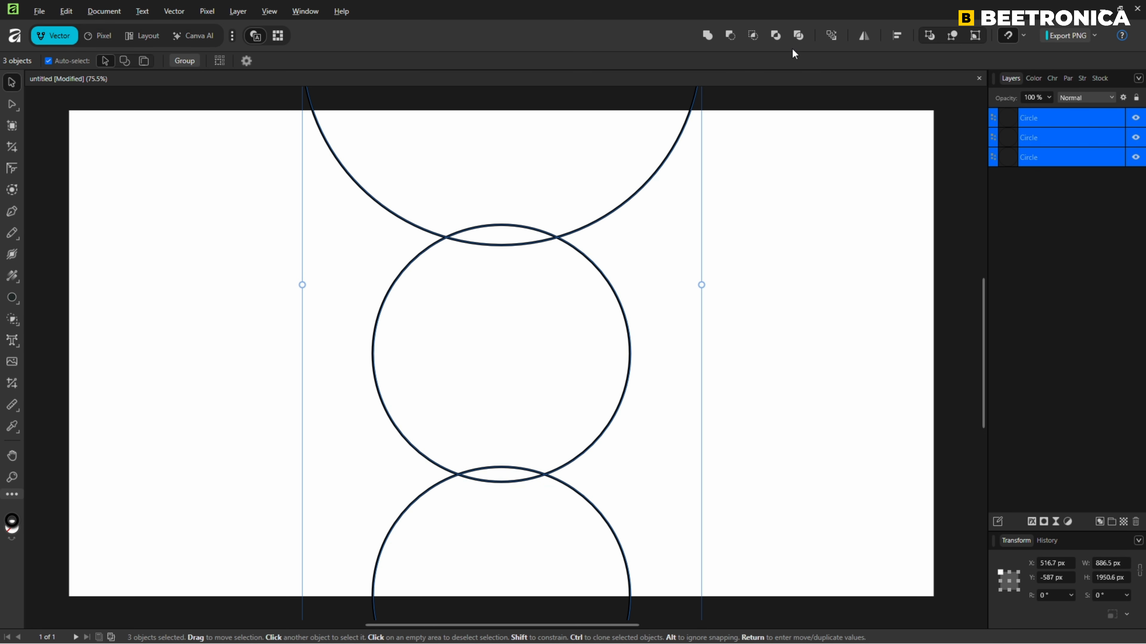
{"action": "left_click", "coordinate": [730, 35]}
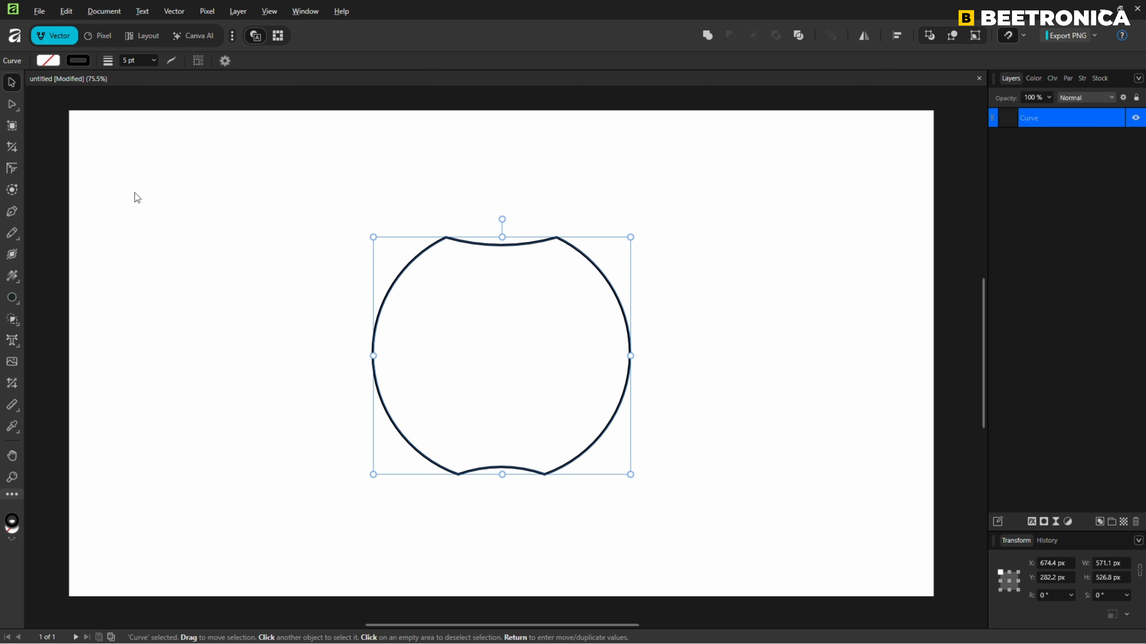
Round the apple outline's two top corners to about 107 px and its two bottom corners to about 105 px.
{"action": "left_click", "coordinate": [12, 168]}
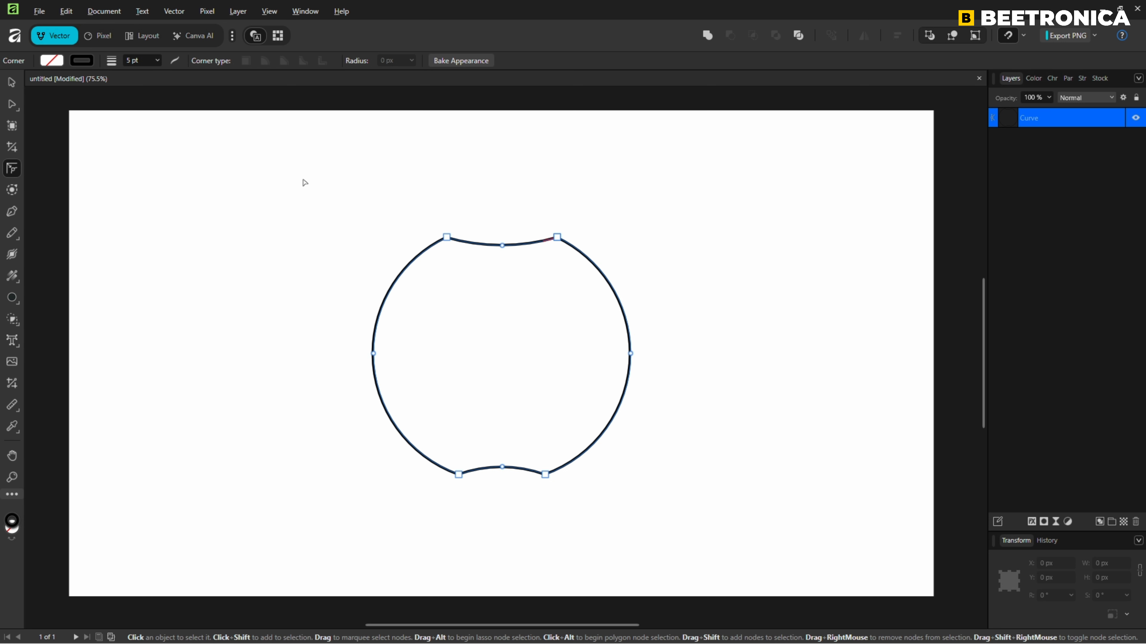
{"action": "left_click_drag", "start_coordinate": [304, 182], "coordinate": [575, 297]}
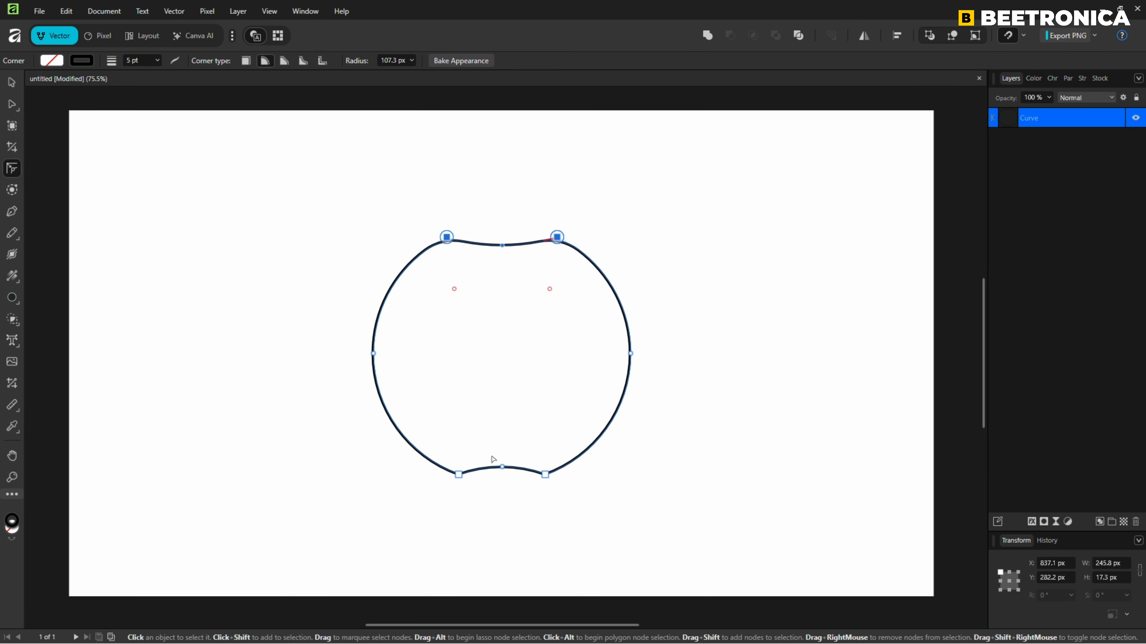
{"action": "left_click_drag", "start_coordinate": [424, 514], "coordinate": [550, 427]}
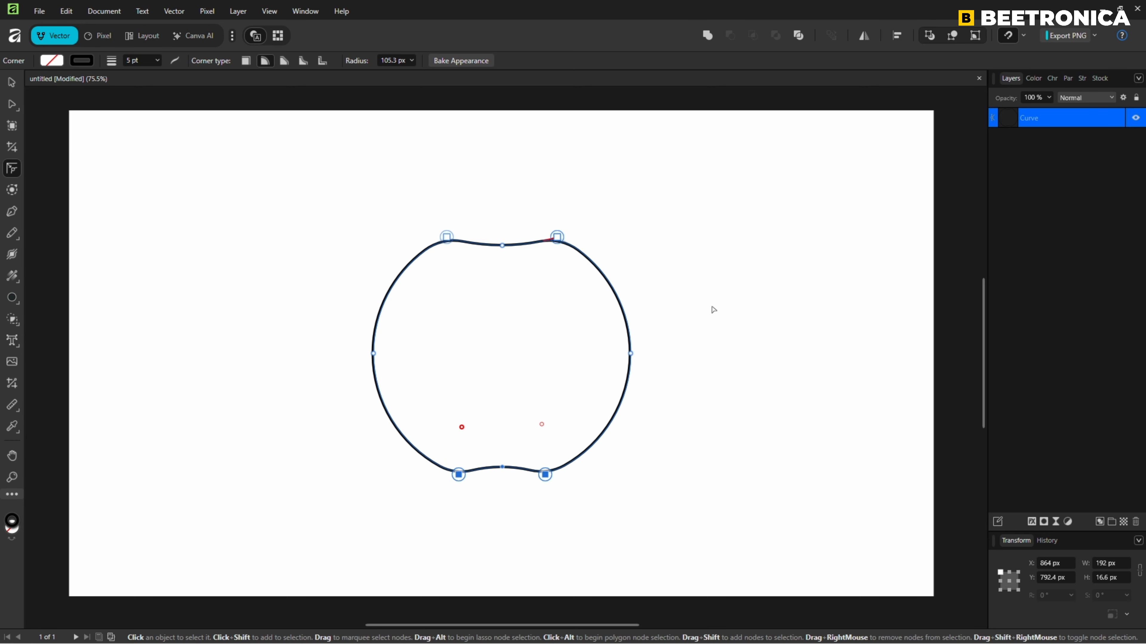
{"action": "left_click", "coordinate": [678, 295]}
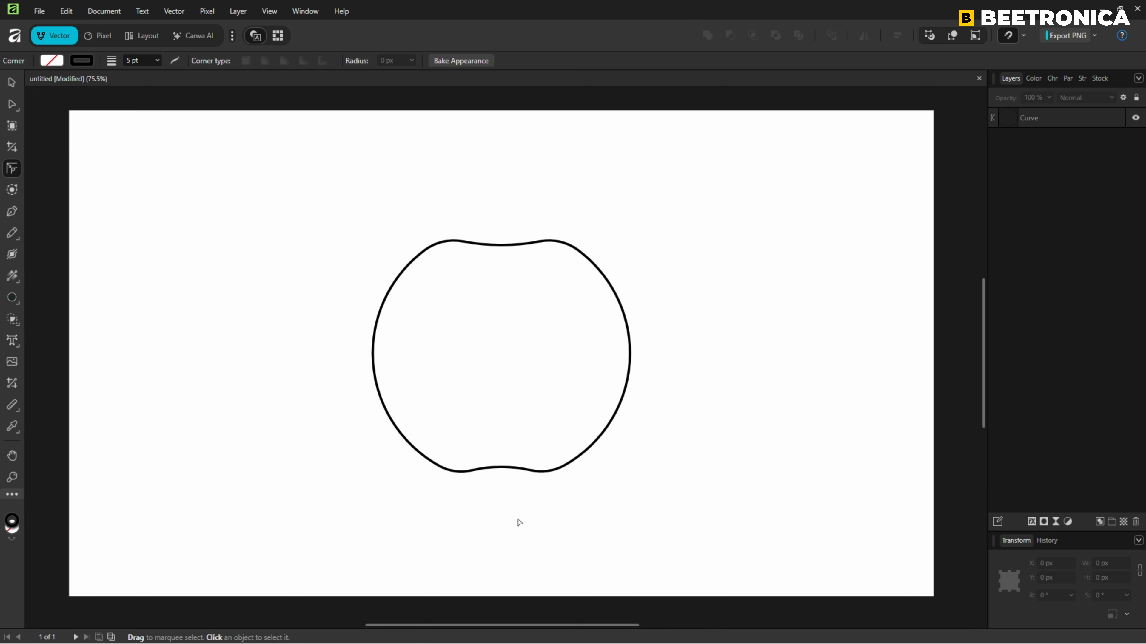
Draw a narrow rectangle about 34.5 by 171 px for the stem and centre it over the apple's top dip.
{"action": "right_click", "coordinate": [13, 299]}
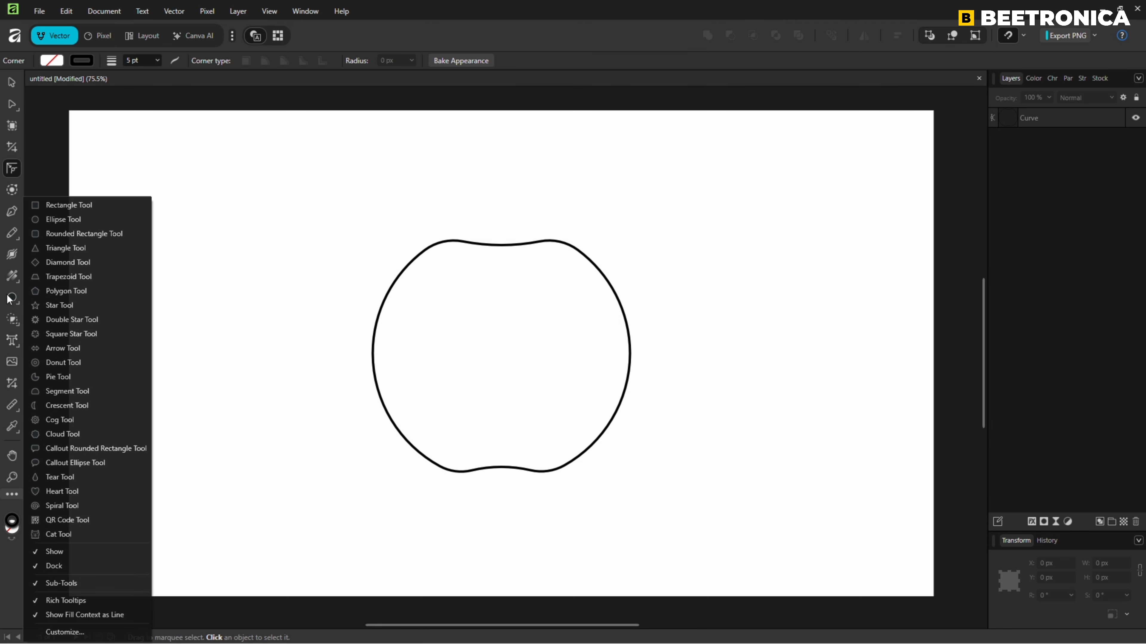
{"action": "left_click", "coordinate": [85, 205]}
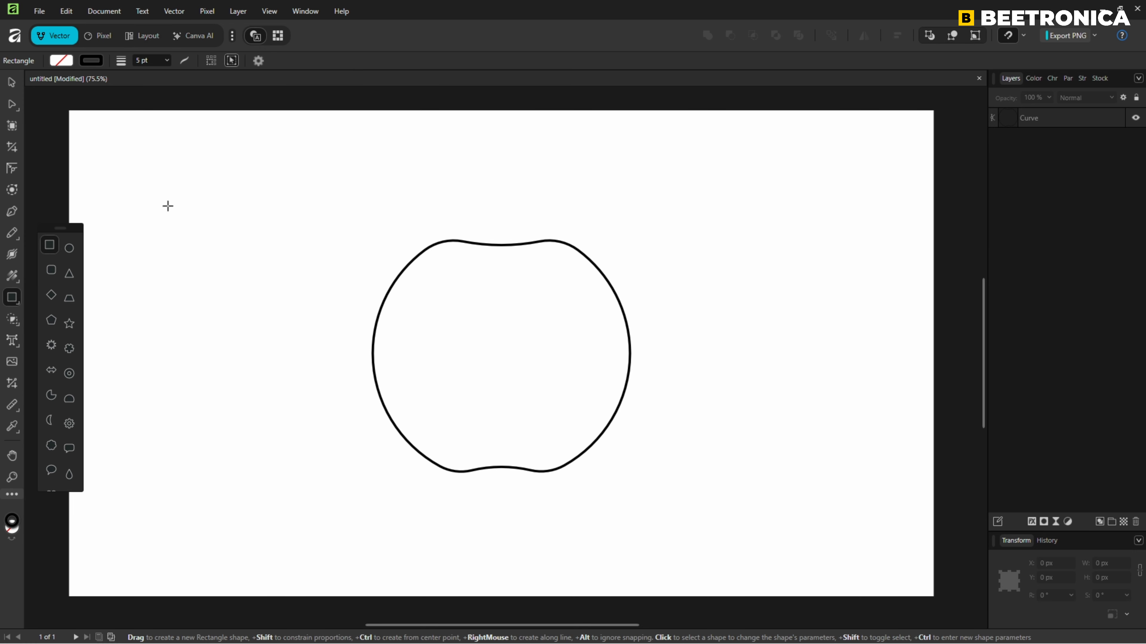
{"action": "left_click_drag", "start_coordinate": [477, 187], "coordinate": [493, 265]}
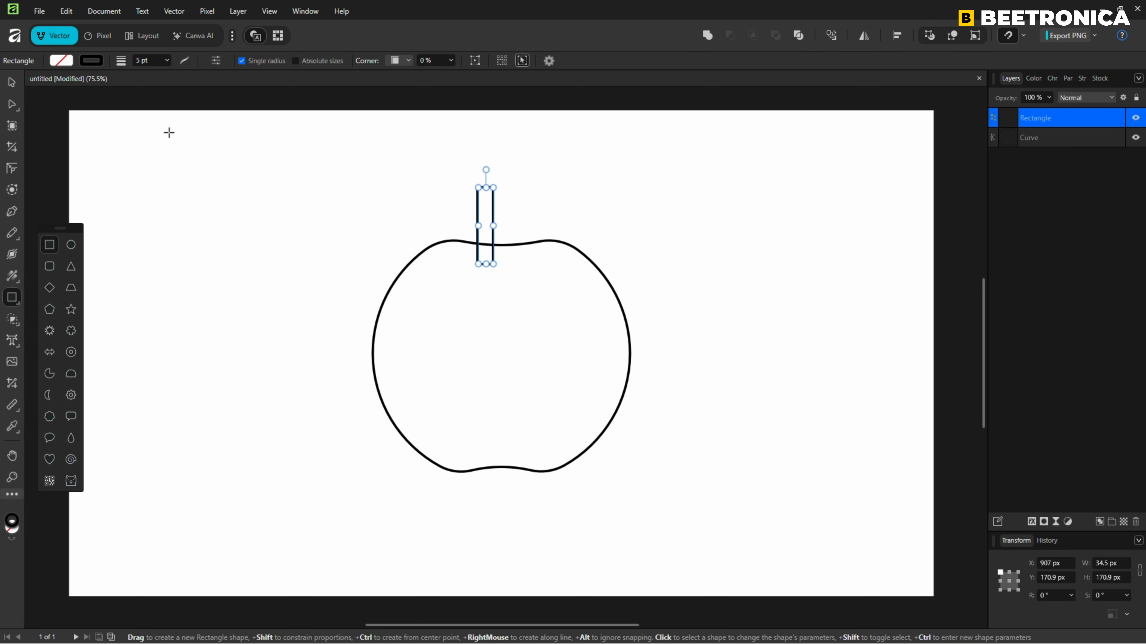
{"action": "left_click", "coordinate": [11, 83]}
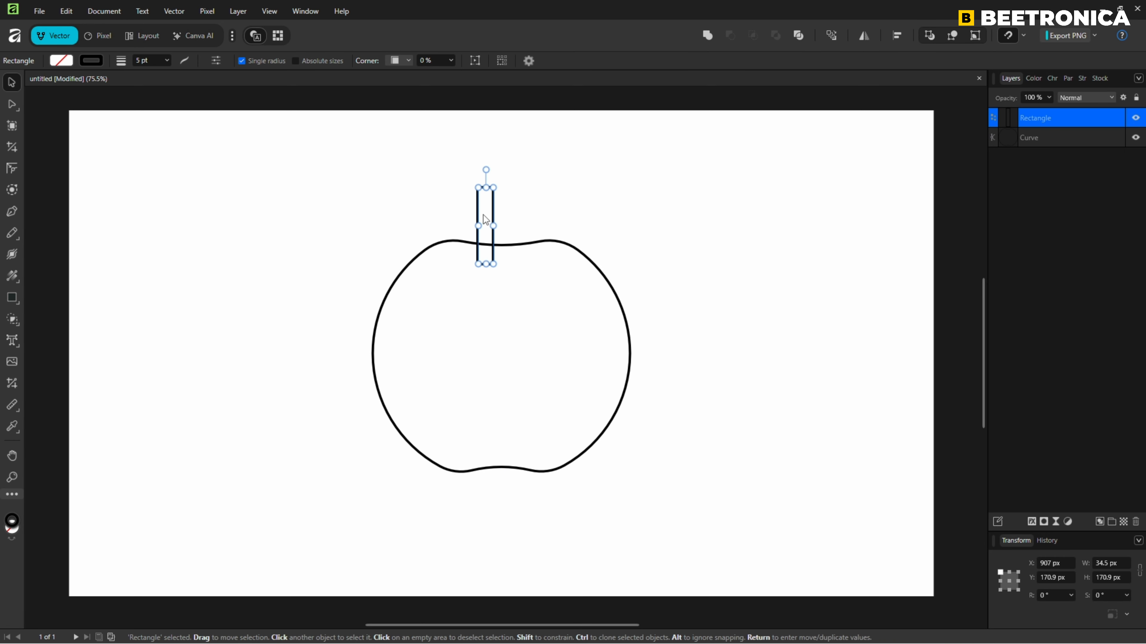
{"action": "left_click_drag", "start_coordinate": [483, 215], "coordinate": [502, 208]}
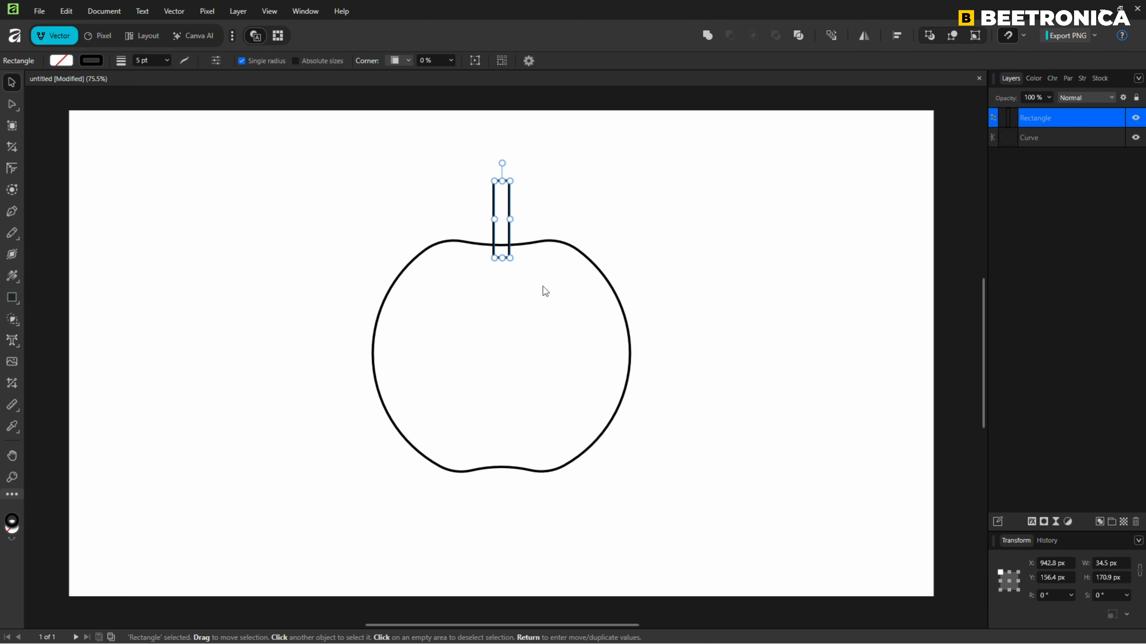
Convert the stem rectangle to curves and bend it into a curved stem with a wider, arched top and a narrow, rounded base.
{"action": "scroll", "coordinate": [511, 206], "scroll_direction": "up", "scroll_amount": 6}
{"action": "left_click_drag", "start_coordinate": [553, 180], "coordinate": [564, 254]}
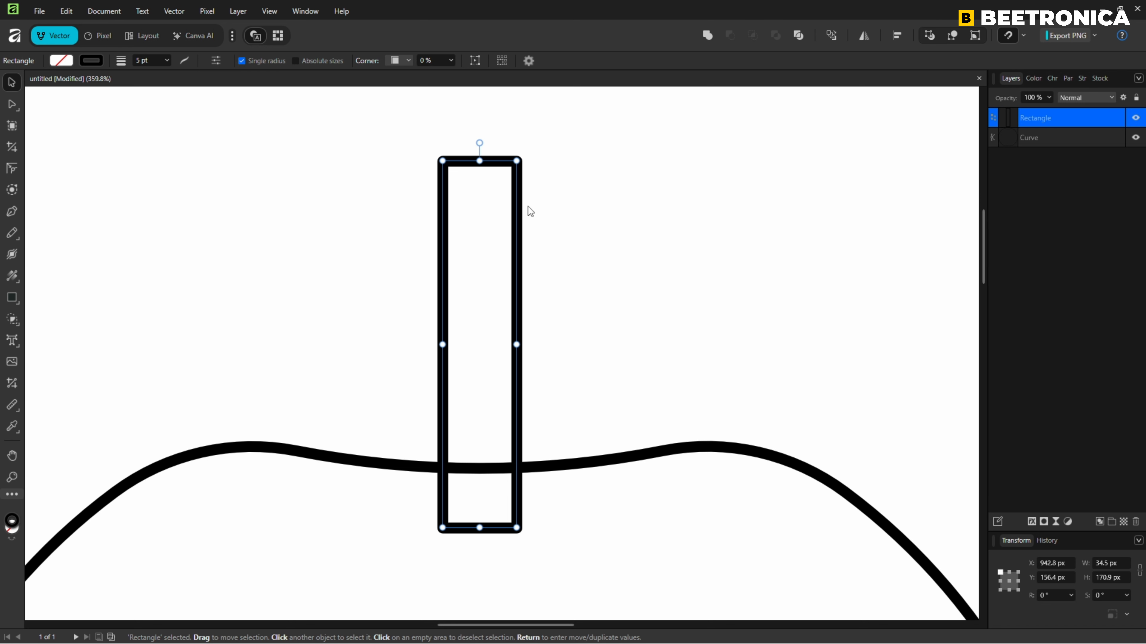
{"action": "left_click", "coordinate": [475, 62]}
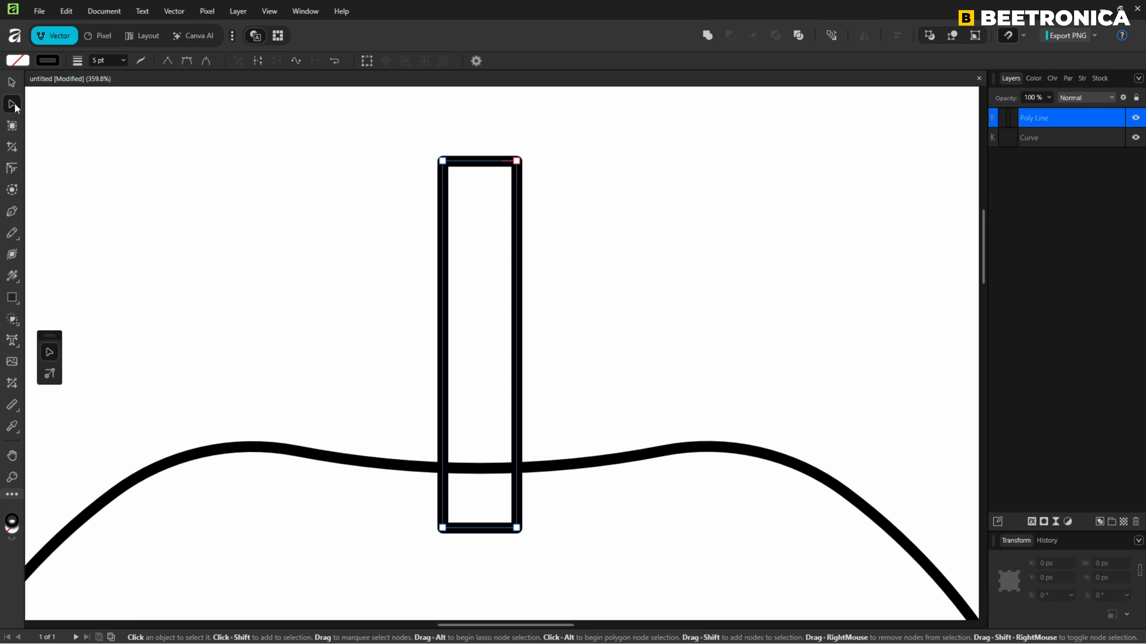
{"action": "left_click_drag", "start_coordinate": [480, 162], "coordinate": [535, 175]}
{"action": "left_click_drag", "start_coordinate": [442, 356], "coordinate": [417, 352]}
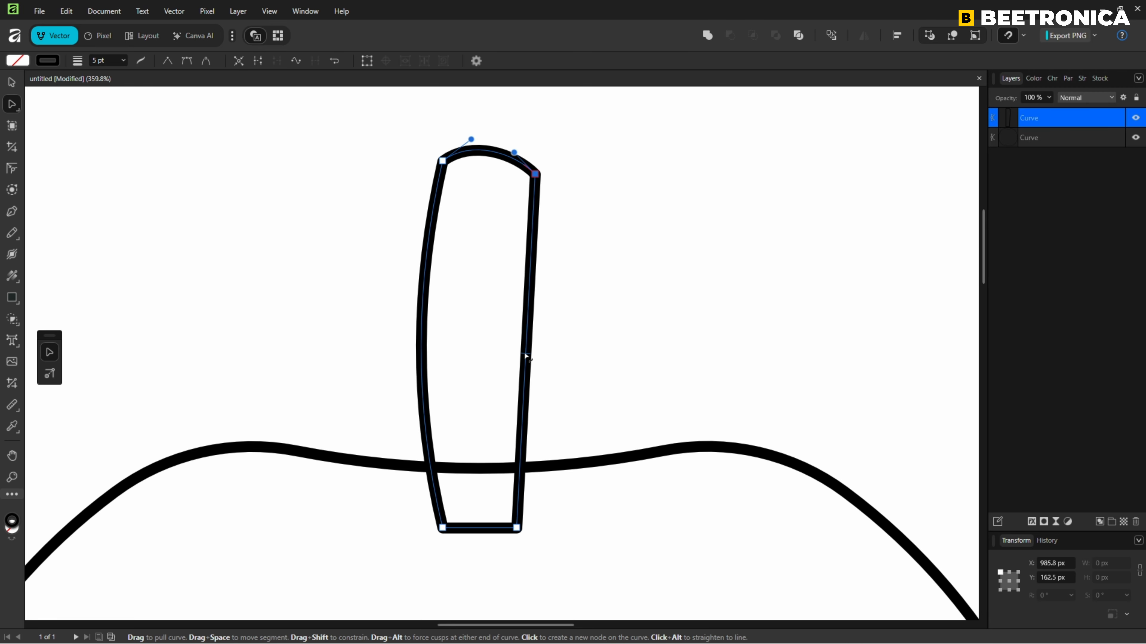
{"action": "left_click_drag", "start_coordinate": [525, 357], "coordinate": [482, 356]}
{"action": "left_click_drag", "start_coordinate": [517, 528], "coordinate": [467, 544]}
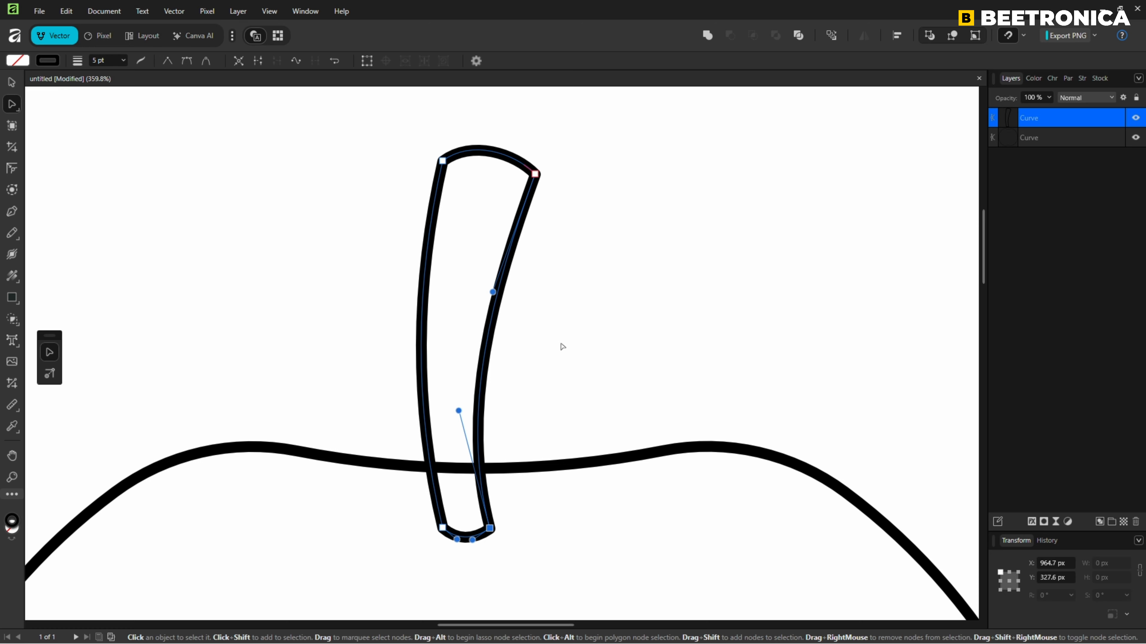
{"action": "left_click", "coordinate": [562, 346]}
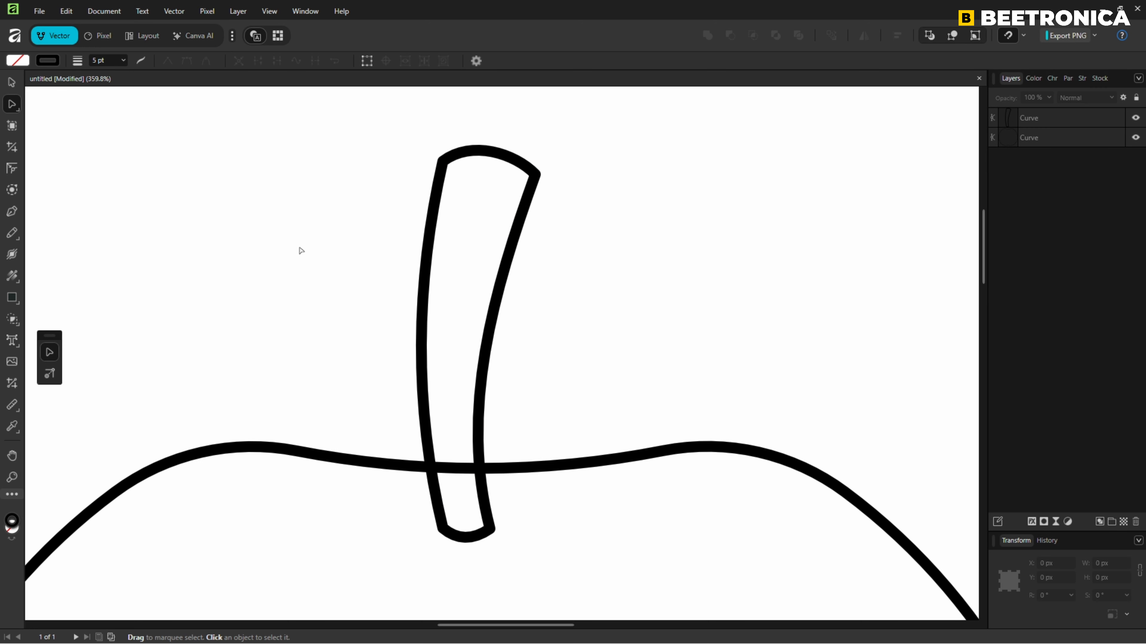
Draw a crescent about 36 px in size below the stem and rotate it 90° so it opens upward.
{"action": "right_click", "coordinate": [11, 303]}
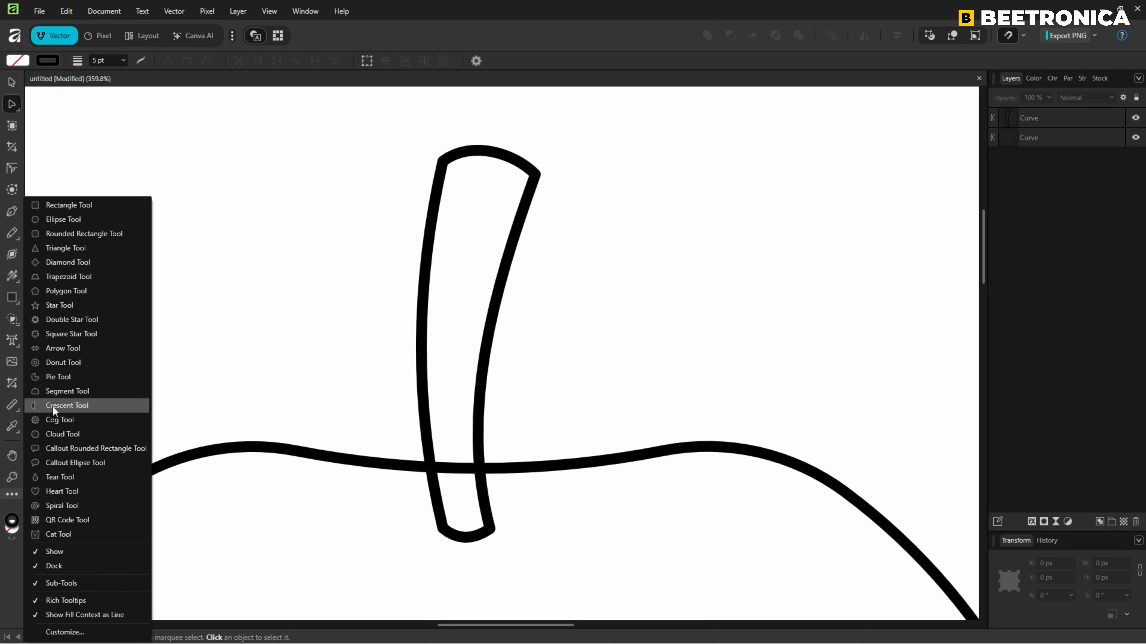
{"action": "left_click", "coordinate": [60, 405]}
{"action": "left_click_drag", "start_coordinate": [459, 468], "coordinate": [458, 325]}
{"action": "left_click_drag", "start_coordinate": [402, 409], "coordinate": [470, 494]}
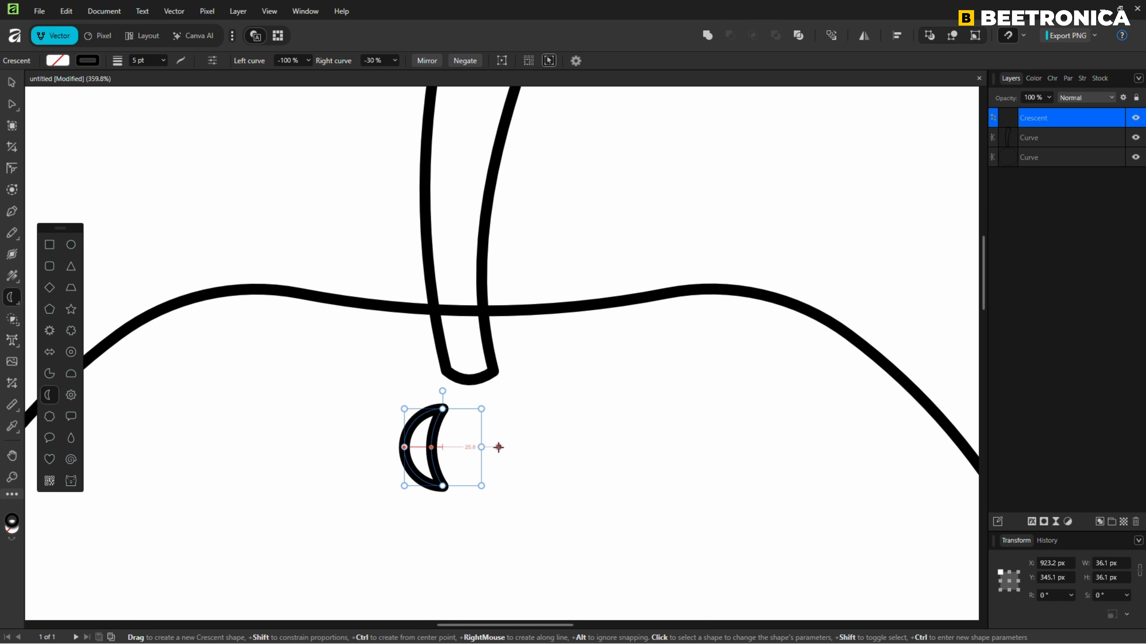
{"action": "left_click_drag", "start_coordinate": [443, 391], "coordinate": [401, 445]}
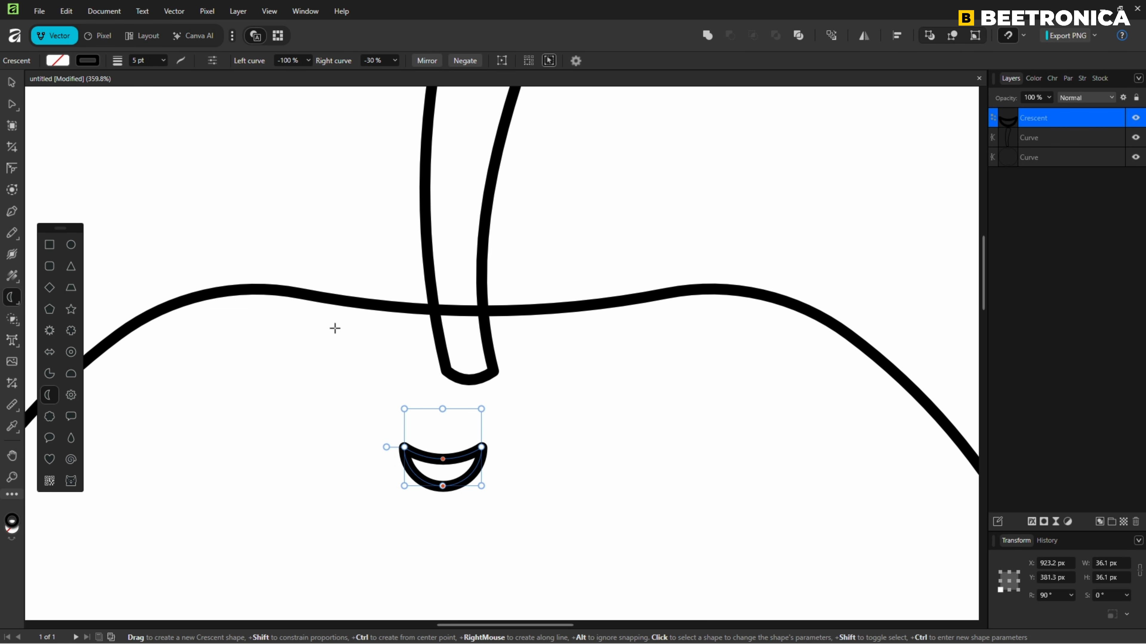
Fill the crescent with black and remove its stroke.
{"action": "left_click", "coordinate": [65, 63]}
{"action": "left_click", "coordinate": [81, 119]}
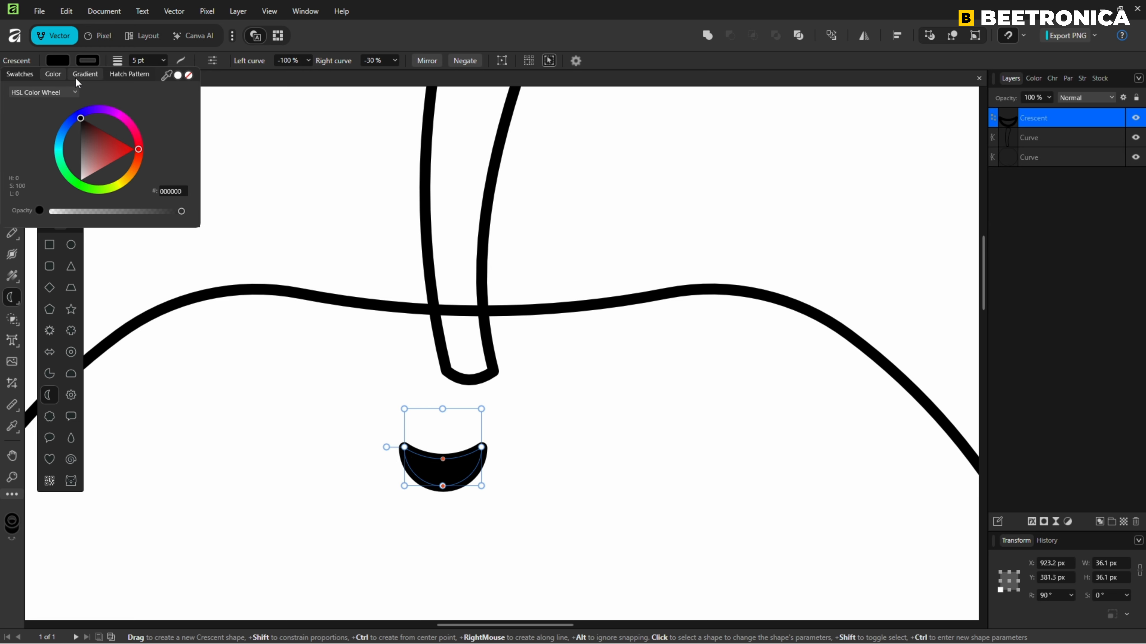
{"action": "left_click", "coordinate": [87, 61]}
{"action": "left_click", "coordinate": [192, 76]}
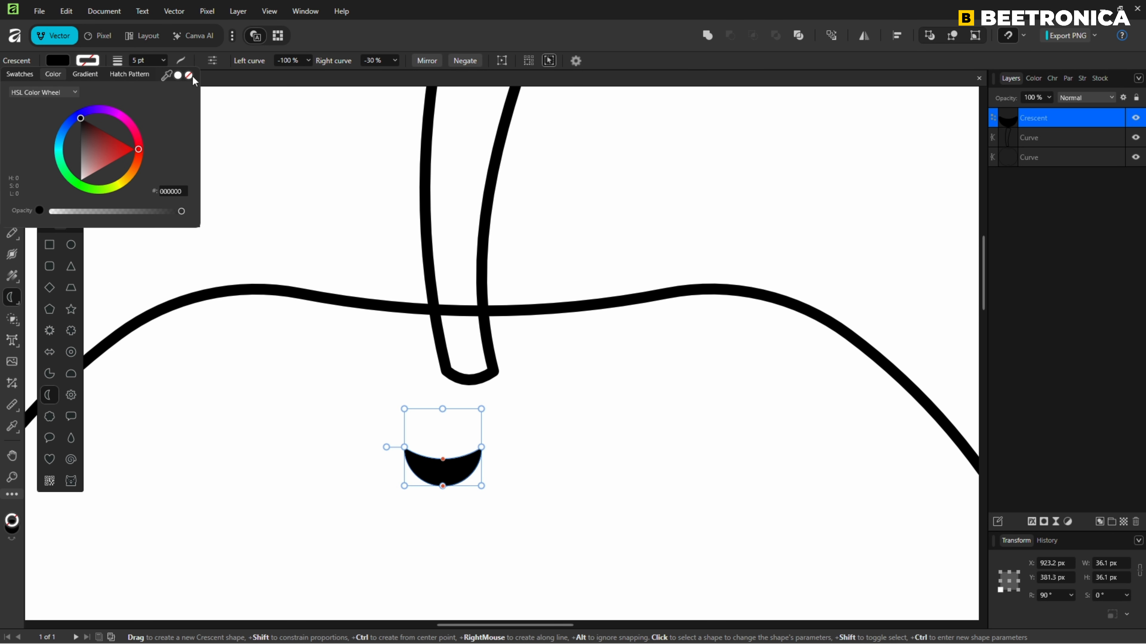
Move the crescent up onto the base of the stem and deselect it.
{"action": "key", "text": "v"}
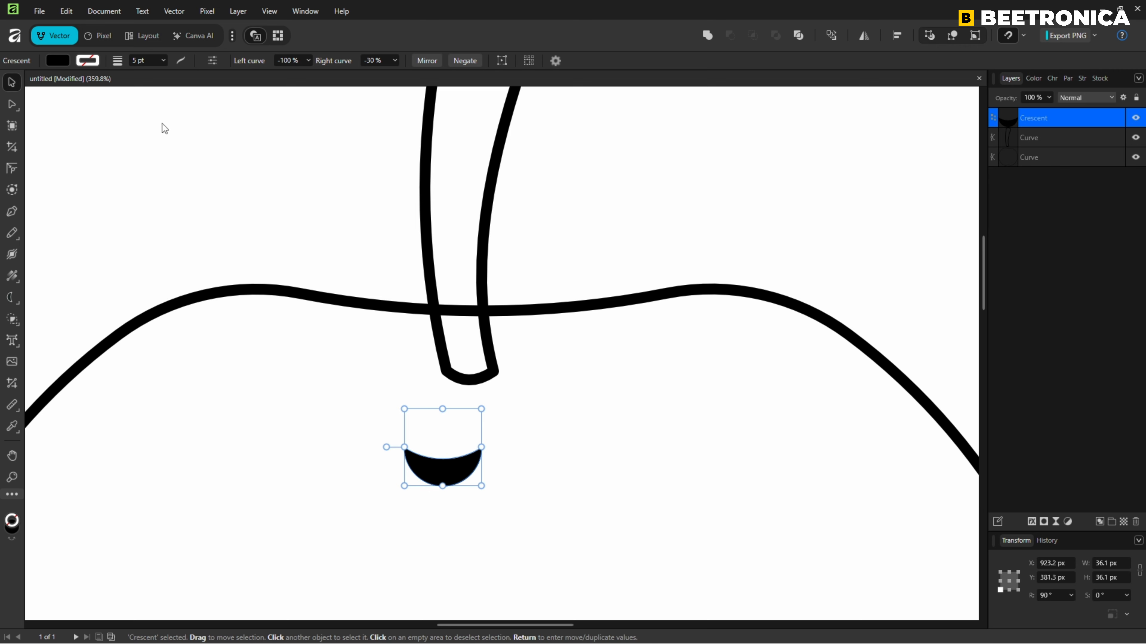
{"action": "left_click_drag", "start_coordinate": [435, 478], "coordinate": [495, 387]}
{"action": "left_click", "coordinate": [695, 271]}
{"action": "key", "text": "ctrl+0"}
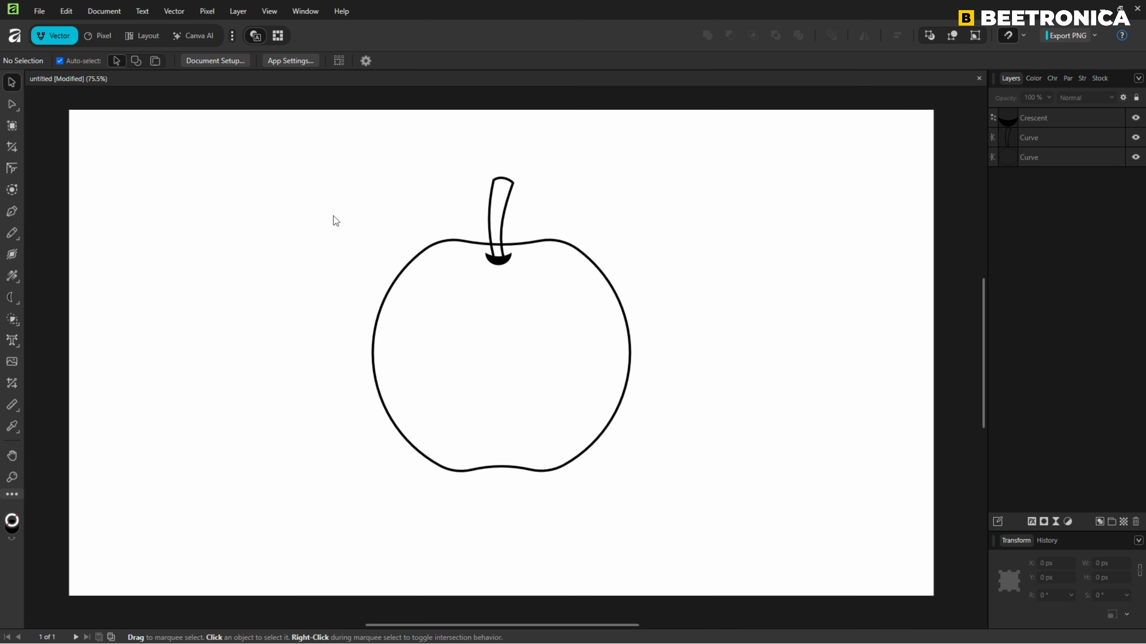
Draw a closed two-node leaf outline with the Pen tool to the right of the stem.
{"action": "left_click", "coordinate": [16, 213]}
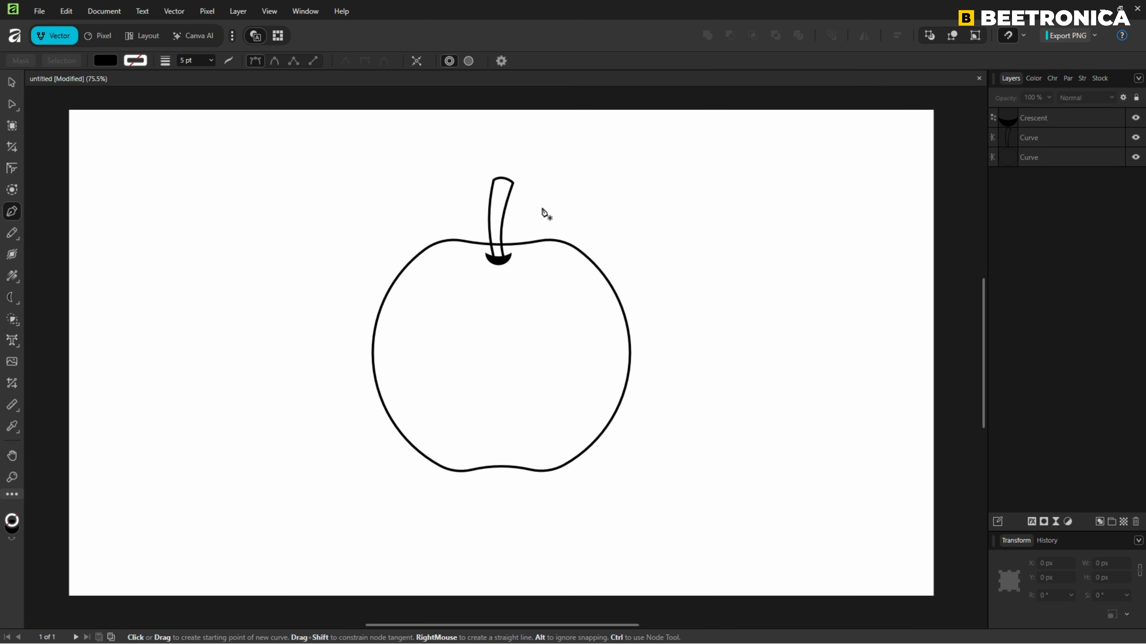
{"action": "left_click", "coordinate": [560, 197]}
{"action": "left_click_drag", "start_coordinate": [650, 157], "coordinate": [701, 164]}
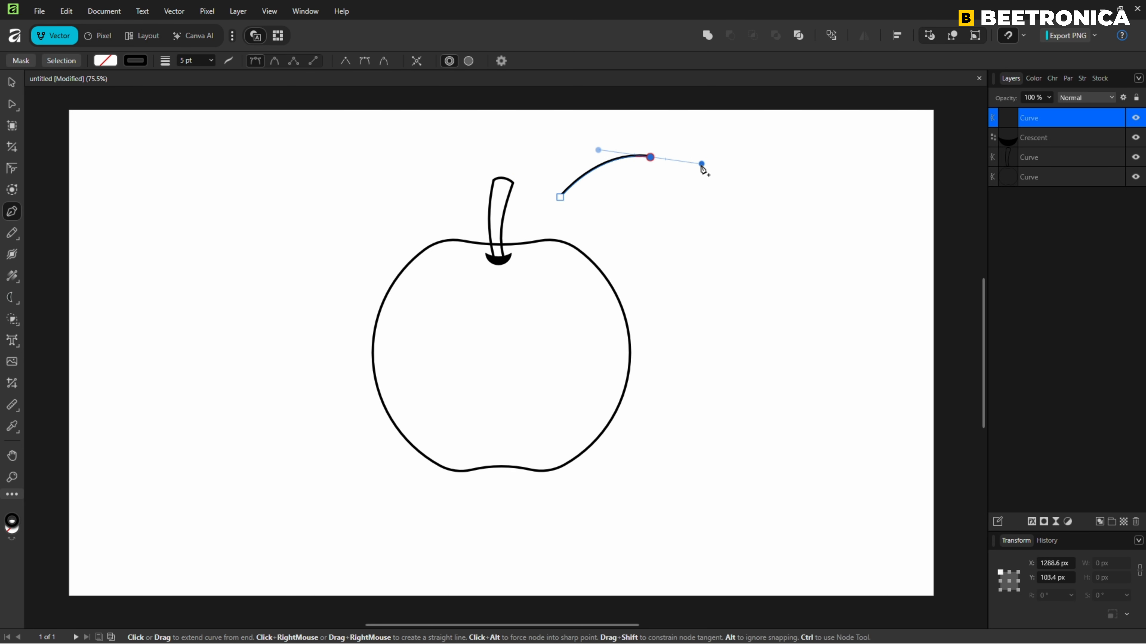
{"action": "left_click_drag", "start_coordinate": [559, 197], "coordinate": [505, 181]}
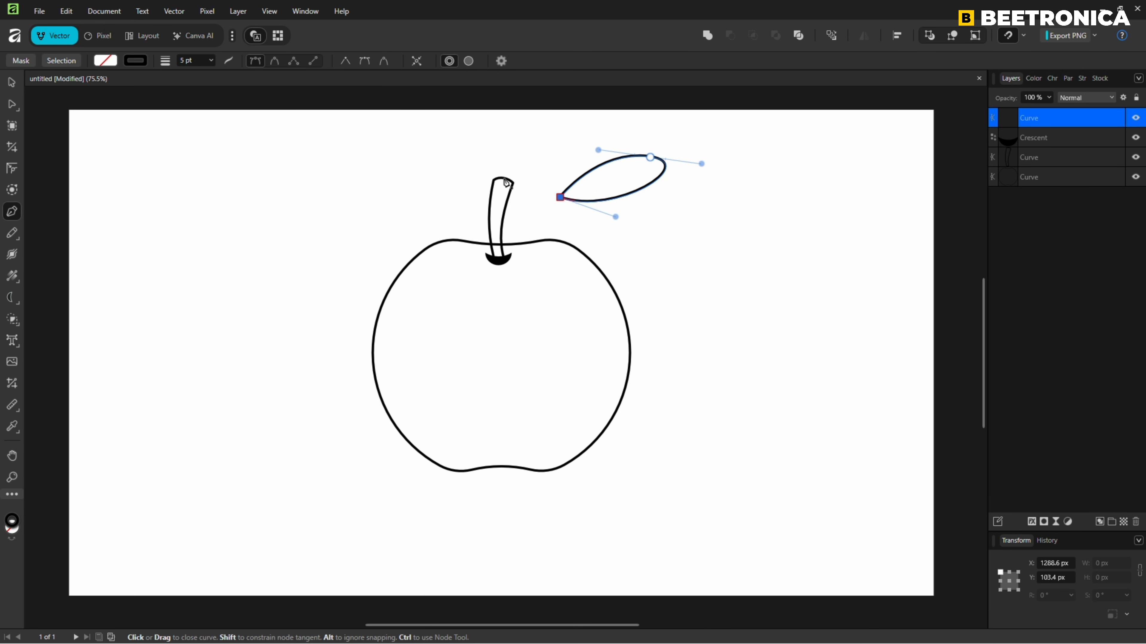
Reshape the leaf's curves into a fuller outline with a pointed tip, and move the leaf so its base overlaps the stem.
{"action": "left_click", "coordinate": [12, 104]}
{"action": "left_click_drag", "start_coordinate": [701, 164], "coordinate": [611, 207]}
{"action": "left_click_drag", "start_coordinate": [599, 150], "coordinate": [559, 142]}
{"action": "left_click_drag", "start_coordinate": [646, 199], "coordinate": [600, 215]}
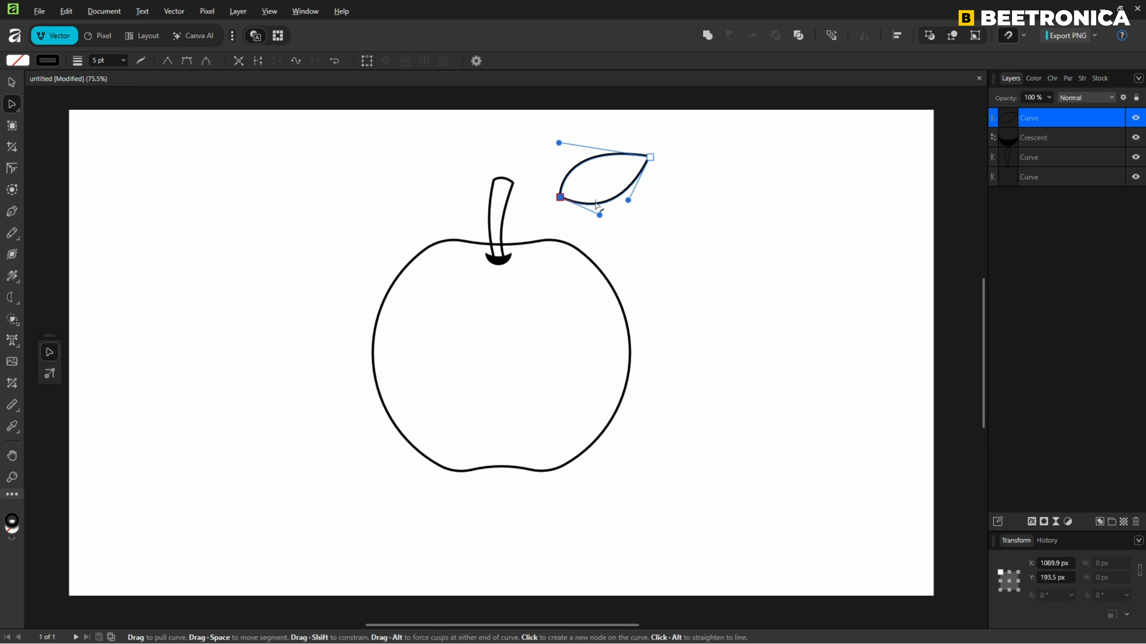
{"action": "left_click", "coordinate": [12, 83]}
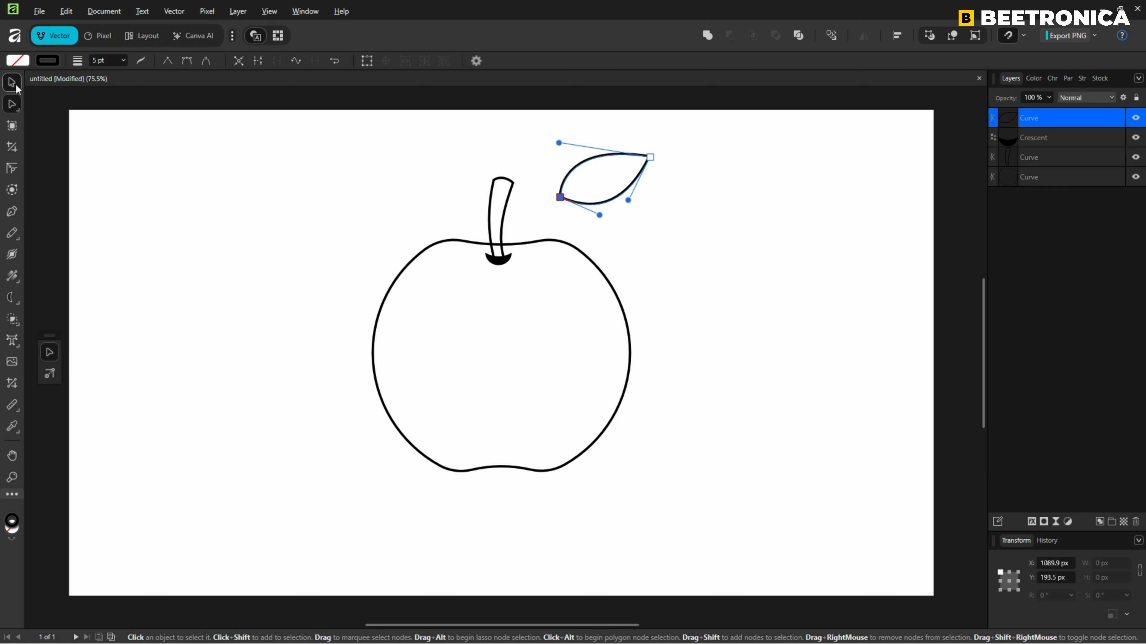
{"action": "left_click_drag", "start_coordinate": [598, 179], "coordinate": [533, 212]}
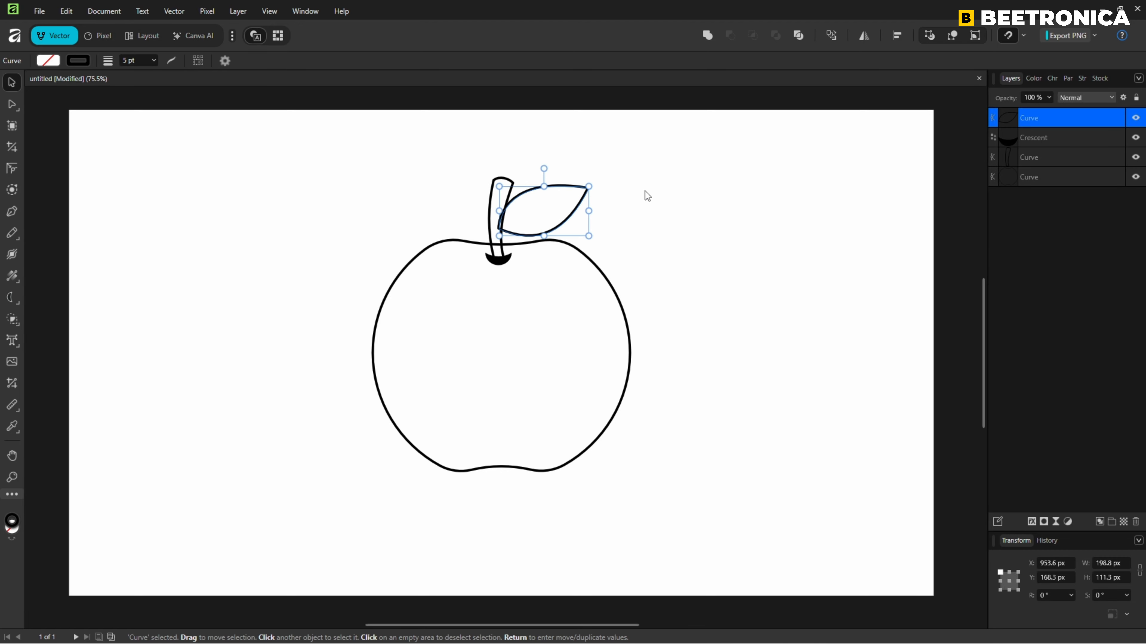
Fill the apple body with bright red (FF3030) and deselect it.
{"action": "left_click", "coordinate": [673, 191]}
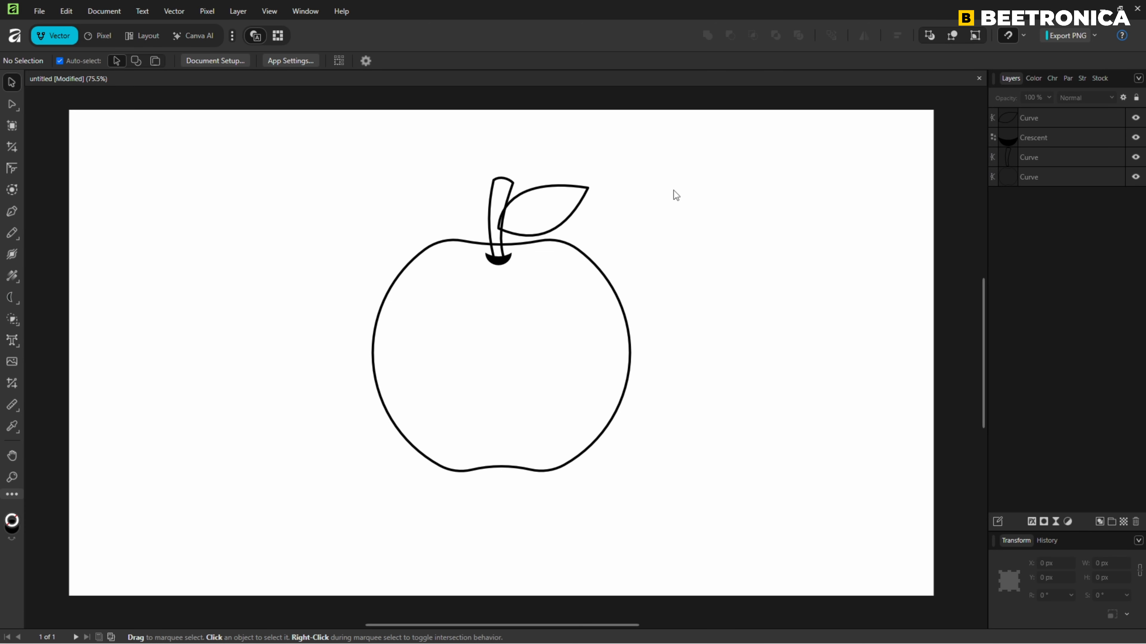
{"action": "left_click", "coordinate": [603, 274]}
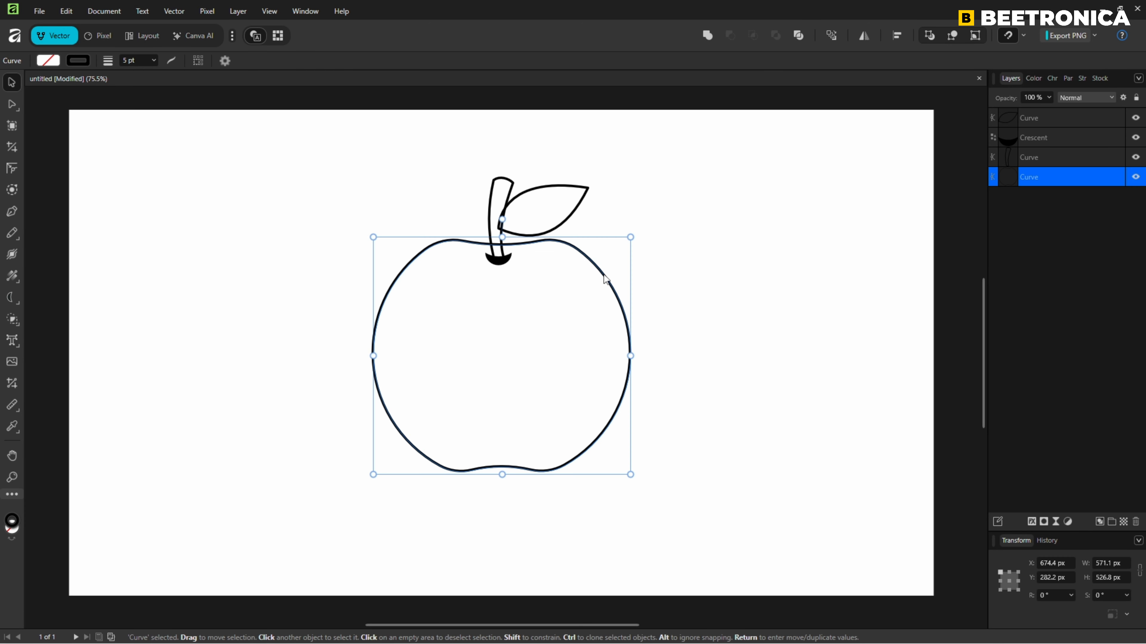
{"action": "left_click", "coordinate": [49, 61]}
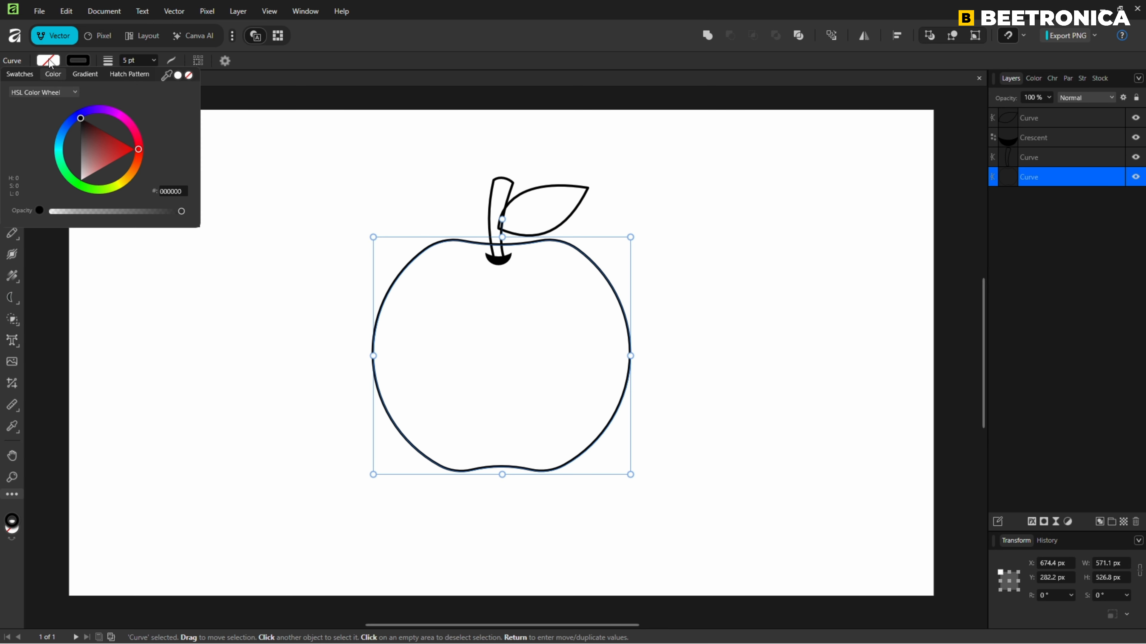
{"action": "mouse_move", "coordinate": [103, 151]}
{"action": "left_mouse_down"}
{"action": "mouse_move", "coordinate": [139, 154]}
{"action": "mouse_move", "coordinate": [125, 169]}
{"action": "left_mouse_up"}
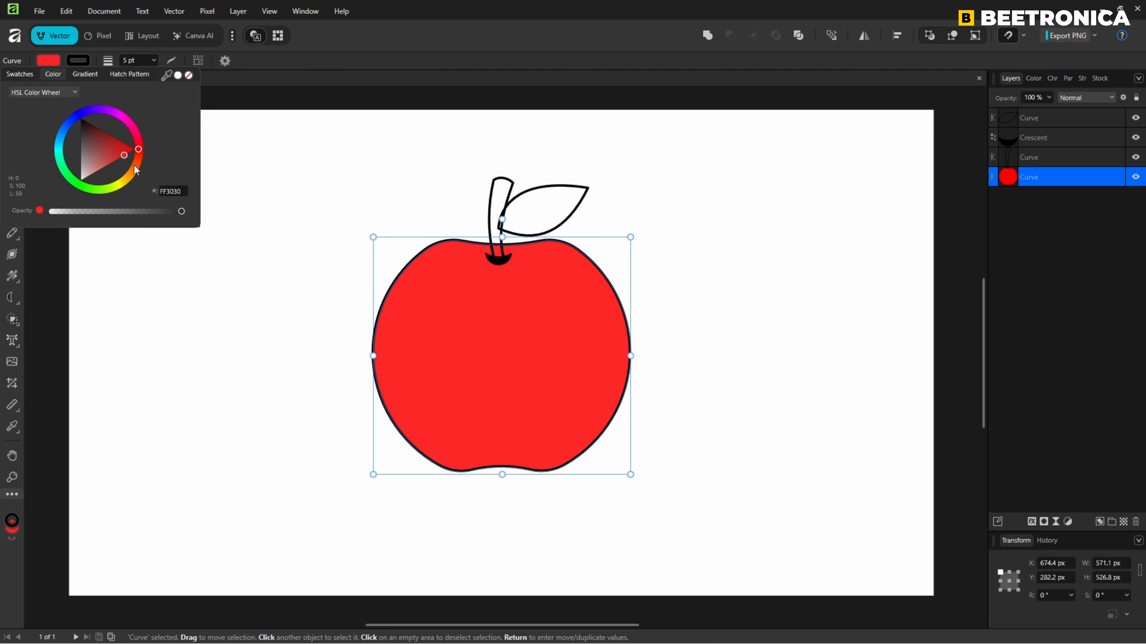
{"action": "left_click", "coordinate": [297, 169]}
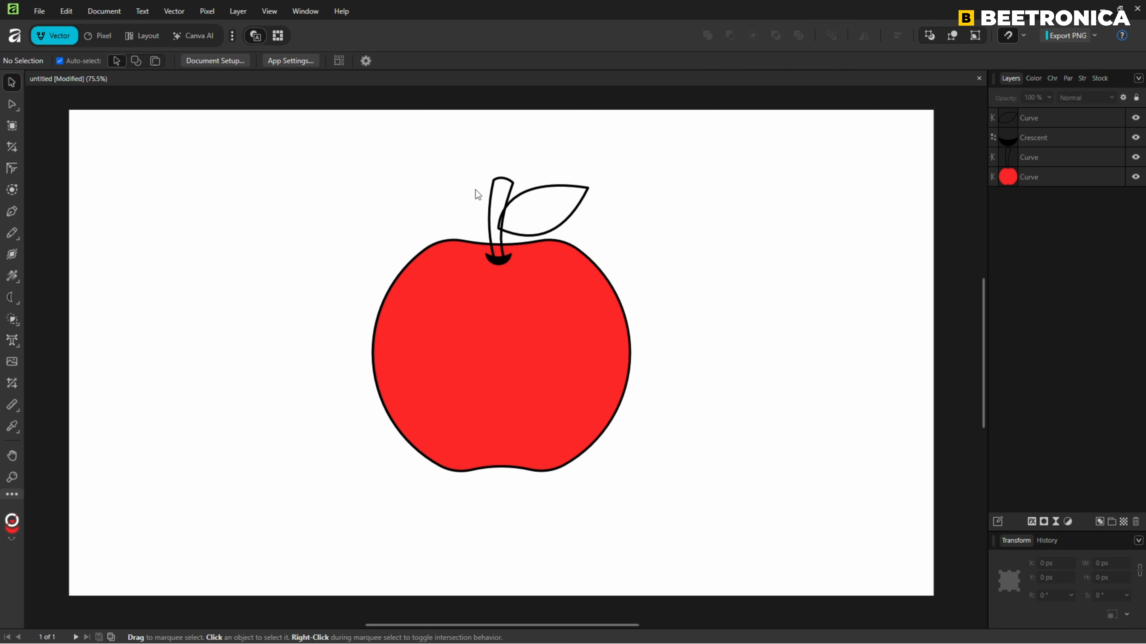
Fill the stem with an orange-brown colour (E26900) and deselect it.
{"action": "left_click", "coordinate": [492, 203]}
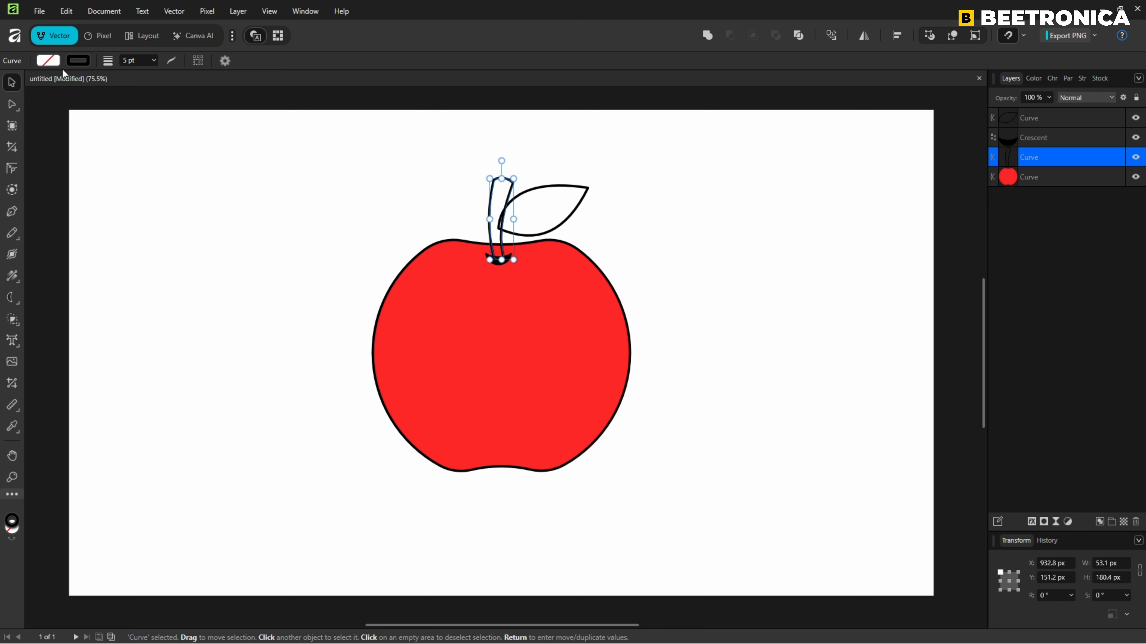
{"action": "left_click", "coordinate": [50, 60]}
{"action": "mouse_move", "coordinate": [132, 149]}
{"action": "left_mouse_down"}
{"action": "mouse_move", "coordinate": [140, 164]}
{"action": "mouse_move", "coordinate": [132, 145]}
{"action": "left_mouse_up"}
{"action": "left_click_drag", "start_coordinate": [138, 164], "coordinate": [133, 166]}
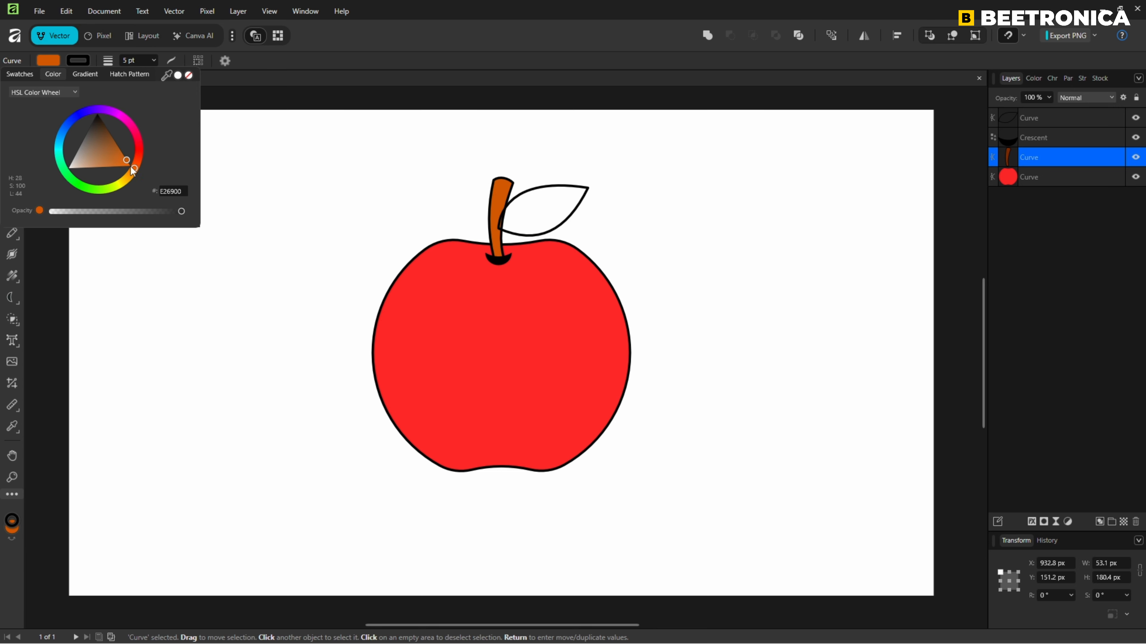
{"action": "left_click", "coordinate": [290, 165]}
Fill the leaf with green (07C000) and deselect it.
{"action": "left_click", "coordinate": [542, 193]}
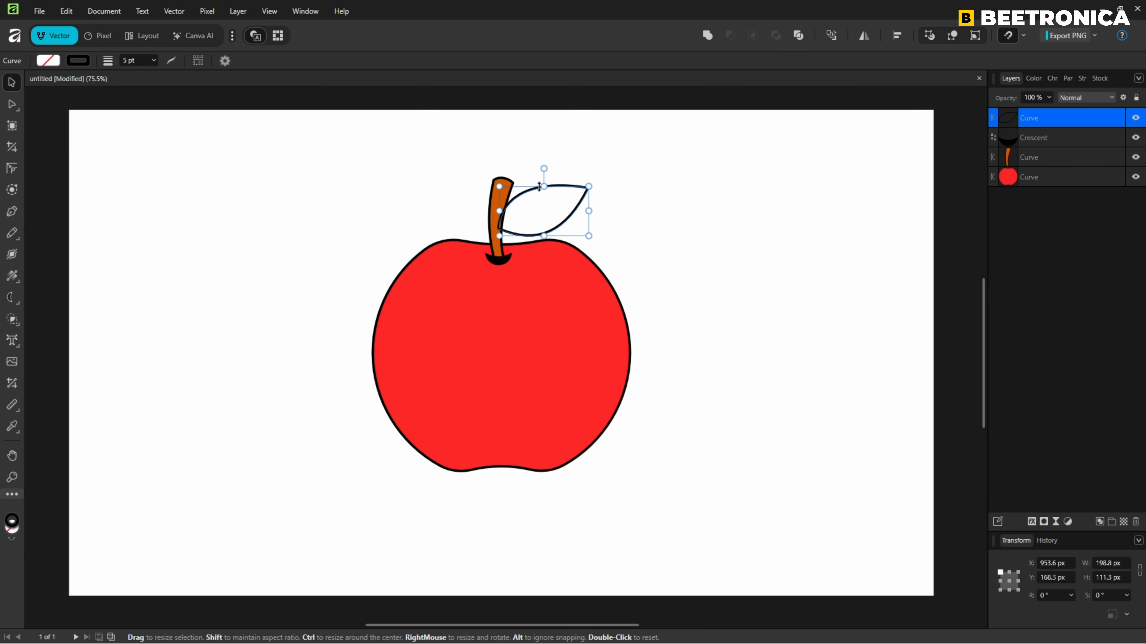
{"action": "left_click", "coordinate": [50, 61]}
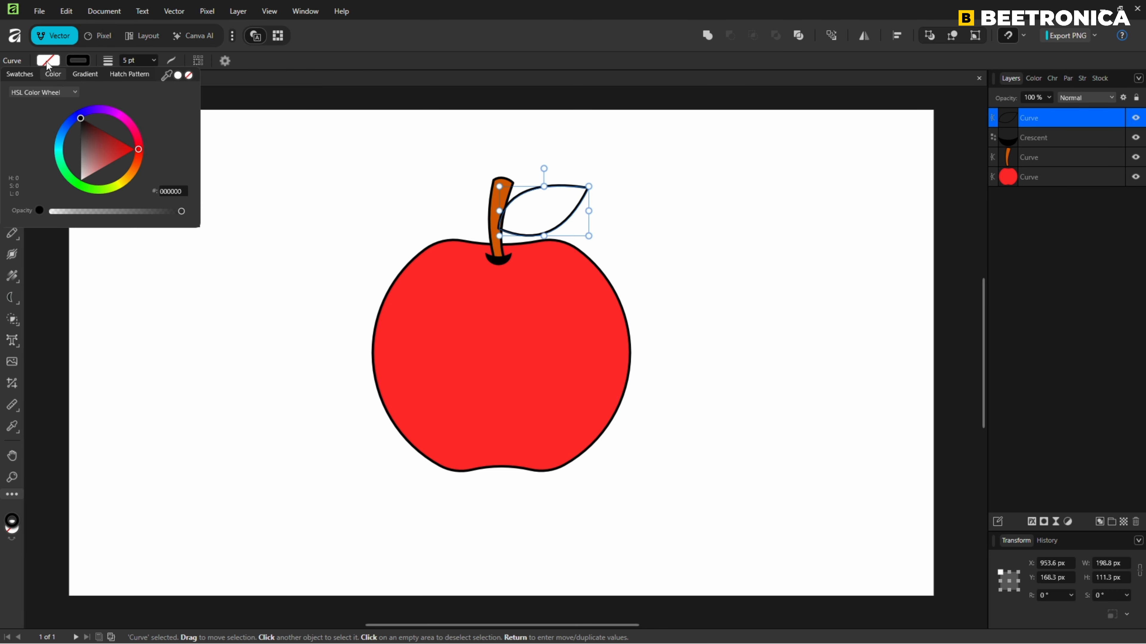
{"action": "left_click", "coordinate": [80, 186]}
{"action": "left_click_drag", "start_coordinate": [85, 160], "coordinate": [97, 174]}
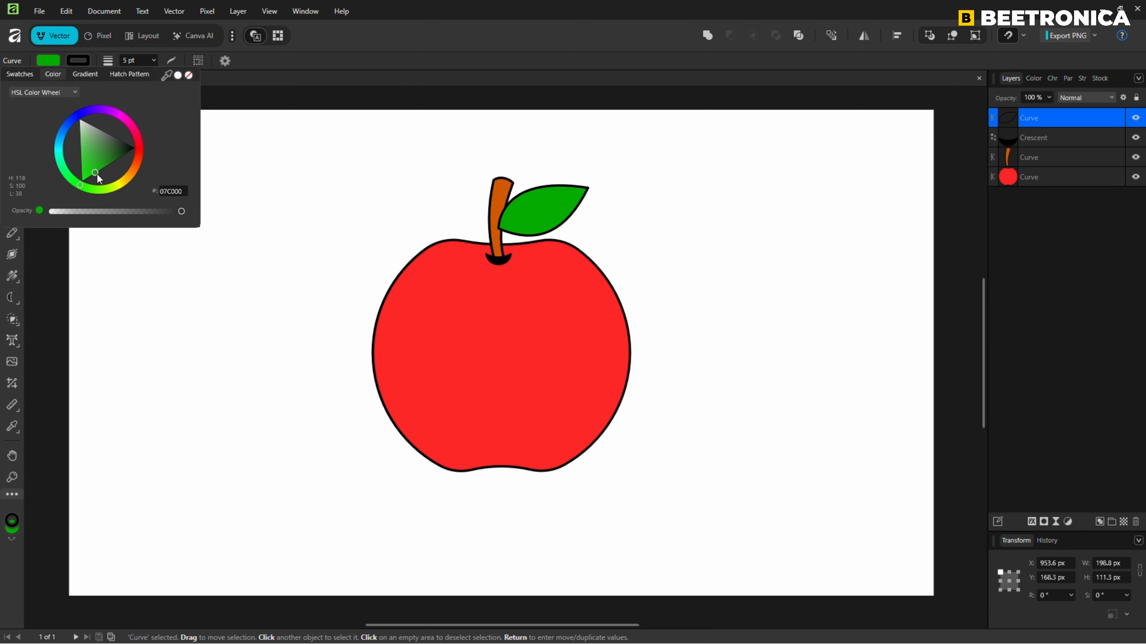
{"action": "left_click", "coordinate": [270, 176]}
Remove the outlines from all the apple shapes by setting their stroke width to 0 pt.
{"action": "key", "text": "ctrl+a"}
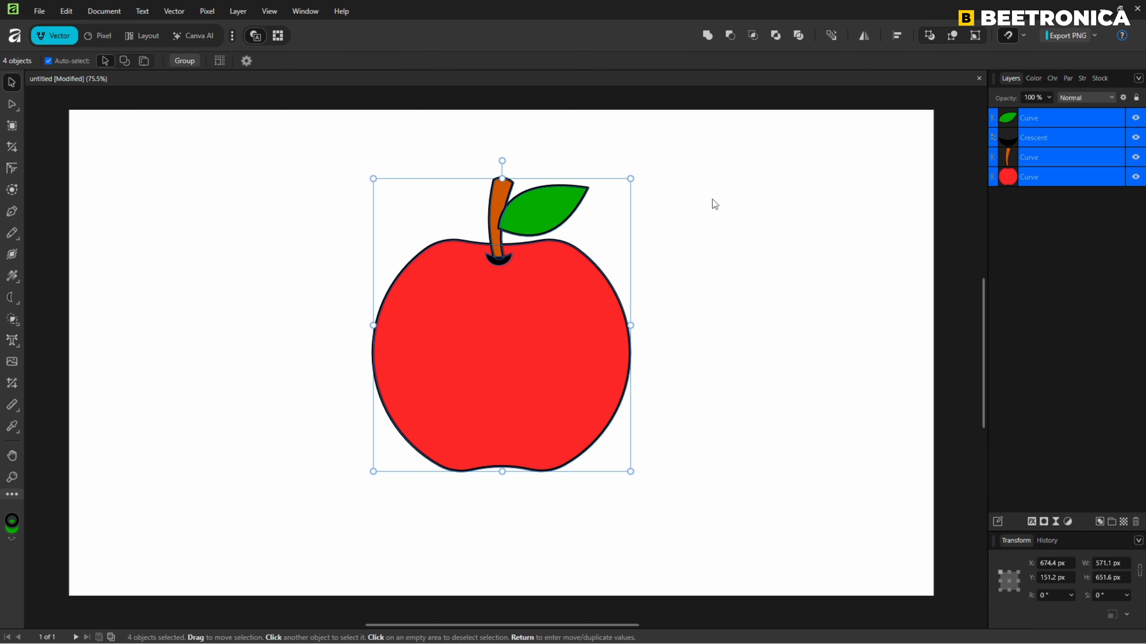
{"action": "left_click", "coordinate": [1079, 78]}
{"action": "left_click_drag", "start_coordinate": [1052, 113], "coordinate": [1047, 113]}
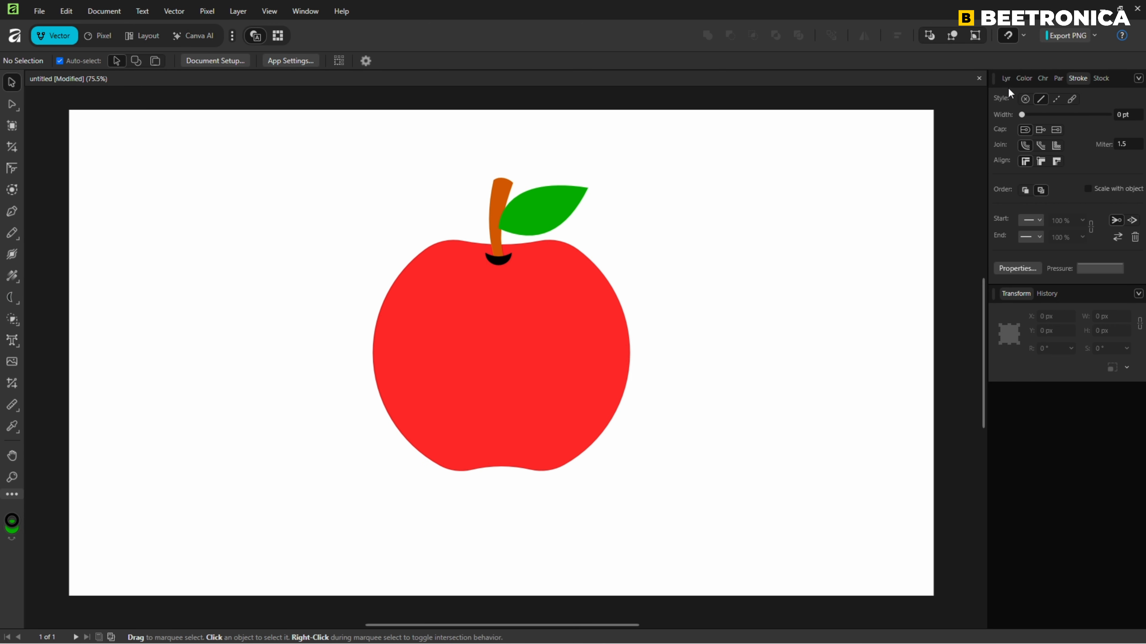
{"action": "left_click", "coordinate": [1004, 79]}
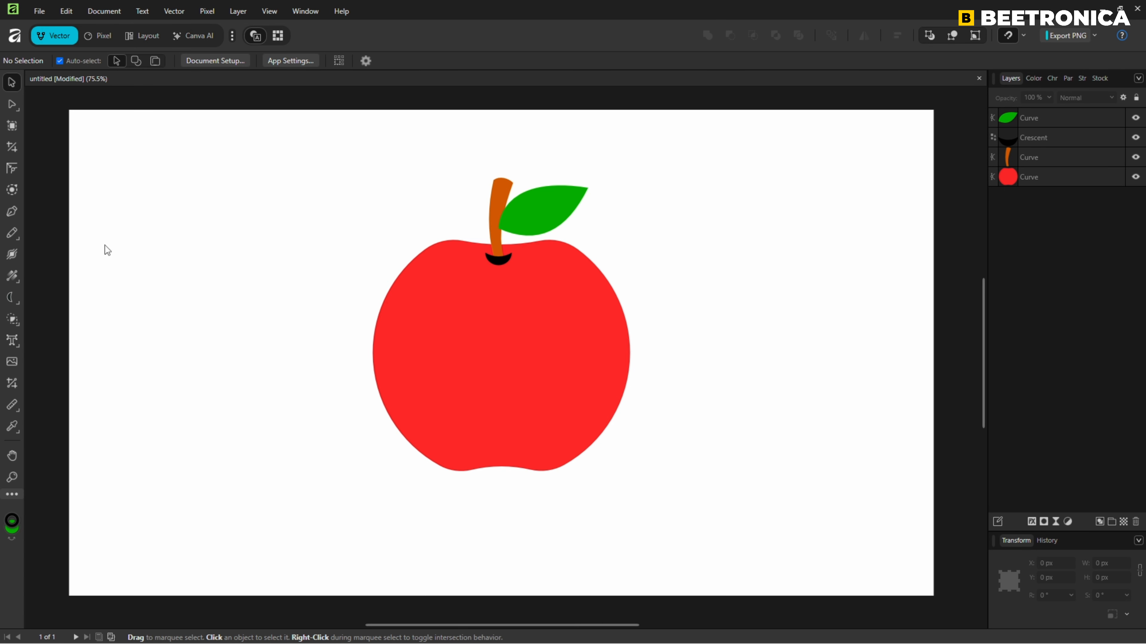
Draw a slanted straight line about 178 px long with the Pen tool inside the apple's upper-left edge.
{"action": "left_click", "coordinate": [12, 213]}
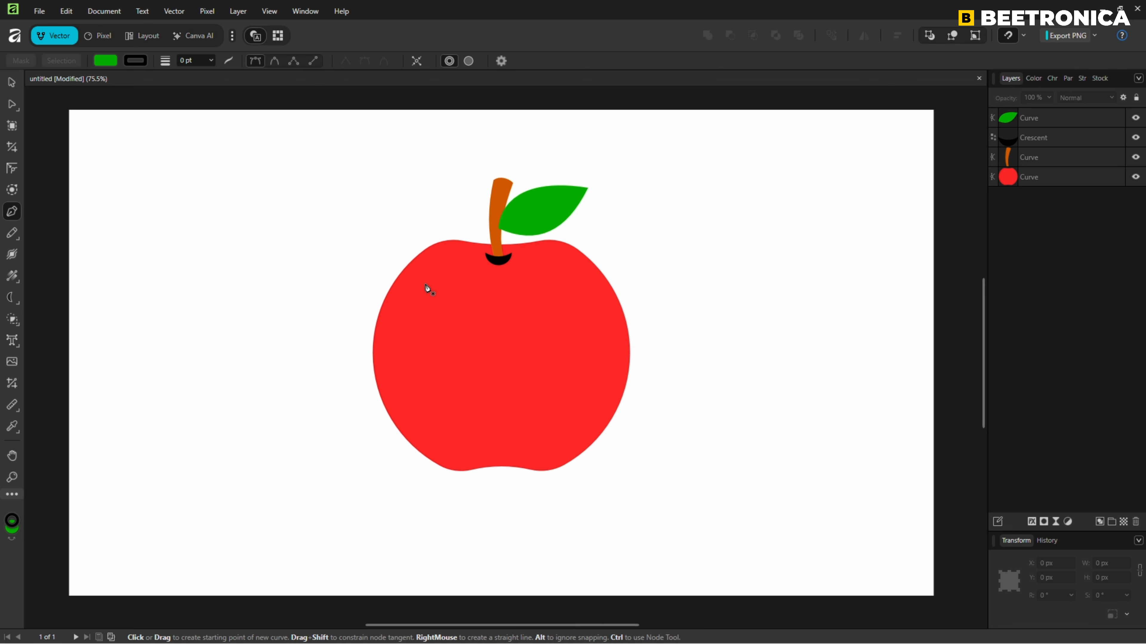
{"action": "left_click", "coordinate": [433, 259]}
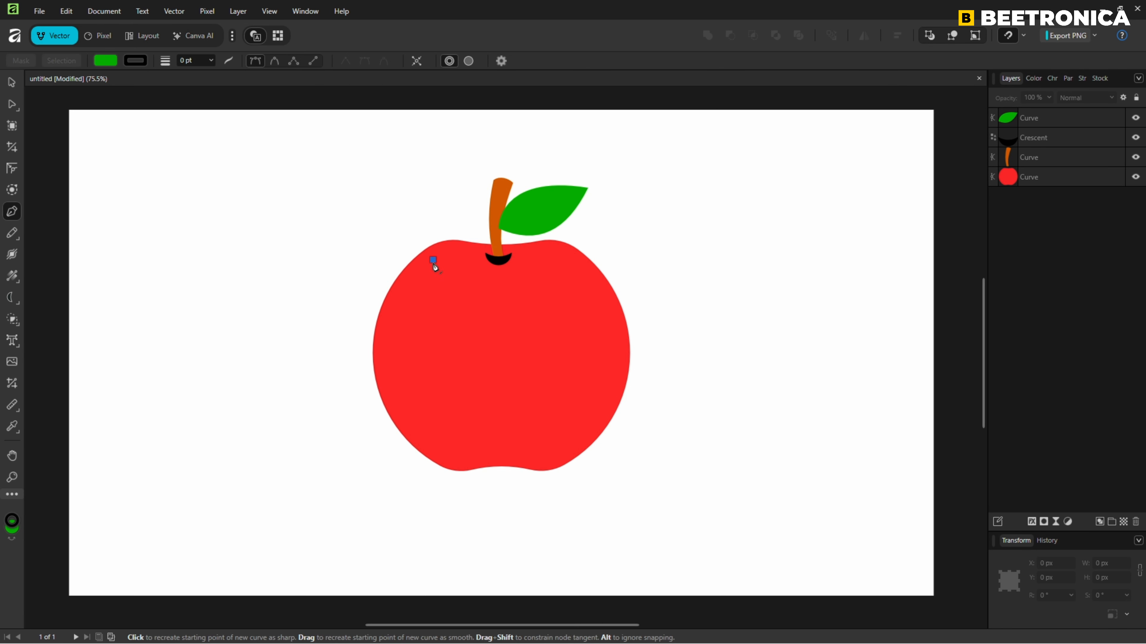
{"action": "left_click", "coordinate": [389, 327]}
{"action": "scroll", "coordinate": [389, 327], "scroll_direction": "up", "scroll_amount": 5}
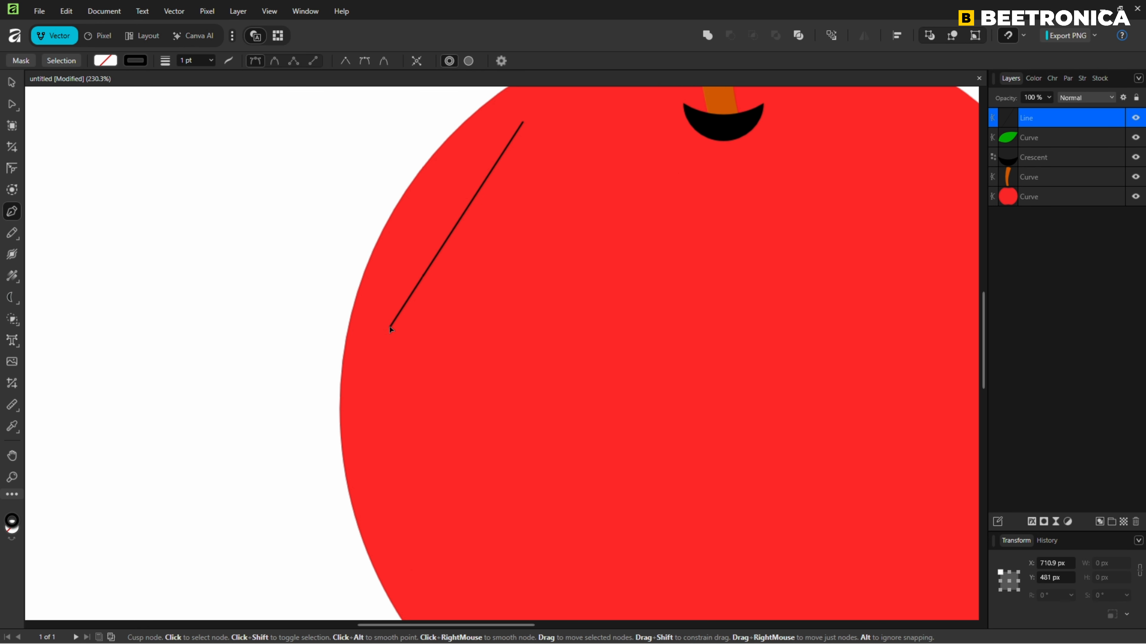
{"action": "left_click_drag", "start_coordinate": [543, 207], "coordinate": [481, 317]}
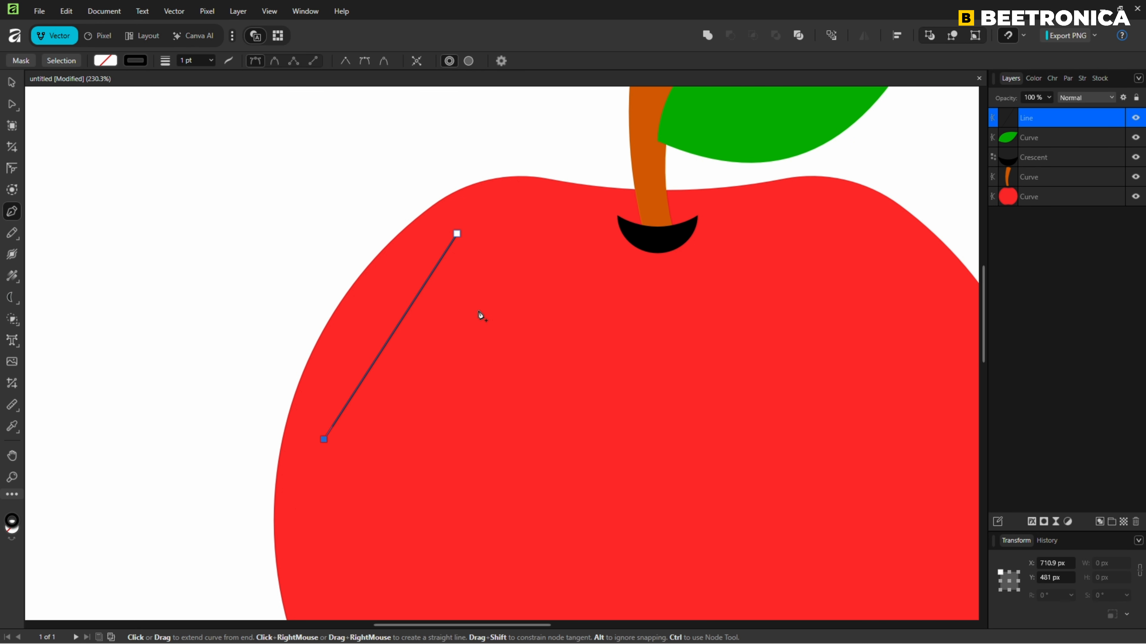
Give the slanted line a white stroke with a width of 20 pt.
{"action": "left_click", "coordinate": [11, 84]}
{"action": "left_click", "coordinate": [73, 60]}
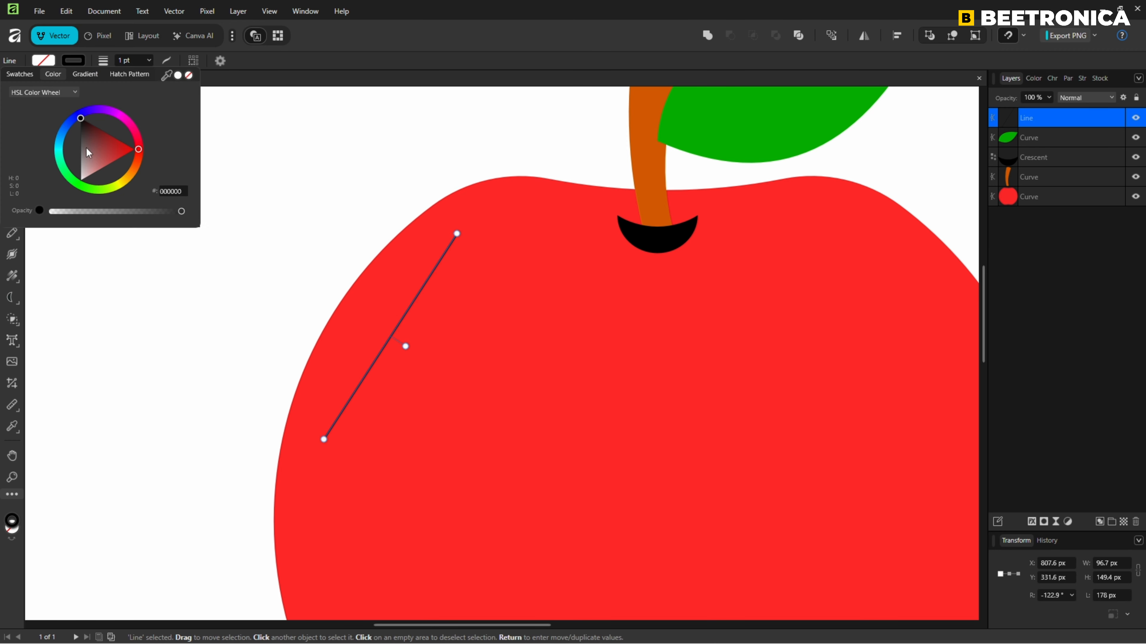
{"action": "left_click_drag", "start_coordinate": [89, 152], "coordinate": [68, 210]}
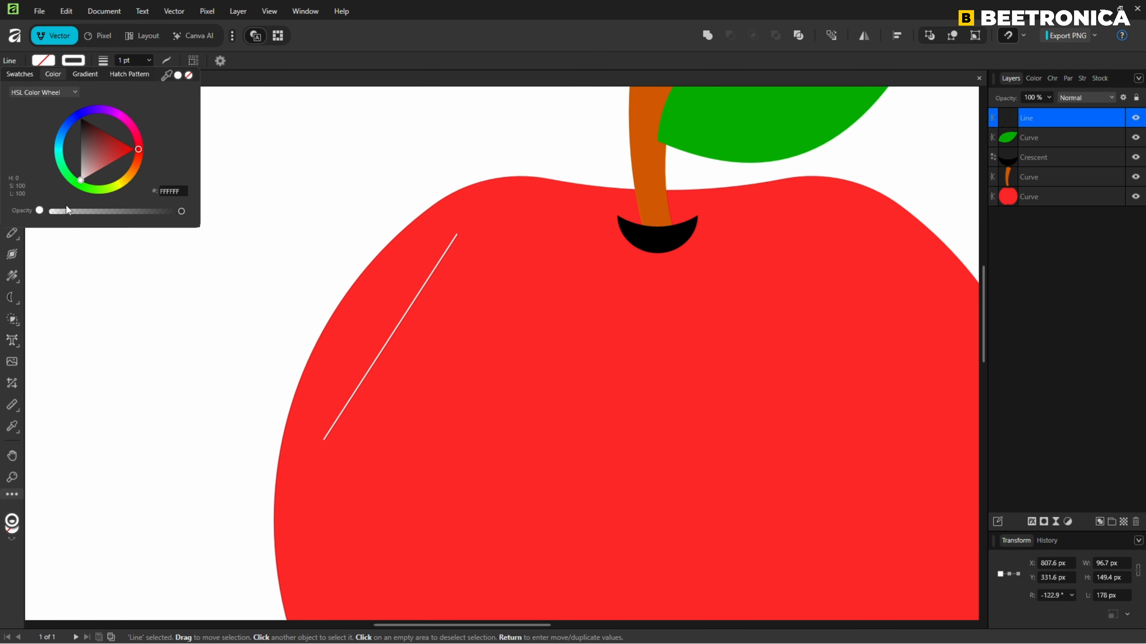
{"action": "left_click", "coordinate": [150, 61]}
{"action": "left_click_drag", "start_coordinate": [152, 74], "coordinate": [179, 79]}
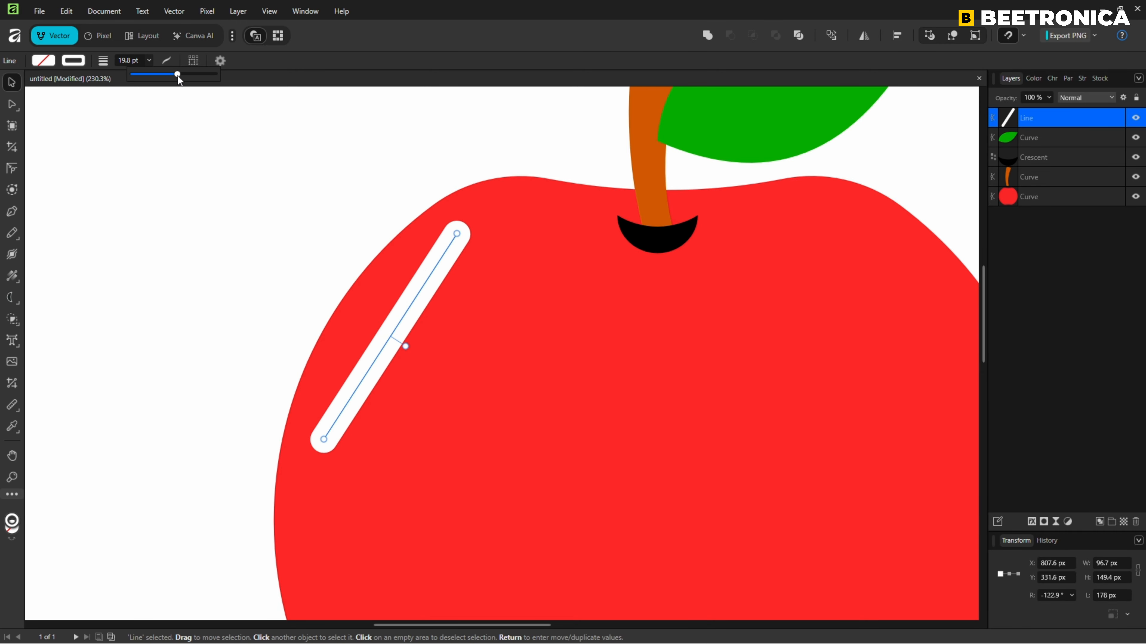
{"action": "left_click", "coordinate": [127, 61]}
{"action": "type", "text": "20"}
{"action": "key", "text": "Return"}
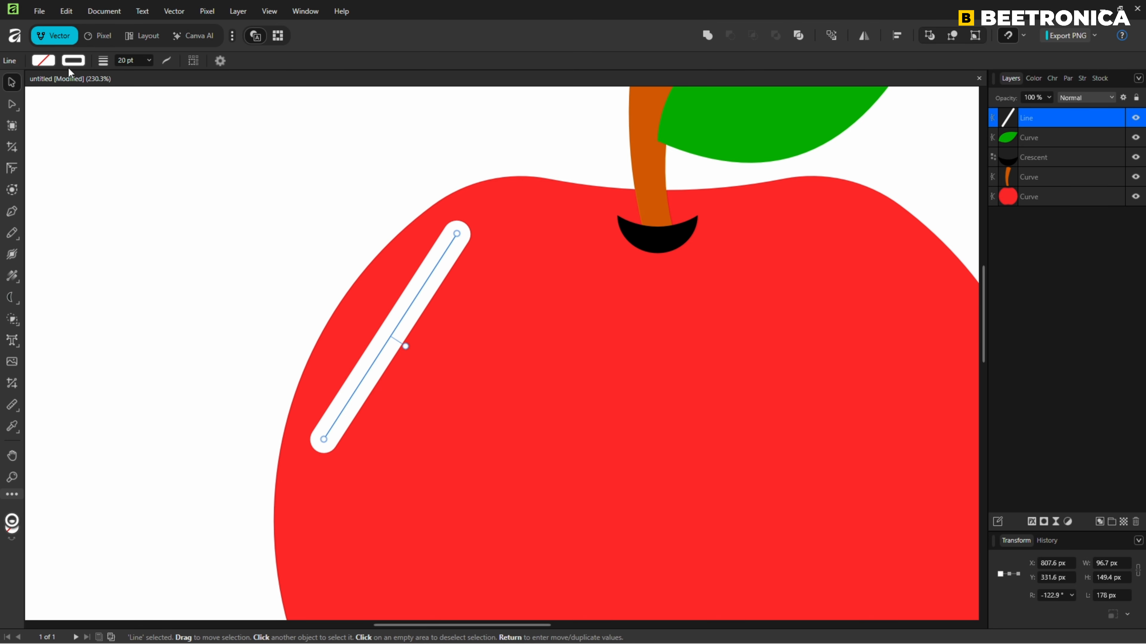
Bend the white line outward into an arc that follows the apple's upper-left contour, and deselect it.
{"action": "key", "text": "a"}
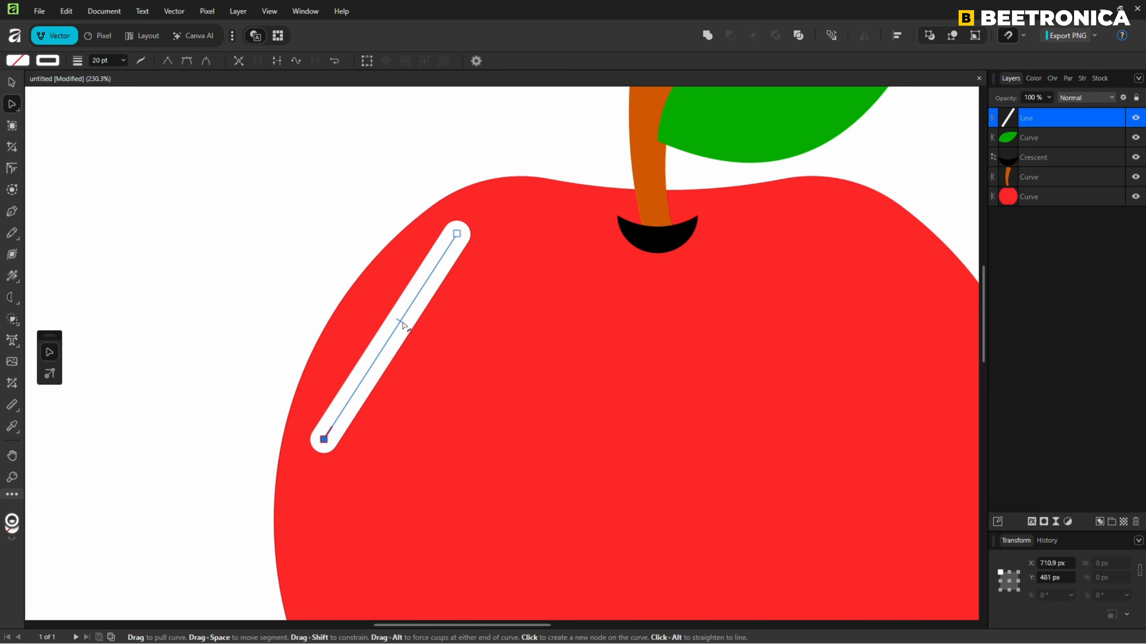
{"action": "left_click_drag", "start_coordinate": [404, 316], "coordinate": [387, 317]}
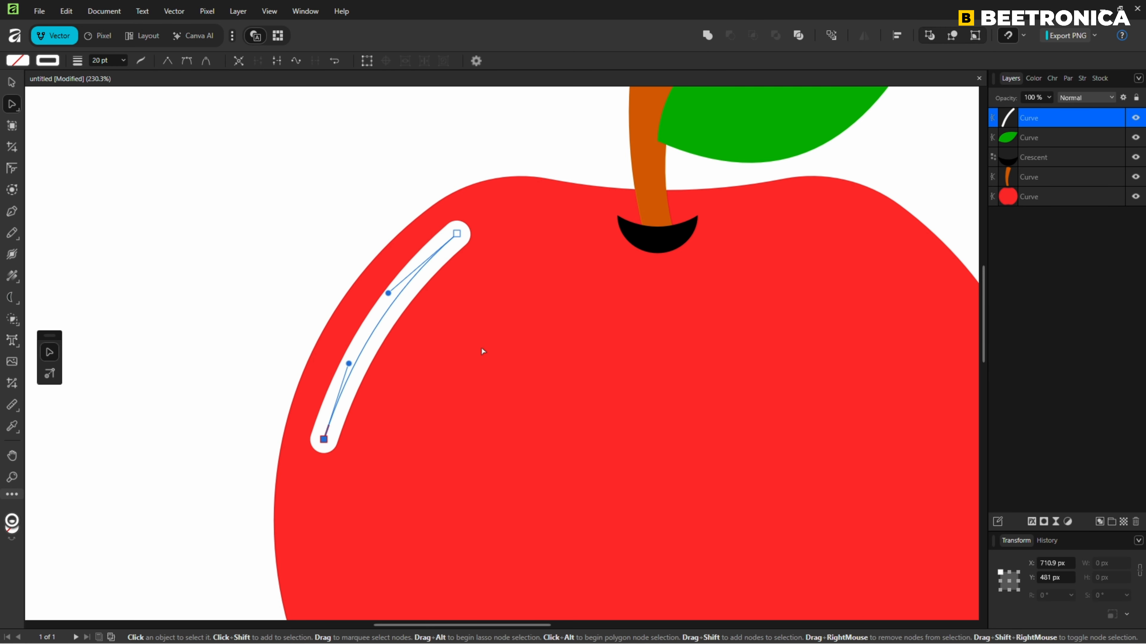
{"action": "scroll", "coordinate": [481, 351], "scroll_direction": "down", "scroll_amount": 2}
{"action": "left_click_drag", "start_coordinate": [553, 385], "coordinate": [481, 300]}
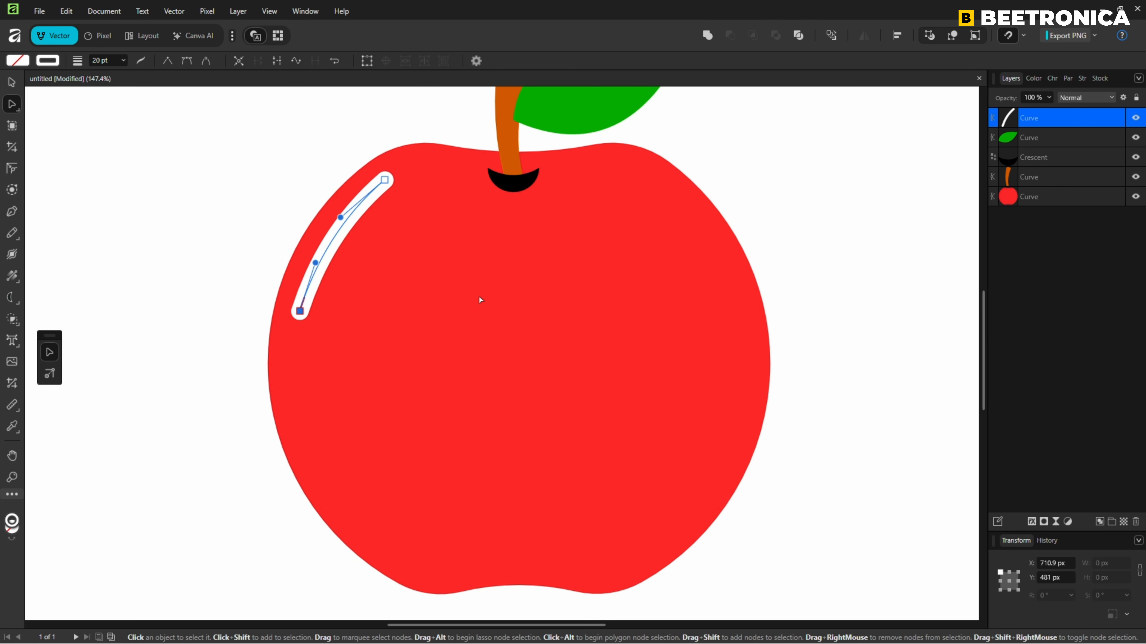
{"action": "left_click", "coordinate": [61, 164]}
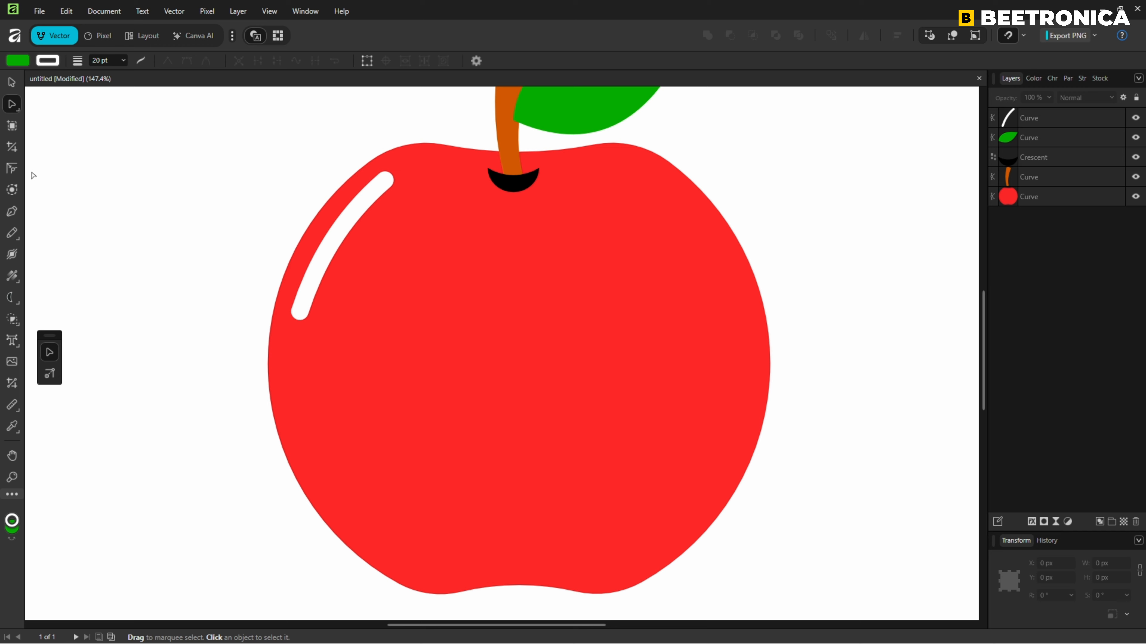
Draw a short vertical white line with the Pen tool just below the curved highlight.
{"action": "left_click", "coordinate": [12, 211]}
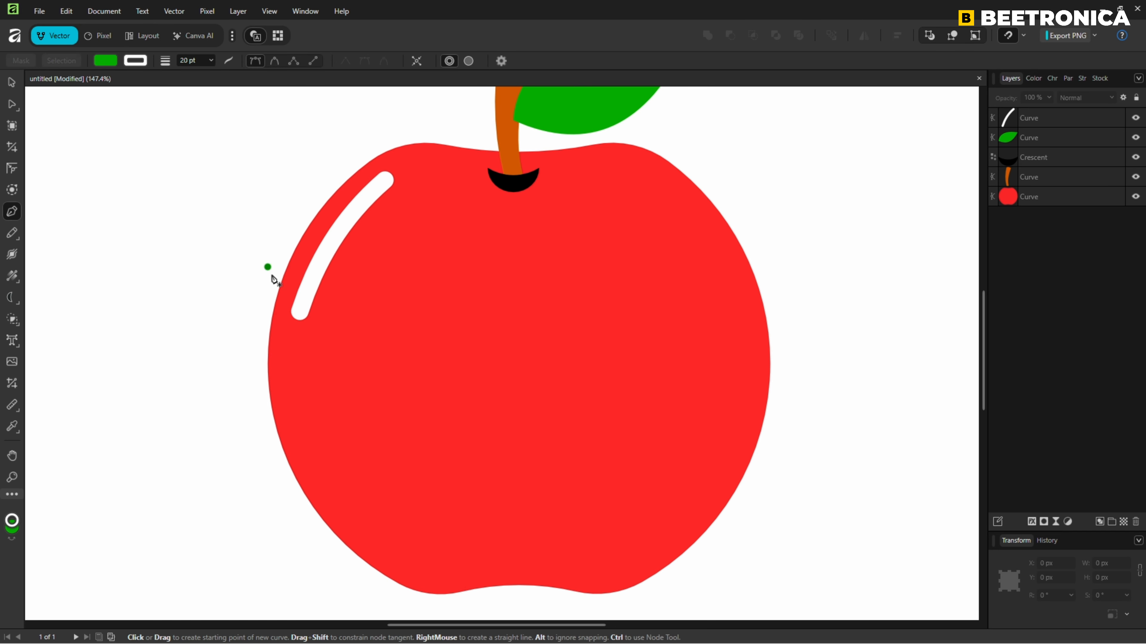
{"action": "left_click", "coordinate": [300, 338]}
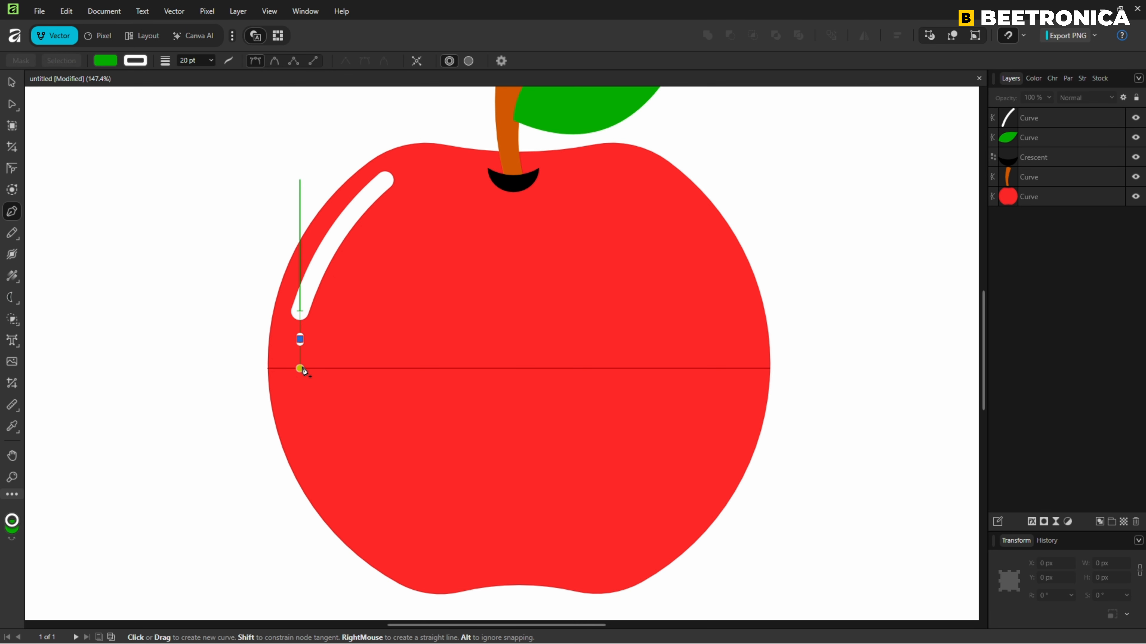
{"action": "left_click", "coordinate": [299, 368]}
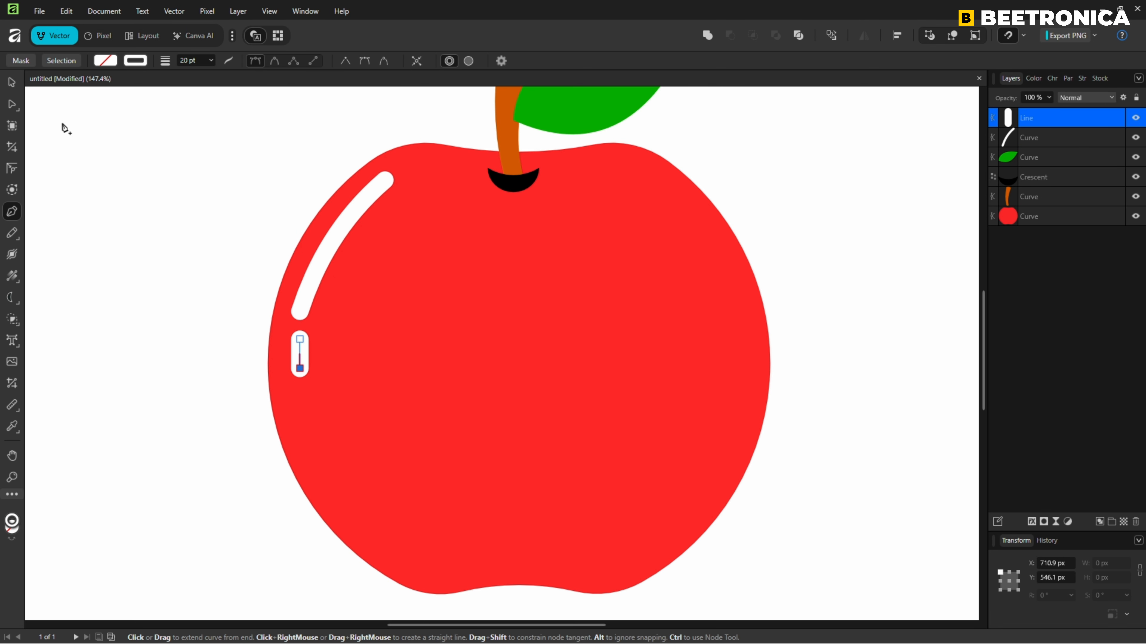
Curve the short highlight and shift its end nodes outward to follow the apple's left edge, then deselect it.
{"action": "left_click", "coordinate": [12, 105]}
{"action": "scroll", "coordinate": [286, 367], "scroll_direction": "up", "scroll_amount": 5}
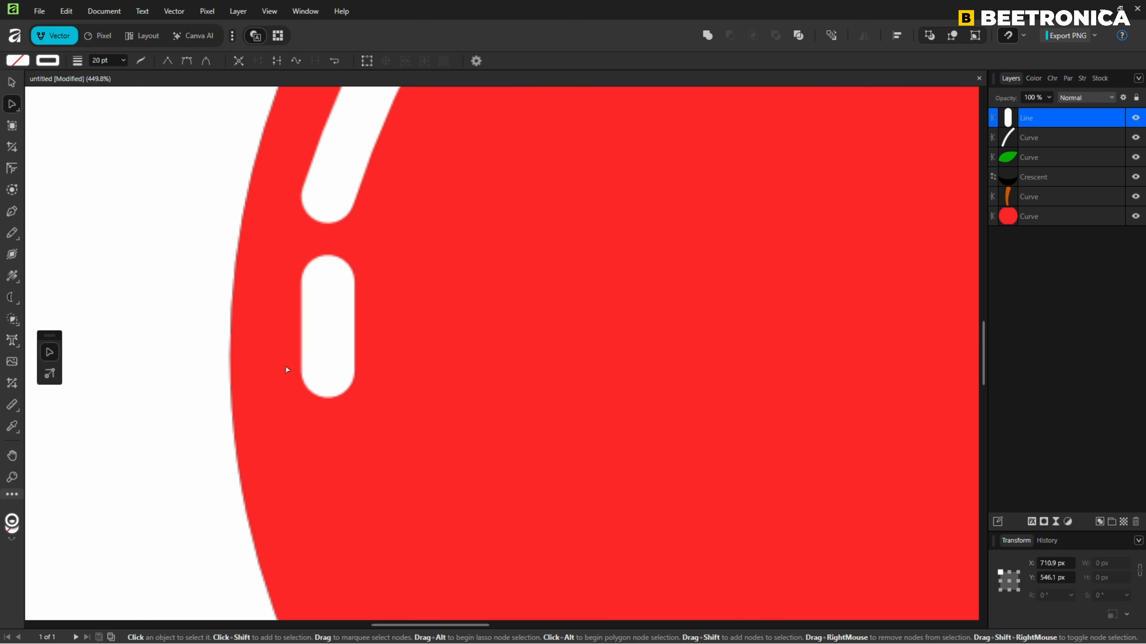
{"action": "left_click_drag", "start_coordinate": [328, 320], "coordinate": [319, 320]}
{"action": "left_click_drag", "start_coordinate": [328, 282], "coordinate": [315, 278]}
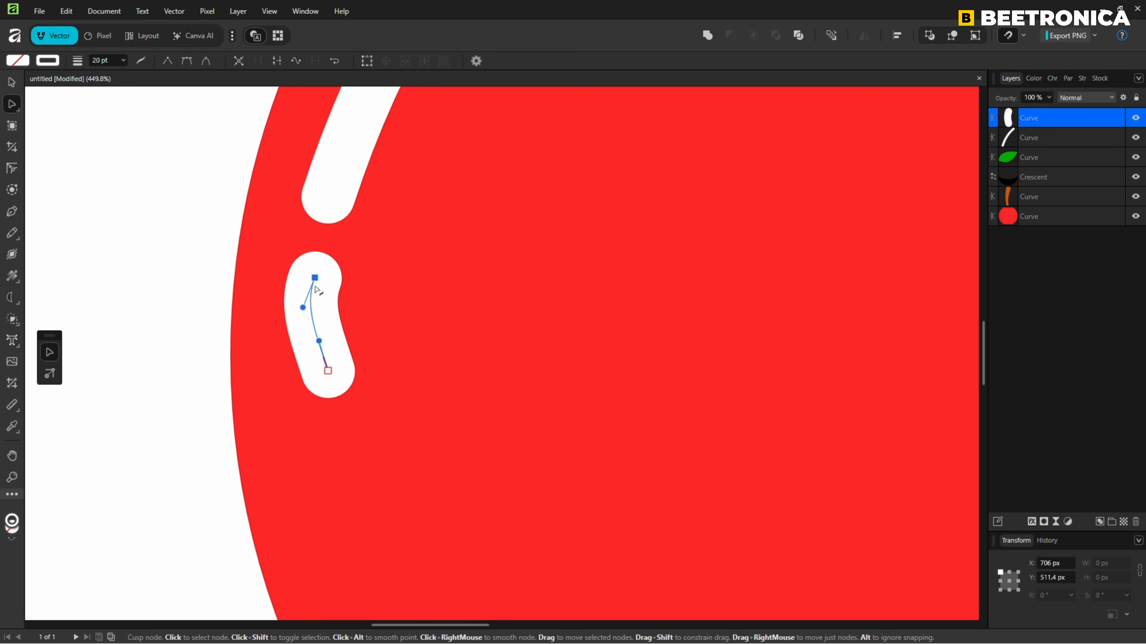
{"action": "left_click_drag", "start_coordinate": [328, 371], "coordinate": [319, 371]}
{"action": "mouse_move", "coordinate": [303, 307]}
{"action": "left_mouse_down"}
{"action": "mouse_move", "coordinate": [313, 370]}
{"action": "mouse_move", "coordinate": [307, 343]}
{"action": "left_mouse_up"}
{"action": "left_click", "coordinate": [155, 374]}
Place a copy of both highlights, rotated 180° and scaled down to about 83 × 171 px, along the apple's lower-right edge.
{"action": "key", "text": "ctrl+0"}
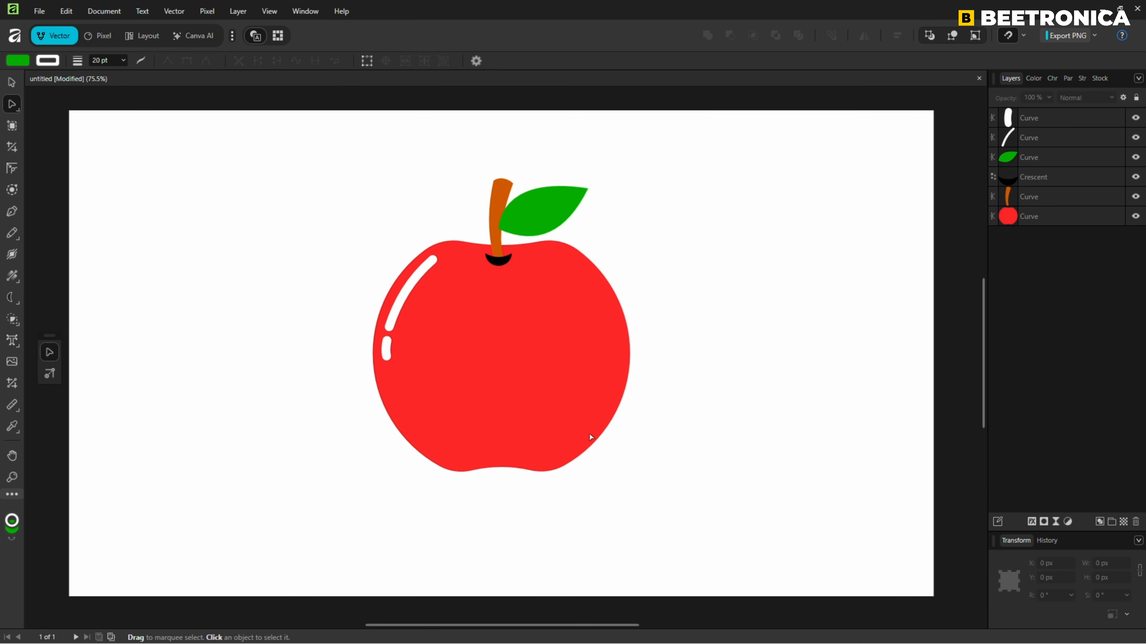
{"action": "left_click", "coordinate": [11, 83]}
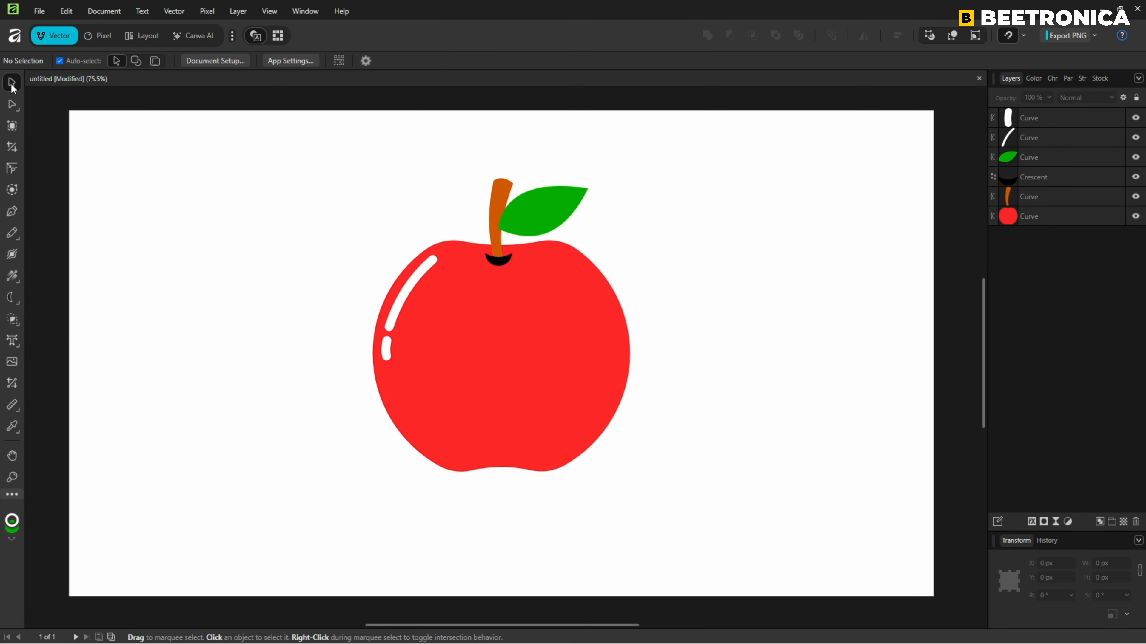
{"action": "left_click", "coordinate": [412, 279]}
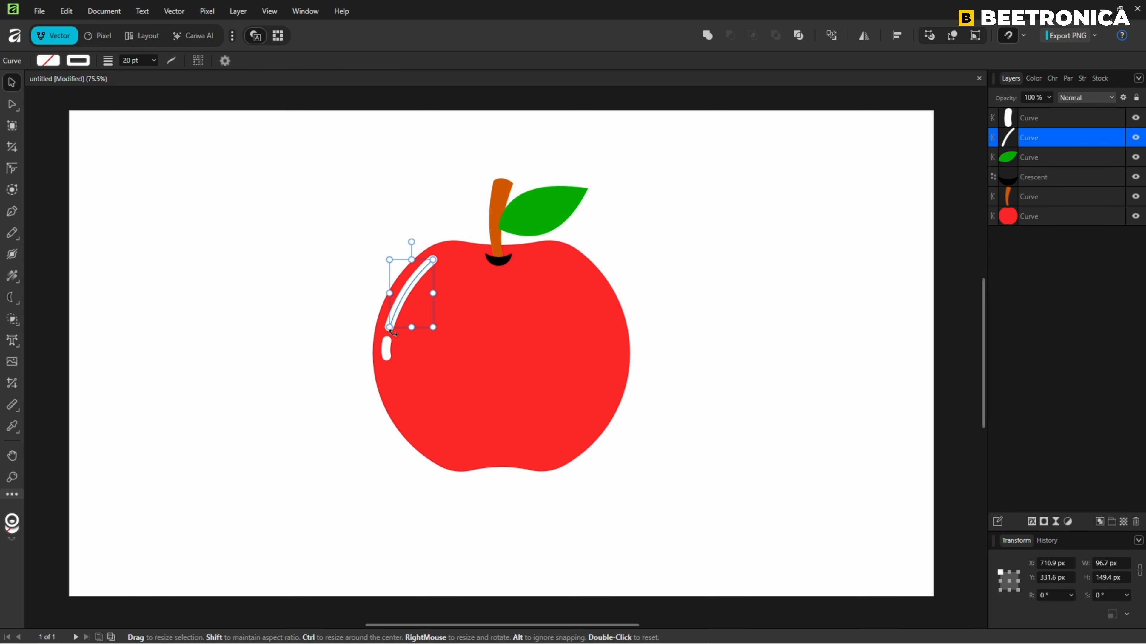
{"action": "left_click", "coordinate": [385, 349], "text": "shift"}
{"action": "left_click_drag", "start_coordinate": [404, 298], "coordinate": [571, 364]}
{"action": "mouse_move", "coordinate": [577, 307]}
{"action": "left_mouse_down"}
{"action": "mouse_move", "coordinate": [605, 316]}
{"action": "mouse_move", "coordinate": [565, 443]}
{"action": "mouse_move", "coordinate": [581, 442]}
{"action": "left_mouse_up"}
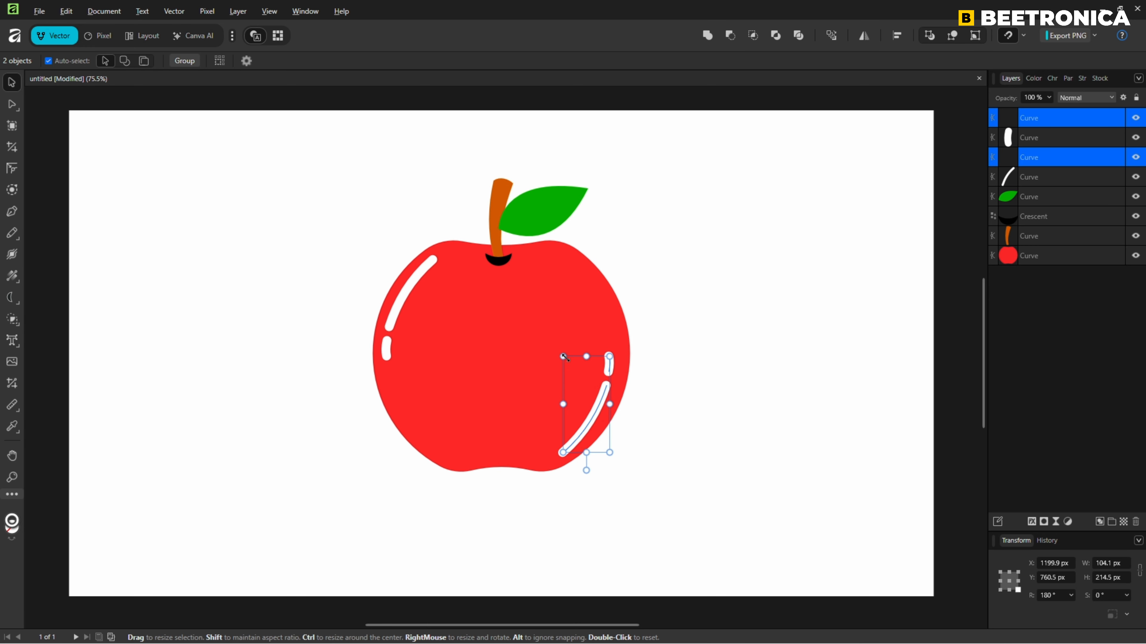
{"action": "left_click_drag", "start_coordinate": [559, 353], "coordinate": [578, 370]}
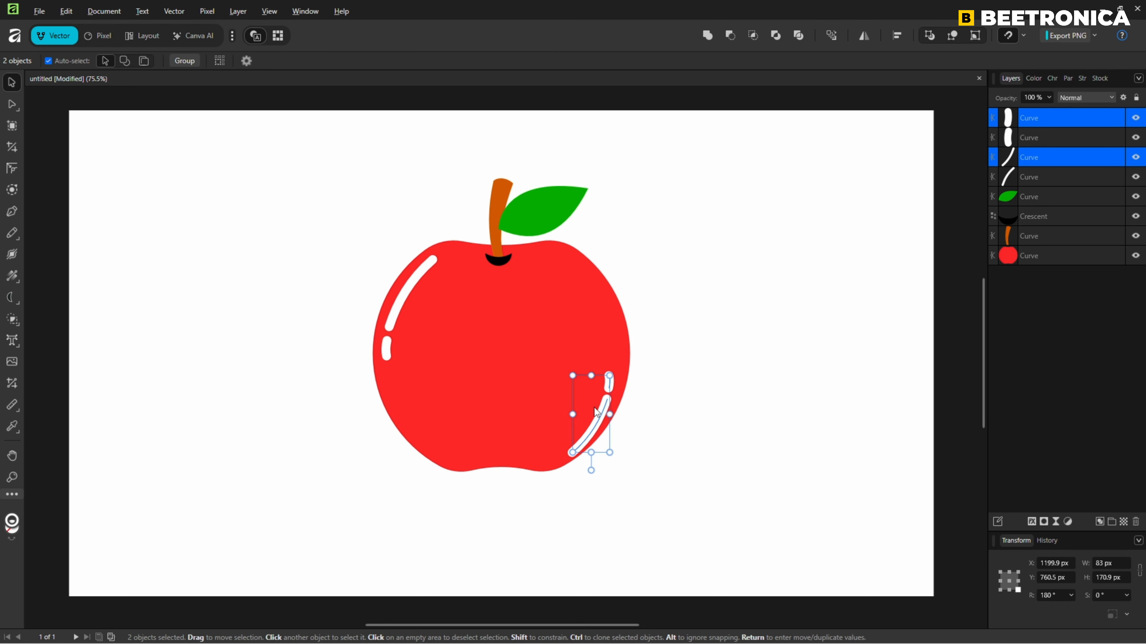
Rotate the lower-right highlight pair to 171.4°, fit it along the apple's edge, recolour it dark red, and deselect it.
{"action": "left_click_drag", "start_coordinate": [589, 470], "coordinate": [581, 469]}
{"action": "left_click_drag", "start_coordinate": [598, 427], "coordinate": [595, 429]}
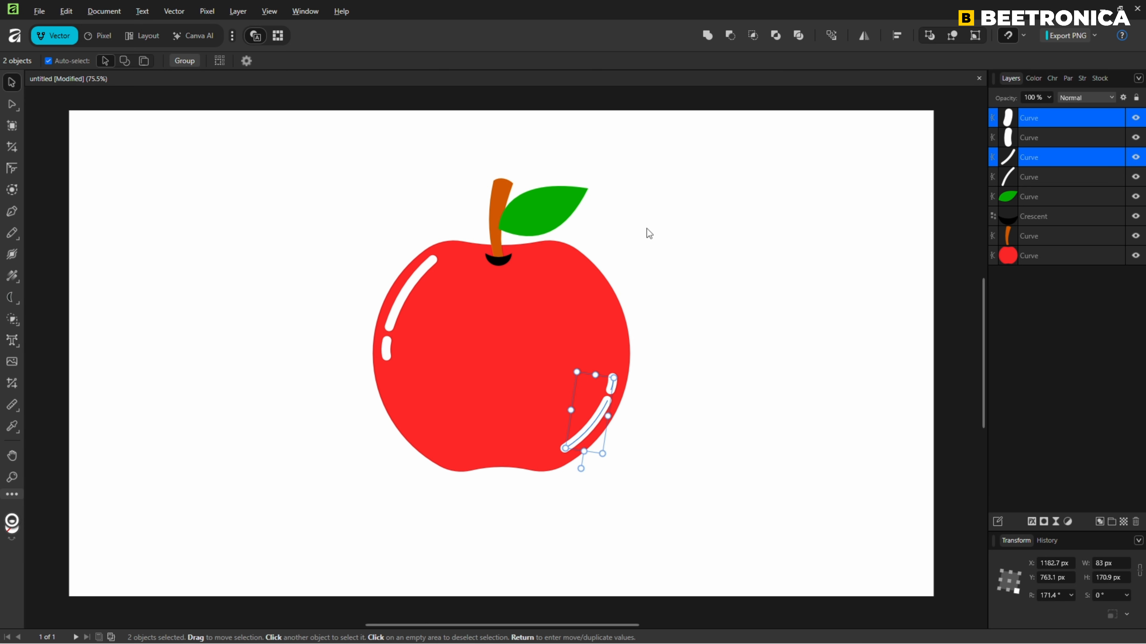
{"action": "left_click", "coordinate": [1033, 78]}
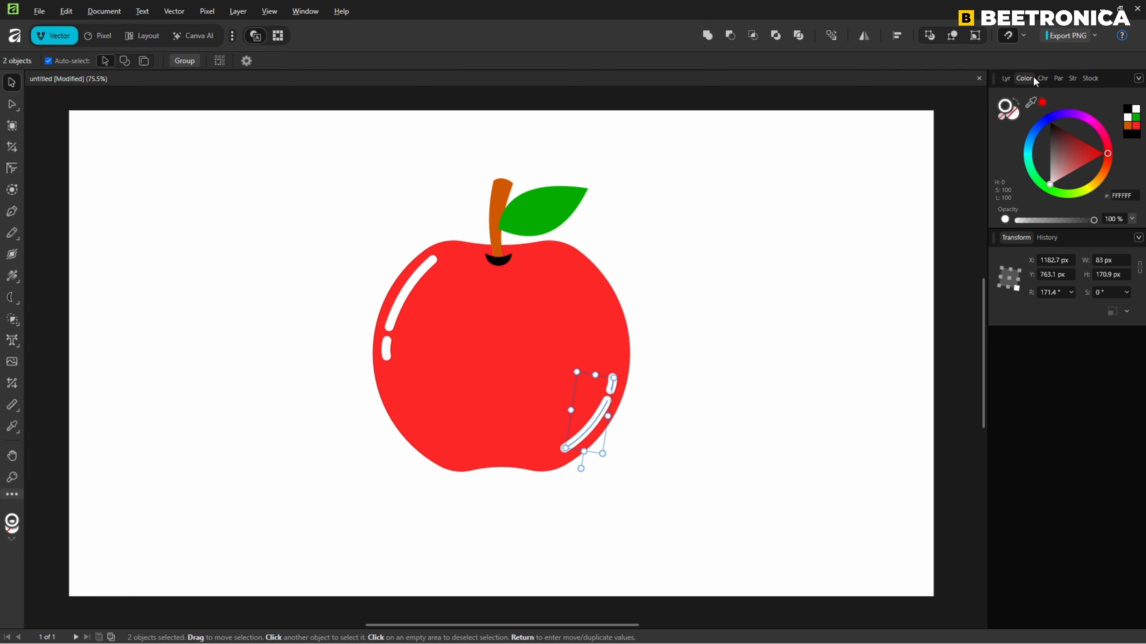
{"action": "left_click", "coordinate": [1081, 136]}
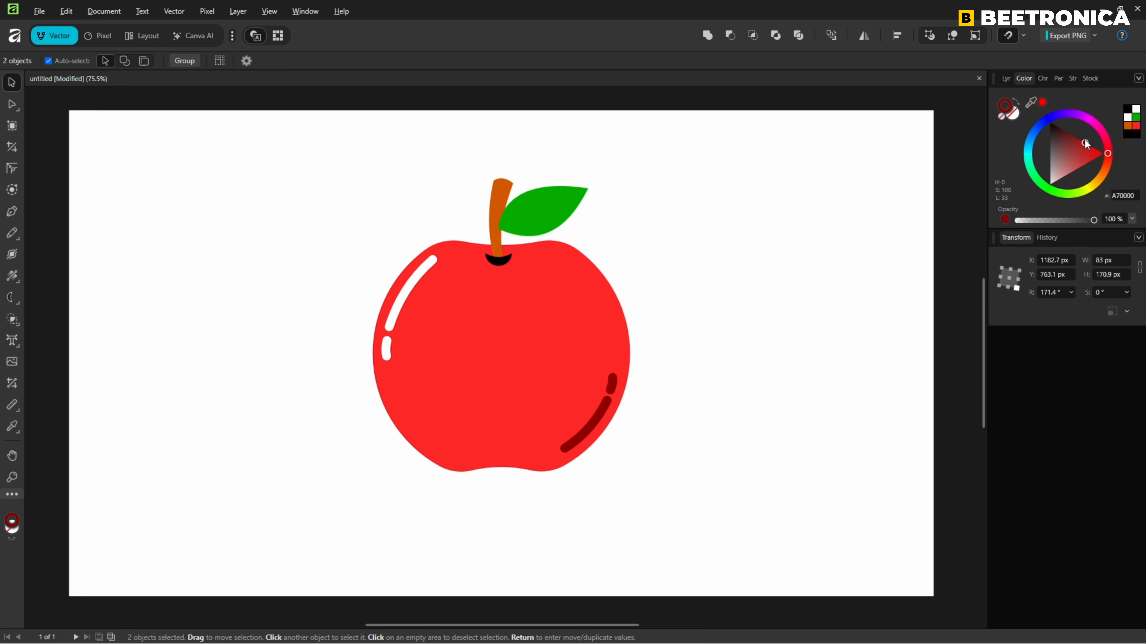
{"action": "left_click_drag", "start_coordinate": [1085, 136], "coordinate": [1092, 136]}
{"action": "key", "text": "ctrl+d"}
{"action": "left_click", "coordinate": [1005, 78]}
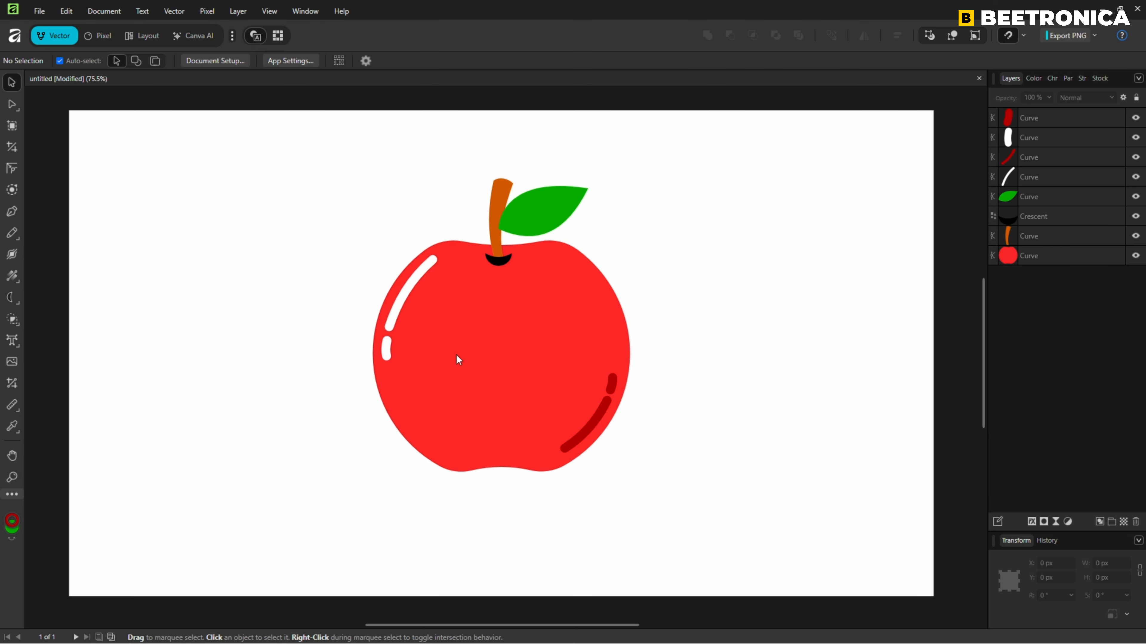
Draw an eye circle about 43 px wide in the apple's upper middle, filled black with no outline.
{"action": "right_click", "coordinate": [20, 312]}
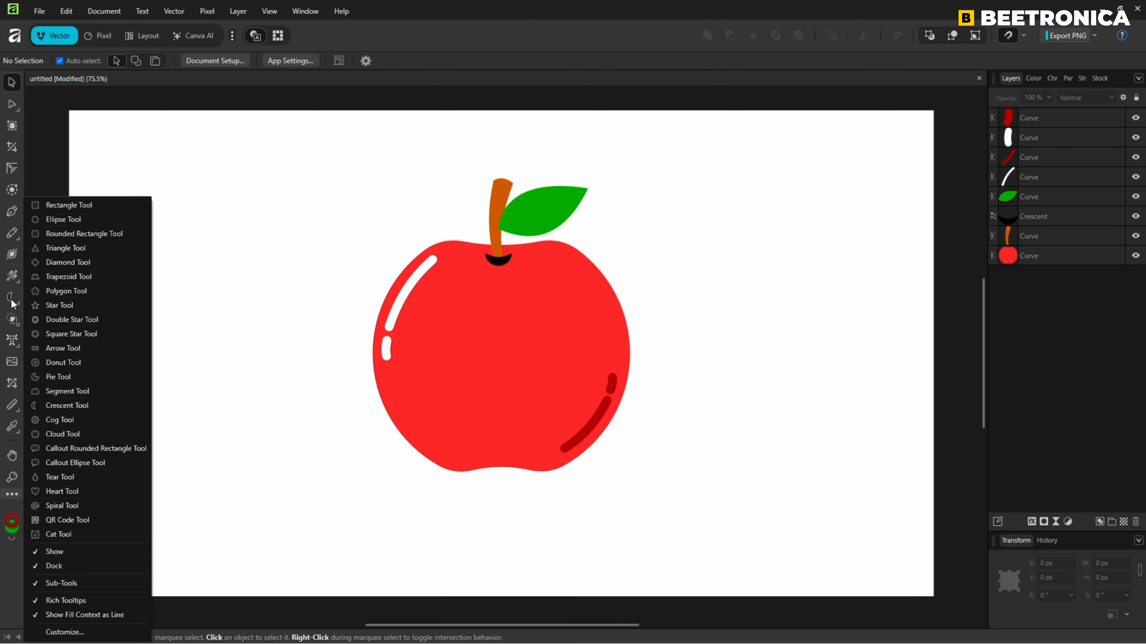
{"action": "left_click", "coordinate": [53, 220]}
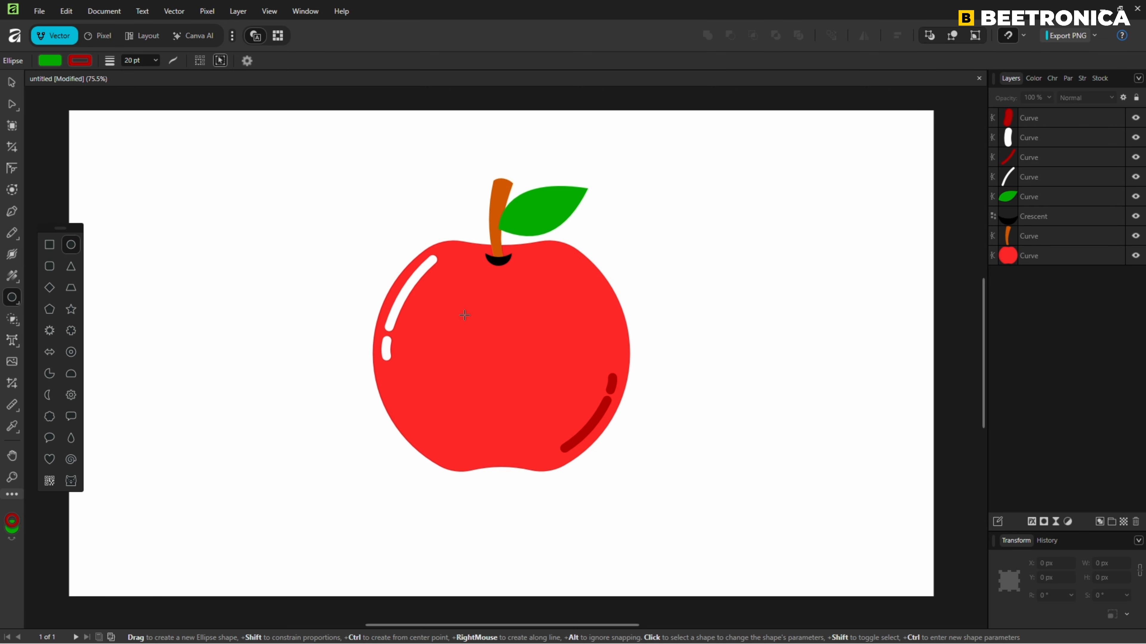
{"action": "left_click_drag", "start_coordinate": [468, 314], "coordinate": [485, 333]}
{"action": "left_click", "coordinate": [52, 65]}
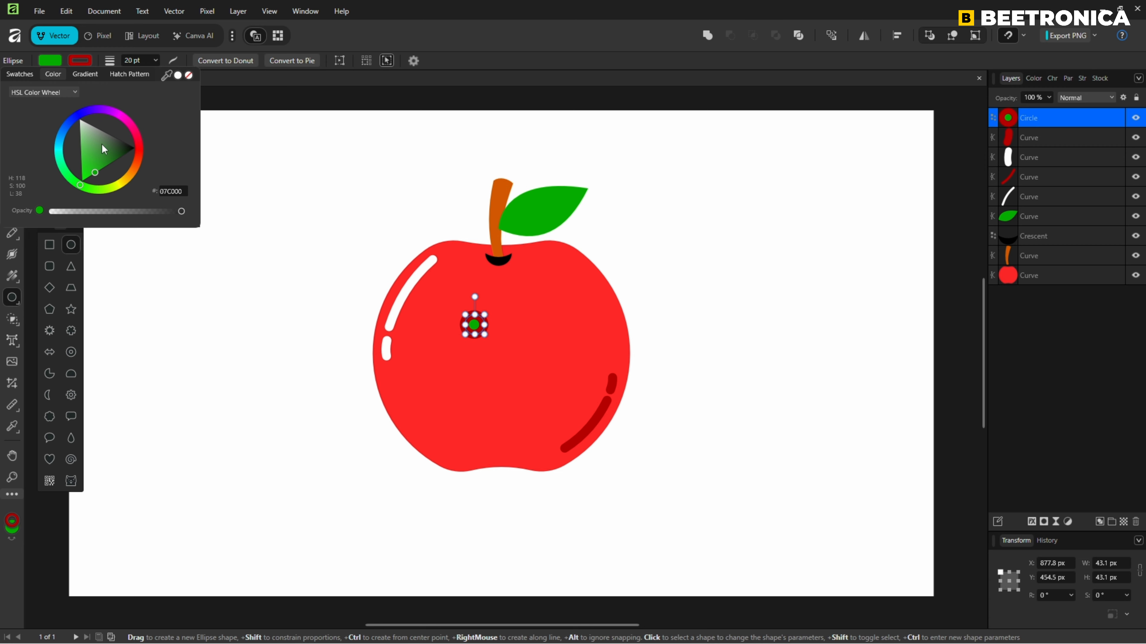
{"action": "left_click_drag", "start_coordinate": [104, 148], "coordinate": [148, 153]}
{"action": "left_click", "coordinate": [80, 60]}
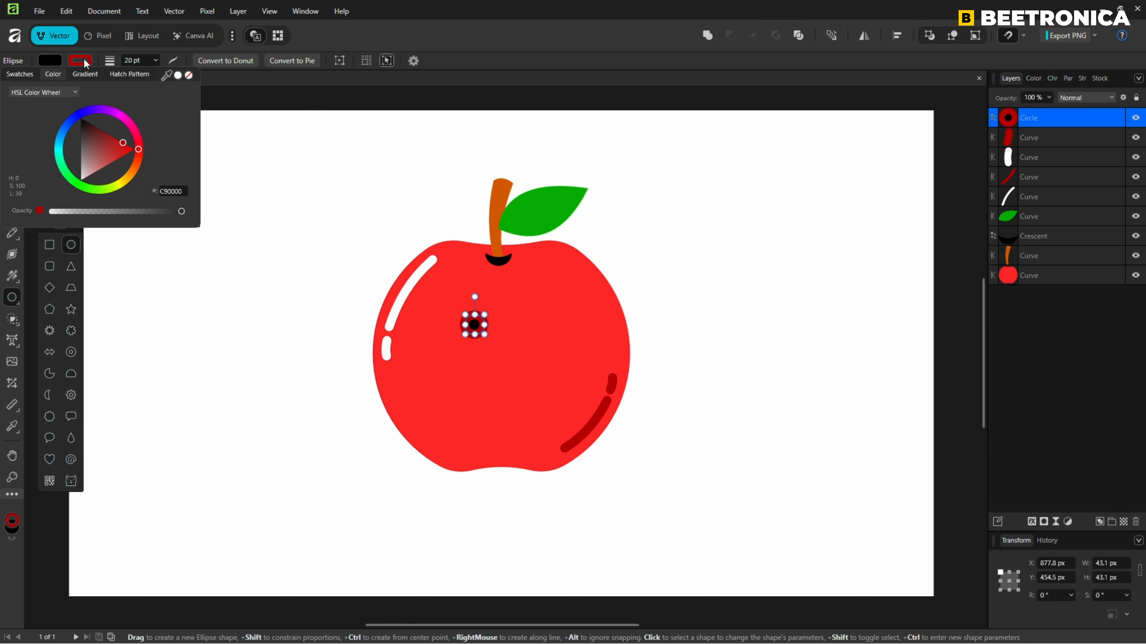
{"action": "left_click", "coordinate": [189, 75]}
{"action": "left_click", "coordinate": [276, 190]}
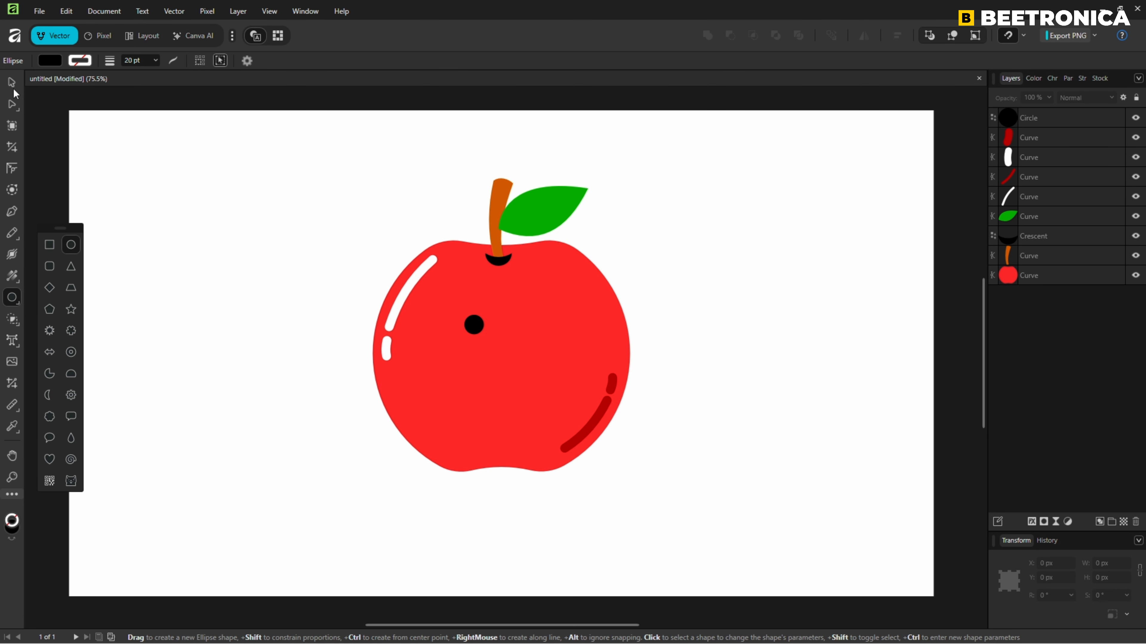
Duplicate the black eye circle and arrange both eyes level, side by side around the apple's vertical centre line.
{"action": "left_click", "coordinate": [14, 85]}
{"action": "left_click", "coordinate": [476, 328]}
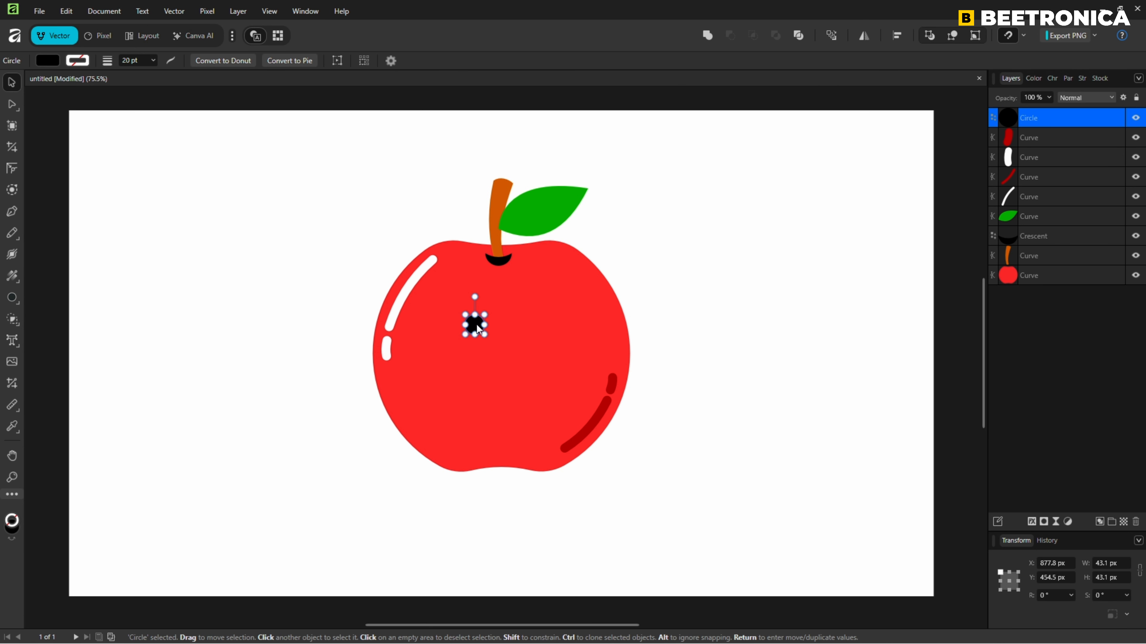
{"action": "left_click_drag", "start_coordinate": [483, 324], "coordinate": [515, 320]}
{"action": "left_click", "coordinate": [474, 323], "text": "shift"}
{"action": "left_click", "coordinate": [496, 322]}
{"action": "left_click", "coordinate": [470, 322], "text": "shift"}
{"action": "left_click", "coordinate": [722, 313]}
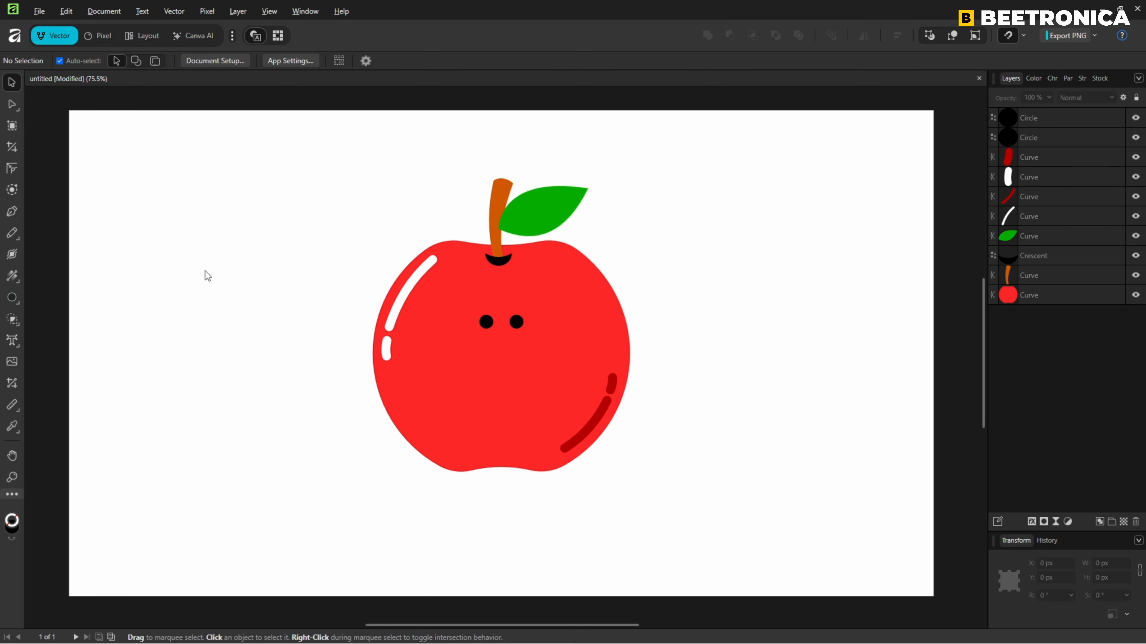
Draw a horizontal mouth line about 67 px long below the eyes with the Pen tool.
{"action": "left_click", "coordinate": [9, 212]}
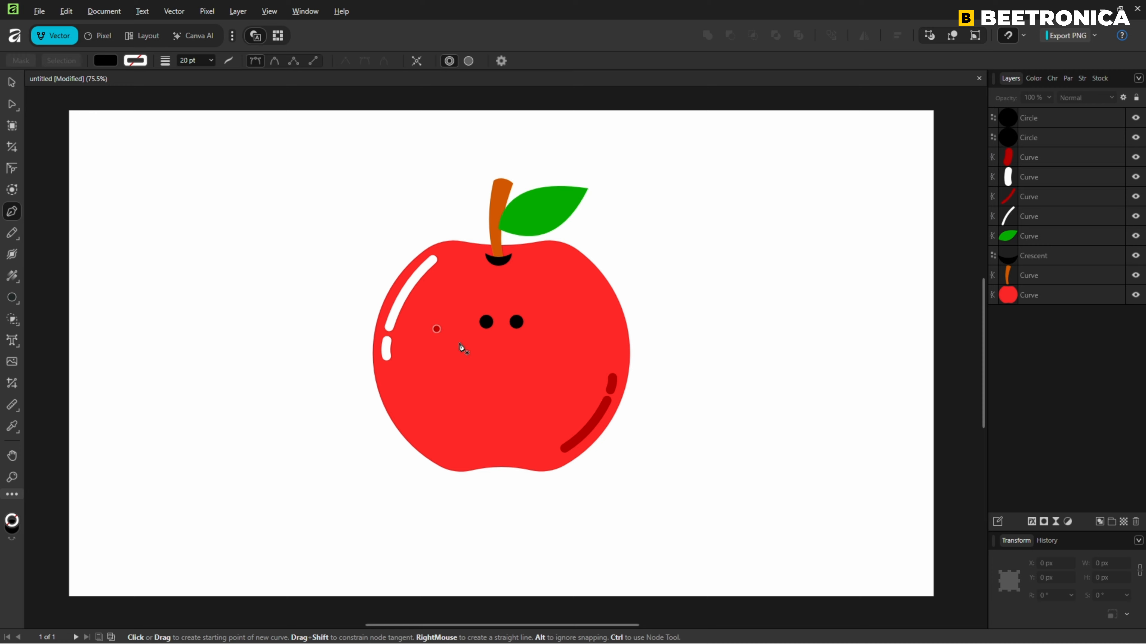
{"action": "left_click", "coordinate": [486, 348]}
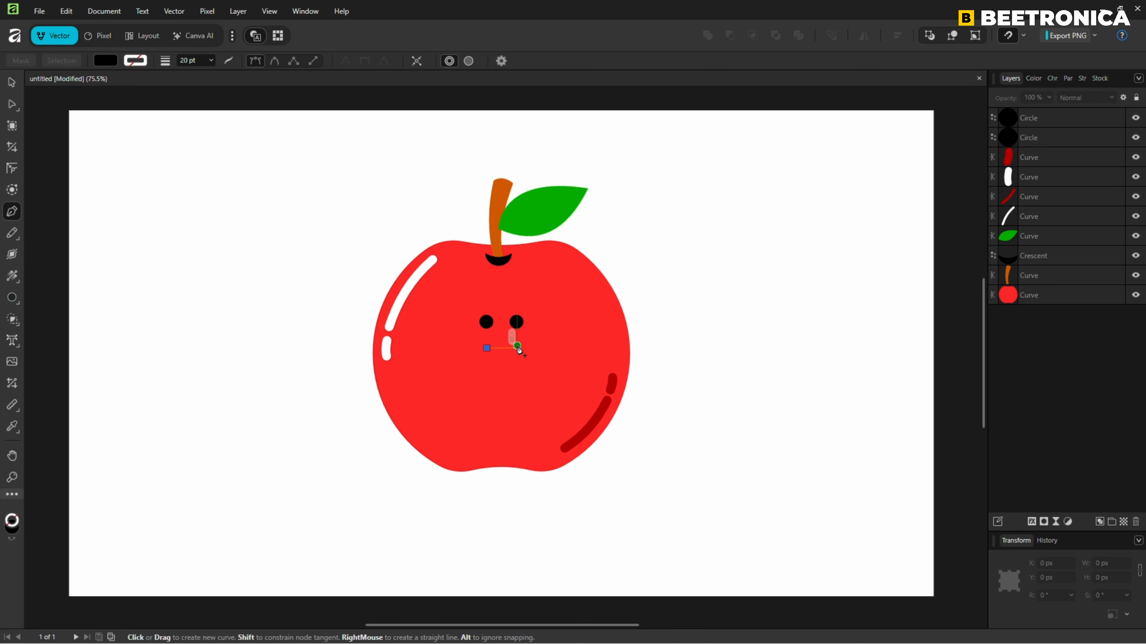
{"action": "left_click", "coordinate": [518, 349]}
Bend the middle of the mouth line downward into a smile, and deselect it.
{"action": "scroll", "coordinate": [534, 352], "scroll_direction": "up", "scroll_amount": 5}
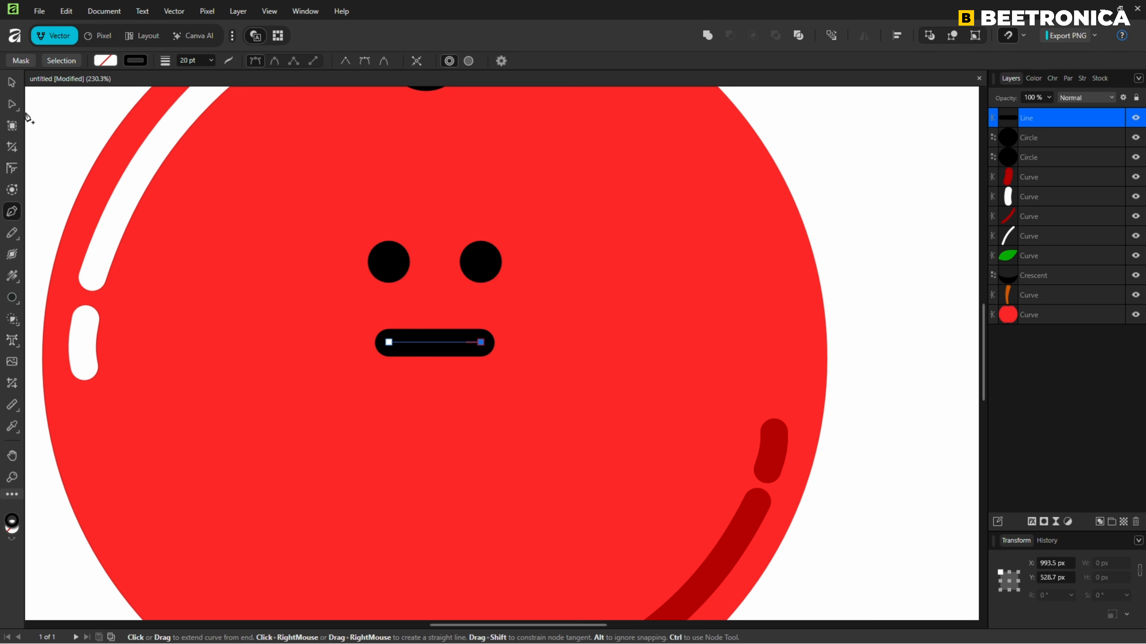
{"action": "left_click", "coordinate": [12, 105]}
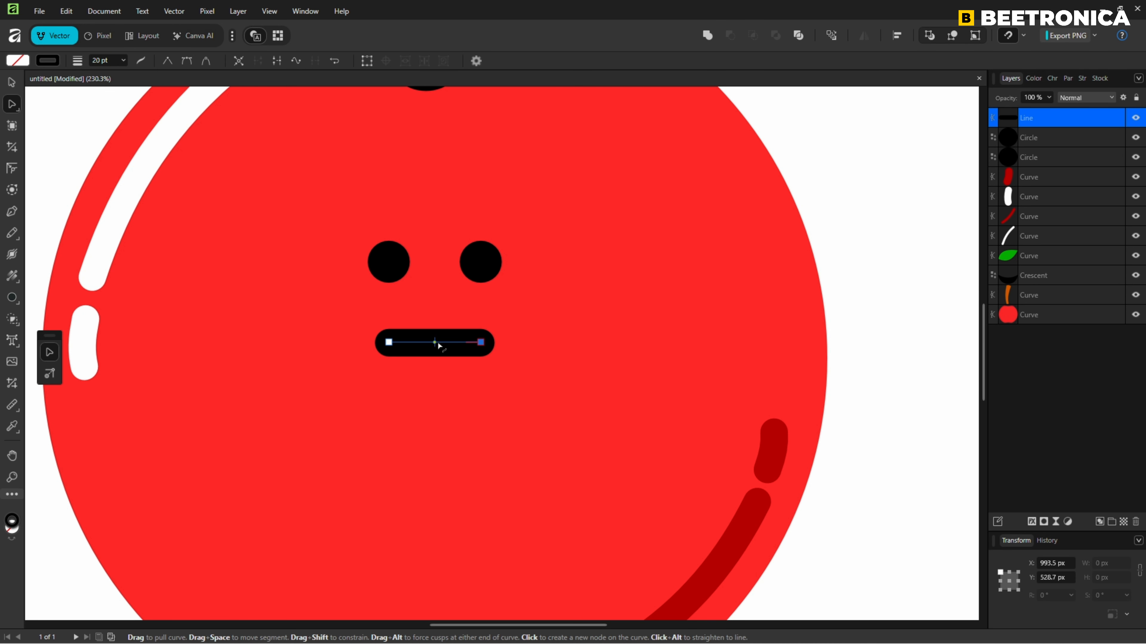
{"action": "left_click_drag", "start_coordinate": [434, 342], "coordinate": [436, 365]}
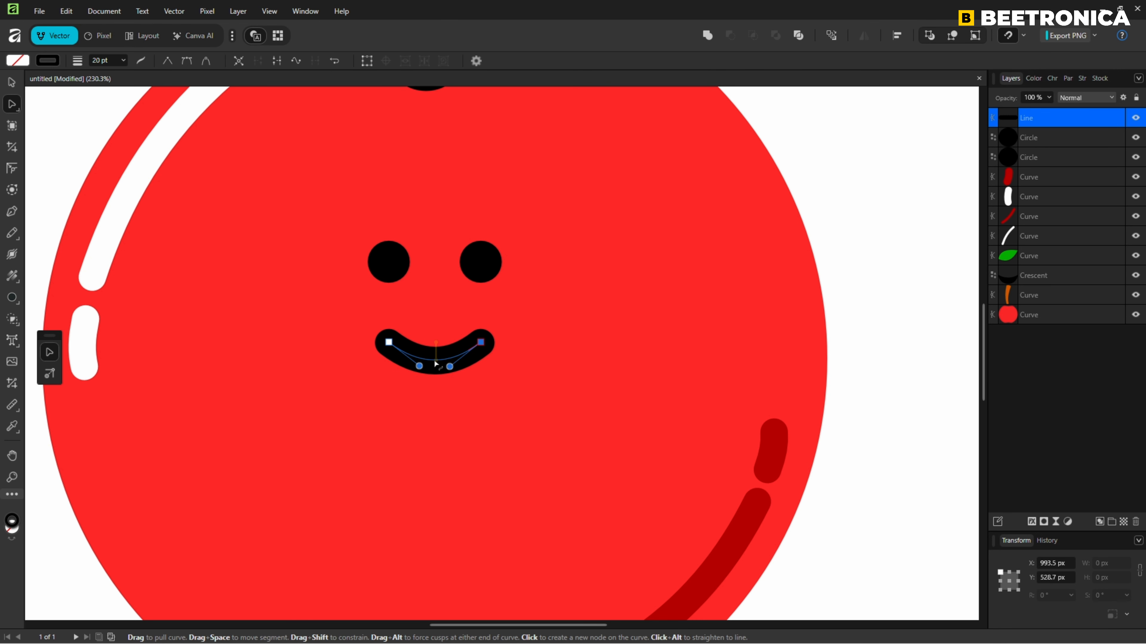
{"action": "key", "text": "ctrl+0"}
{"action": "left_click", "coordinate": [880, 374]}
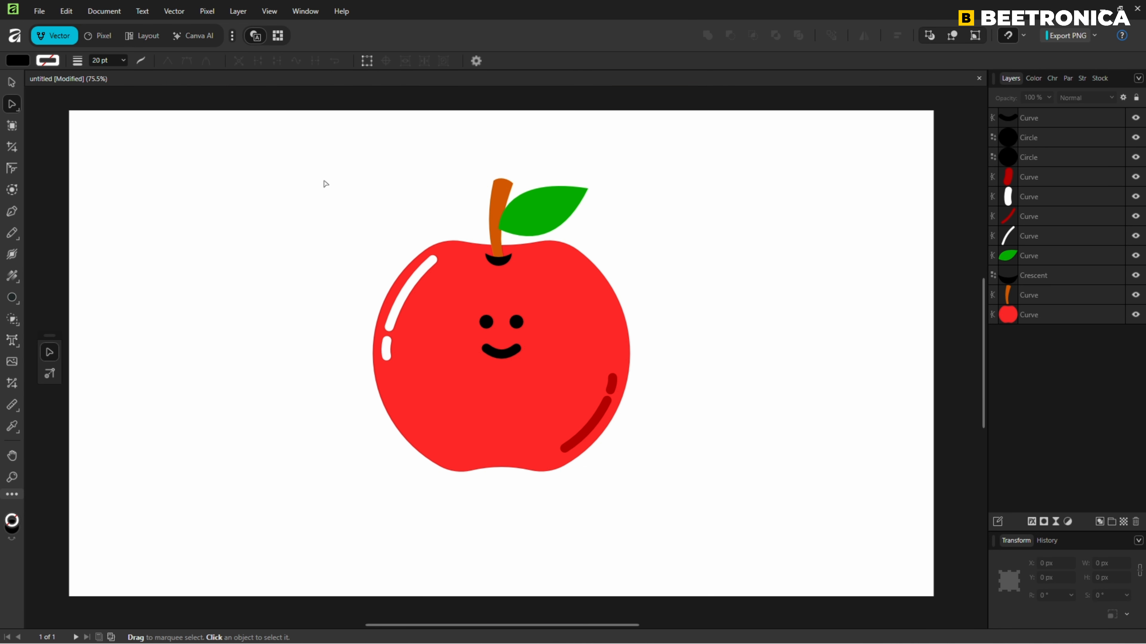
Move the smile slightly up towards the eyes, keeping it centred between them, and deselect it.
{"action": "left_click", "coordinate": [19, 83]}
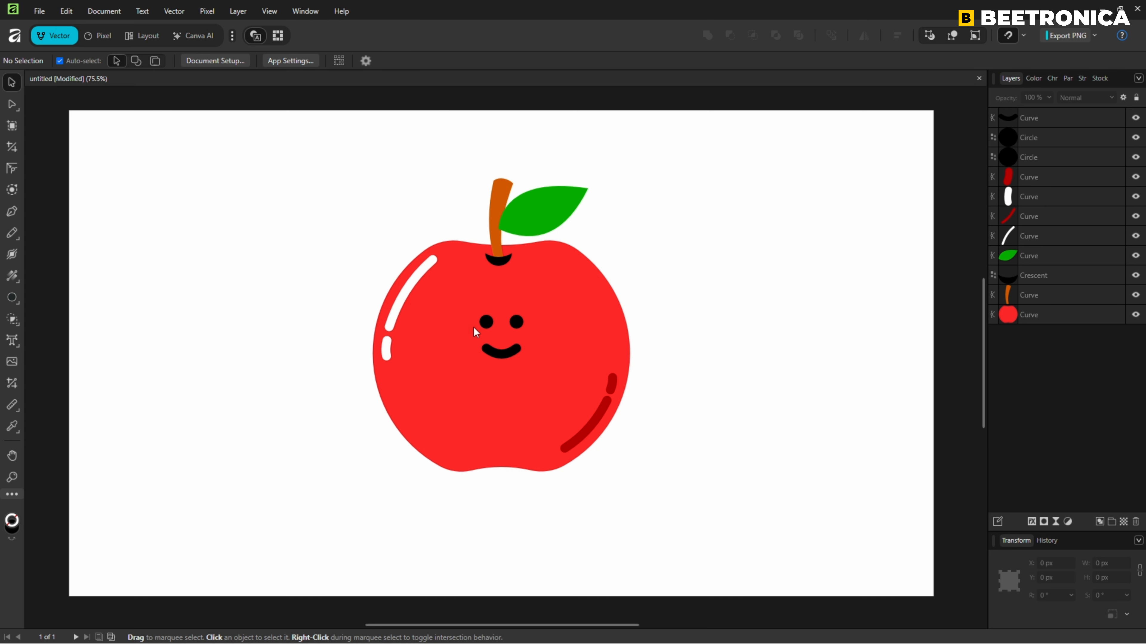
{"action": "left_click", "coordinate": [498, 352]}
{"action": "left_click_drag", "start_coordinate": [506, 353], "coordinate": [506, 353]}
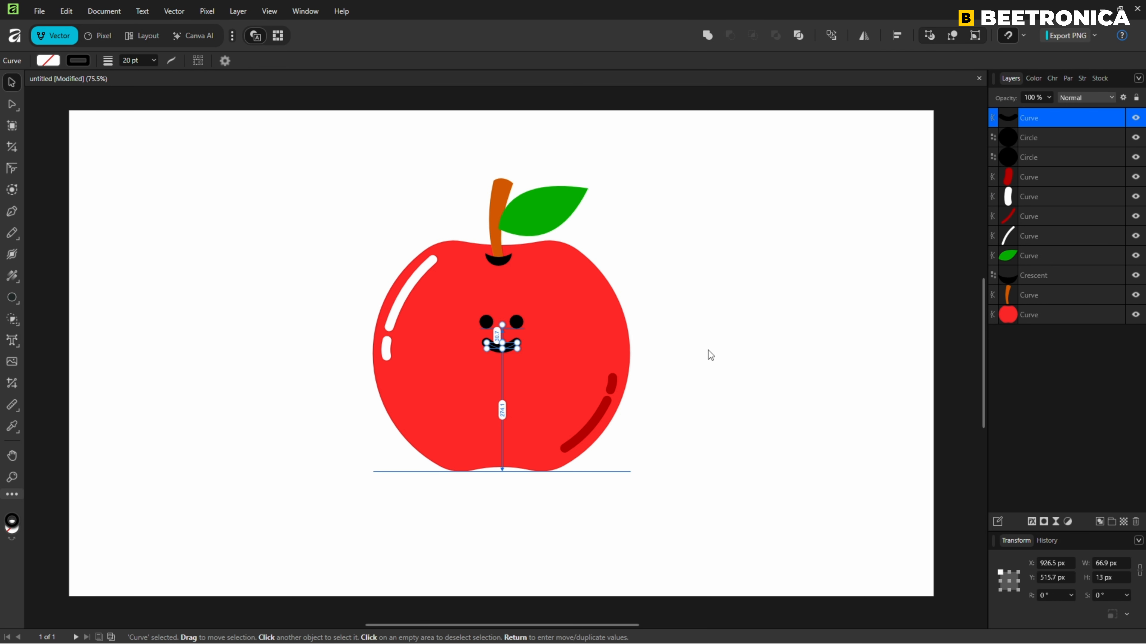
{"action": "left_click", "coordinate": [770, 351]}
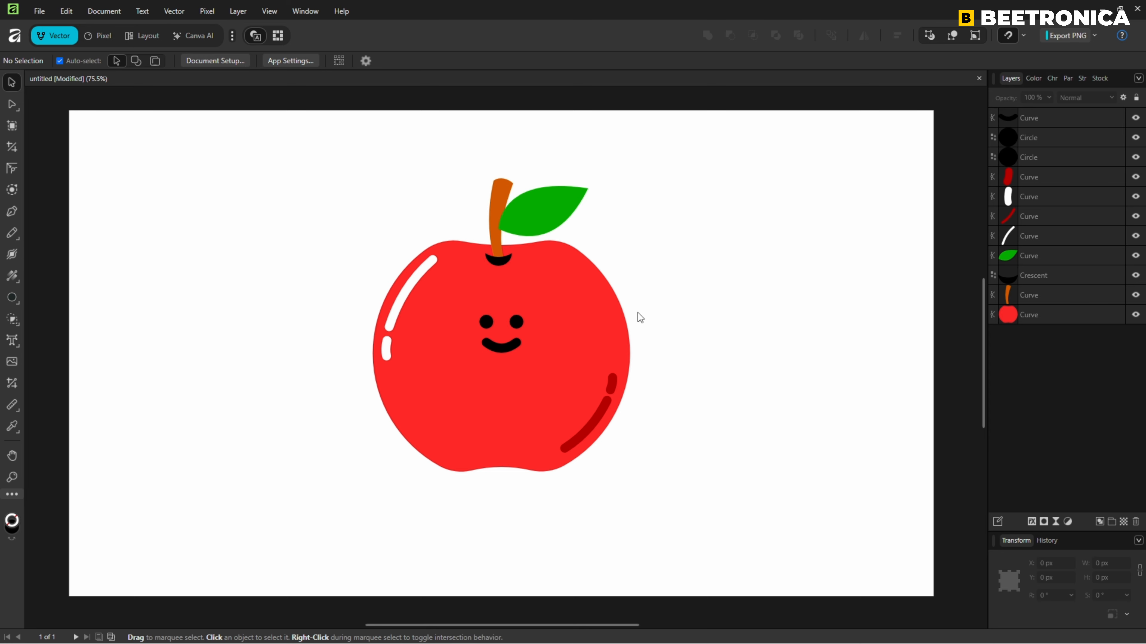
Draw a cheek circle about 76 px wide to the lower right of the smile with the Ellipse tool.
{"action": "left_click", "coordinate": [10, 299]}
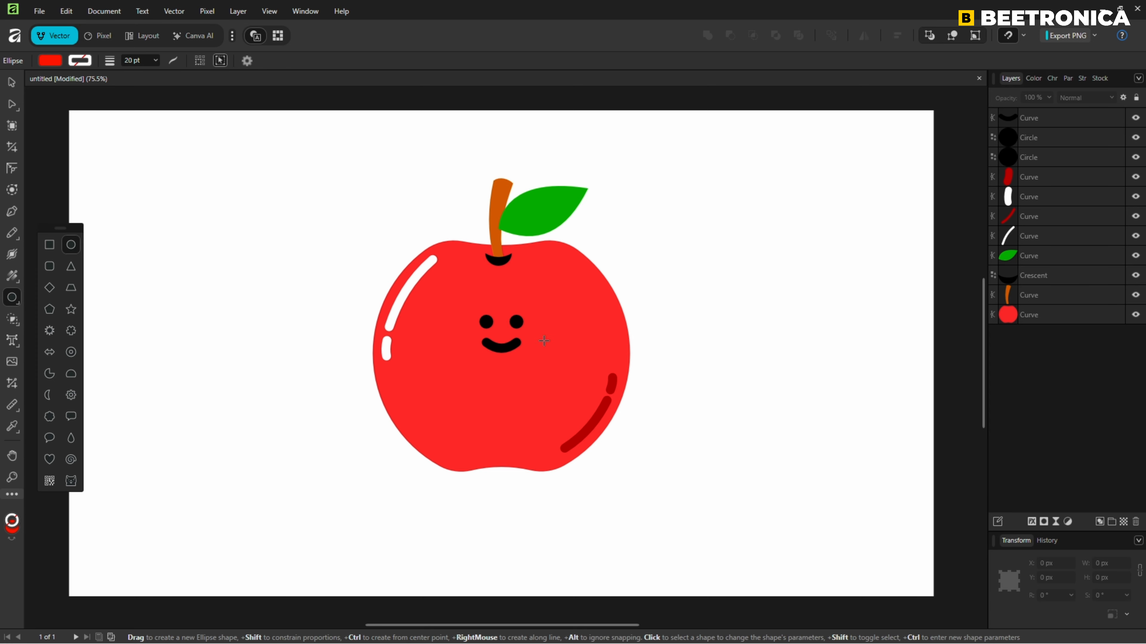
{"action": "left_click_drag", "start_coordinate": [544, 341], "coordinate": [572, 373]}
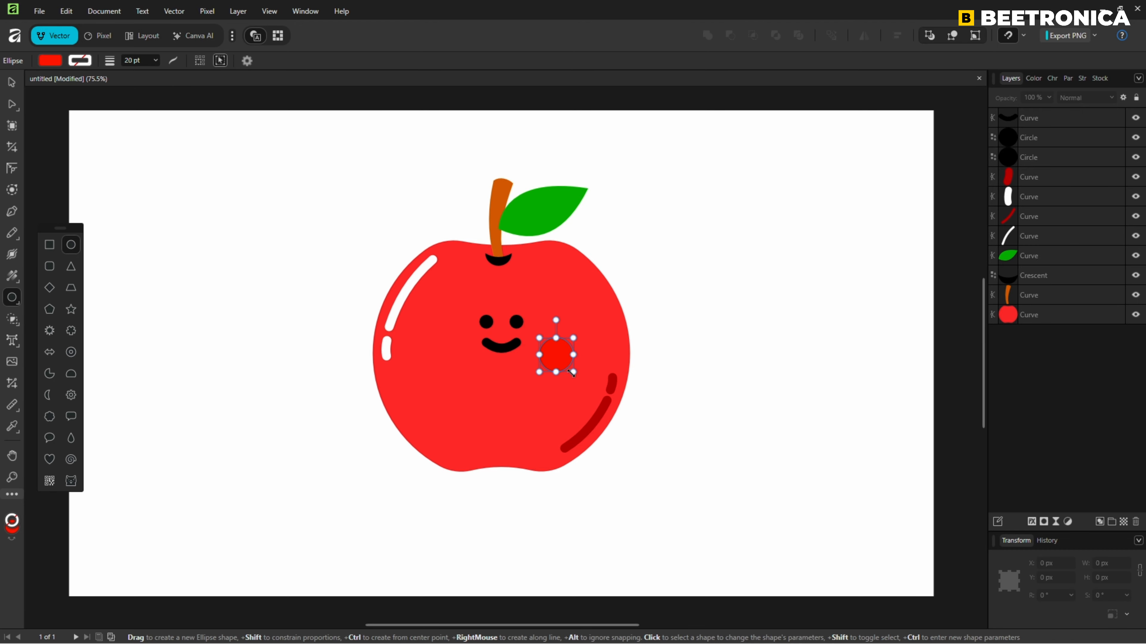
{"action": "left_click", "coordinate": [9, 87]}
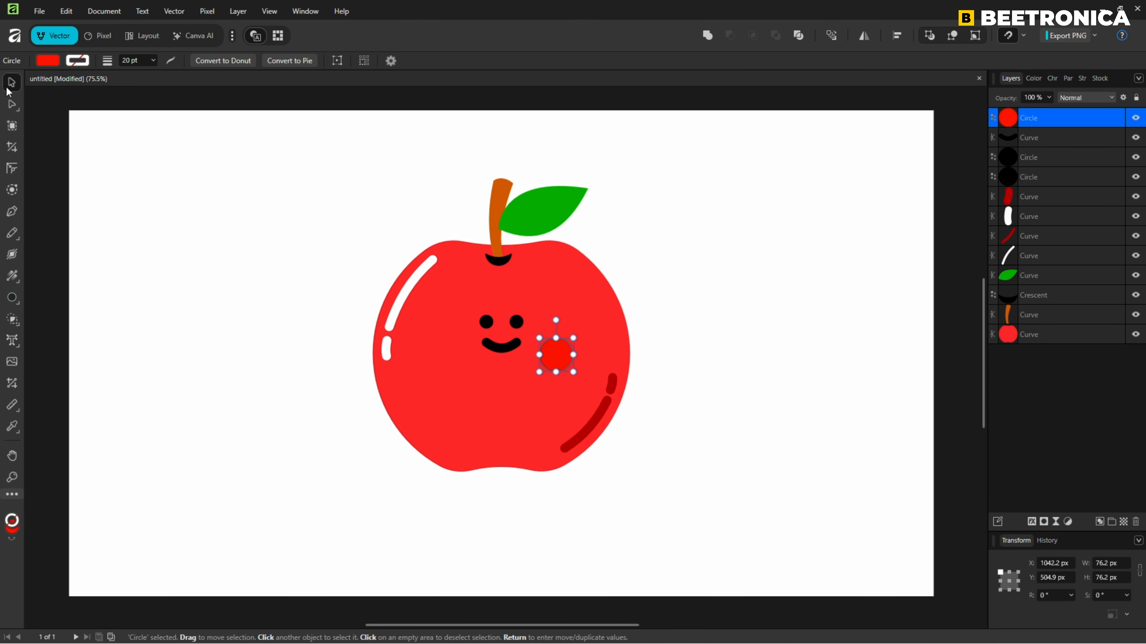
Fill the cheek circle with light red FF6555 and move it up and closer to the right end of the smile.
{"action": "left_click", "coordinate": [47, 61]}
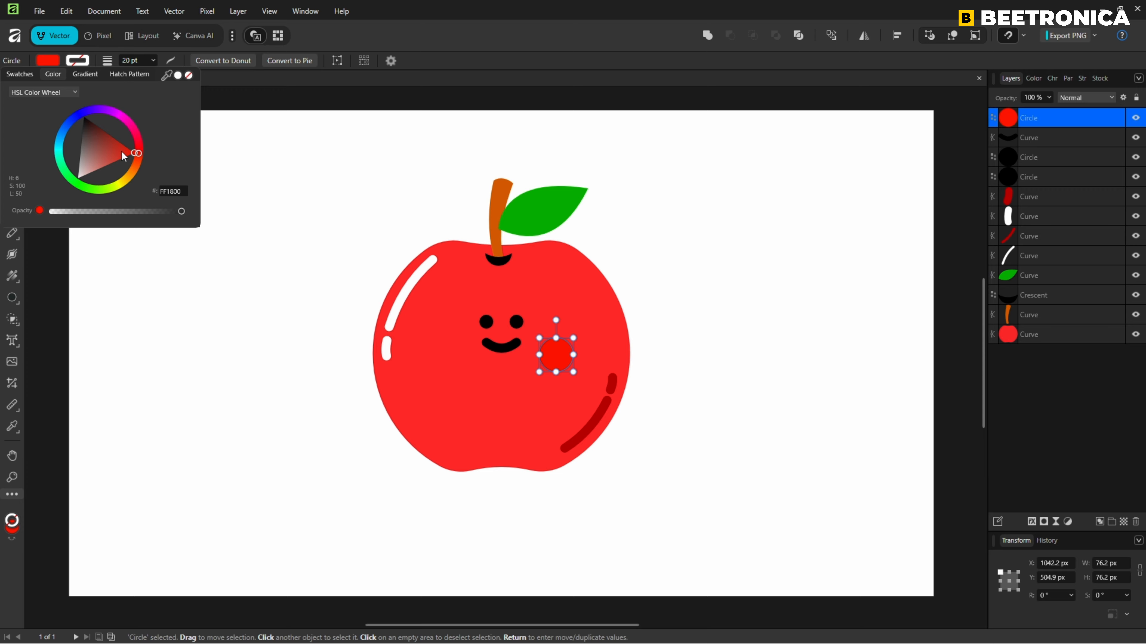
{"action": "left_click_drag", "start_coordinate": [122, 152], "coordinate": [115, 163]}
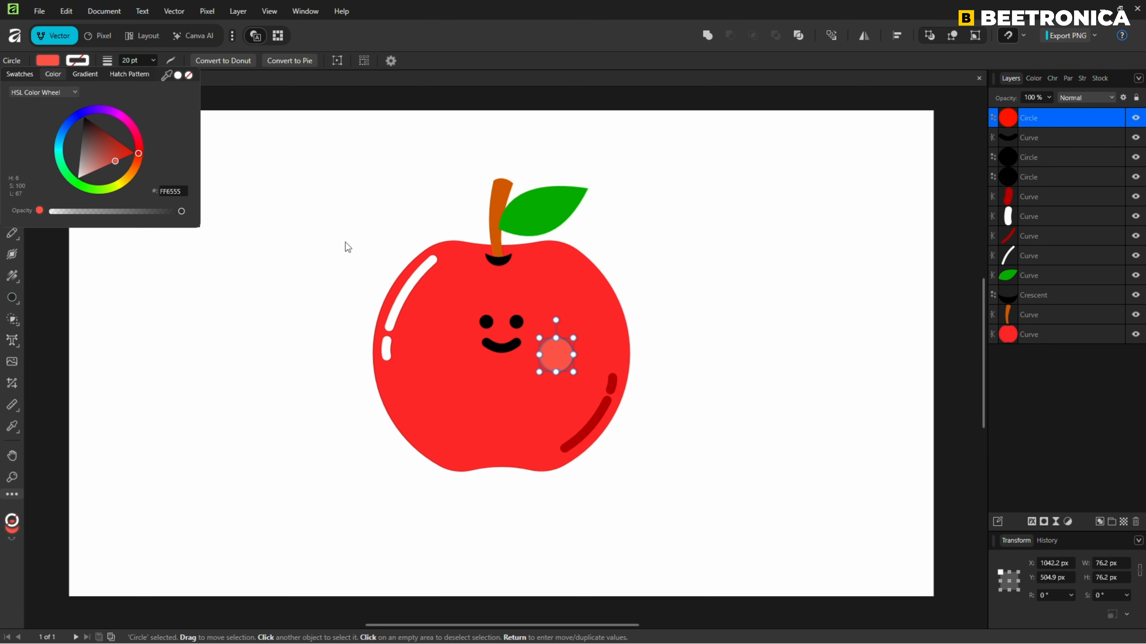
{"action": "left_click", "coordinate": [551, 357]}
{"action": "left_click_drag", "start_coordinate": [551, 357], "coordinate": [546, 343]}
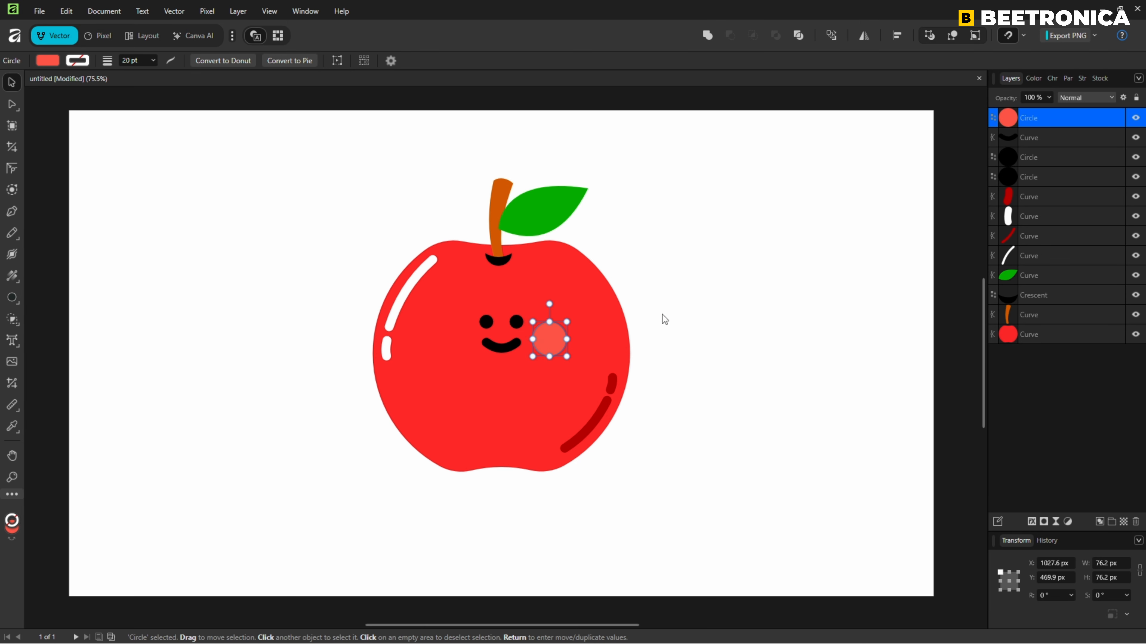
Draw a 45° diagonal line about 41 px long across the cheek circle's upper-left part with the Pen tool.
{"action": "scroll", "coordinate": [662, 315], "scroll_direction": "up", "scroll_amount": 6}
{"action": "left_click_drag", "start_coordinate": [363, 405], "coordinate": [524, 319]}
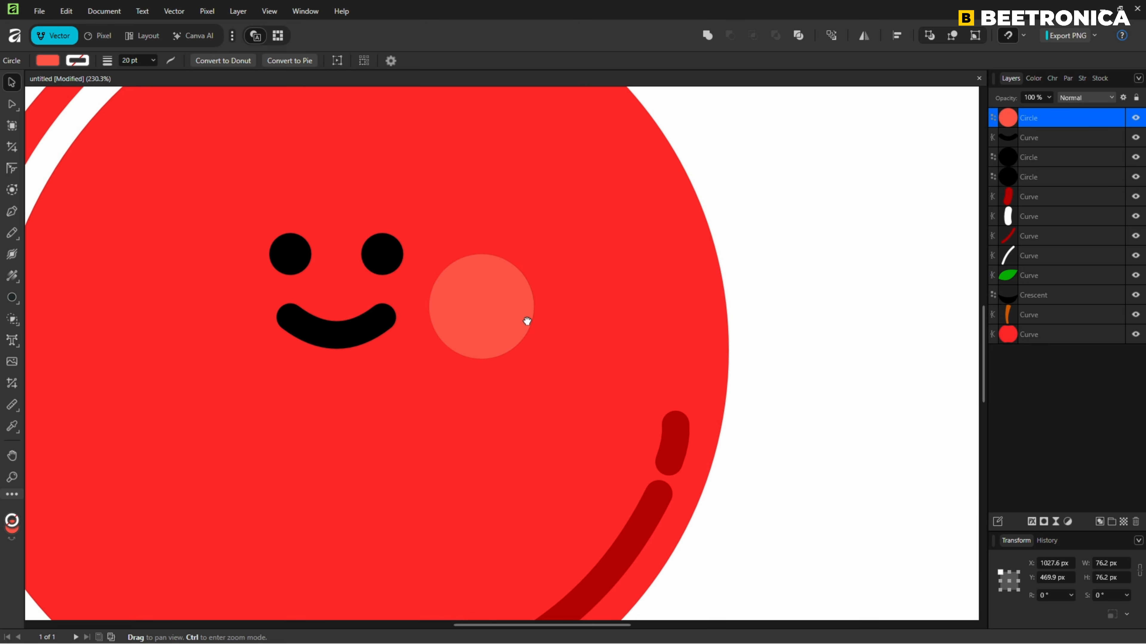
{"action": "left_click", "coordinate": [12, 211]}
{"action": "left_click", "coordinate": [450, 317]}
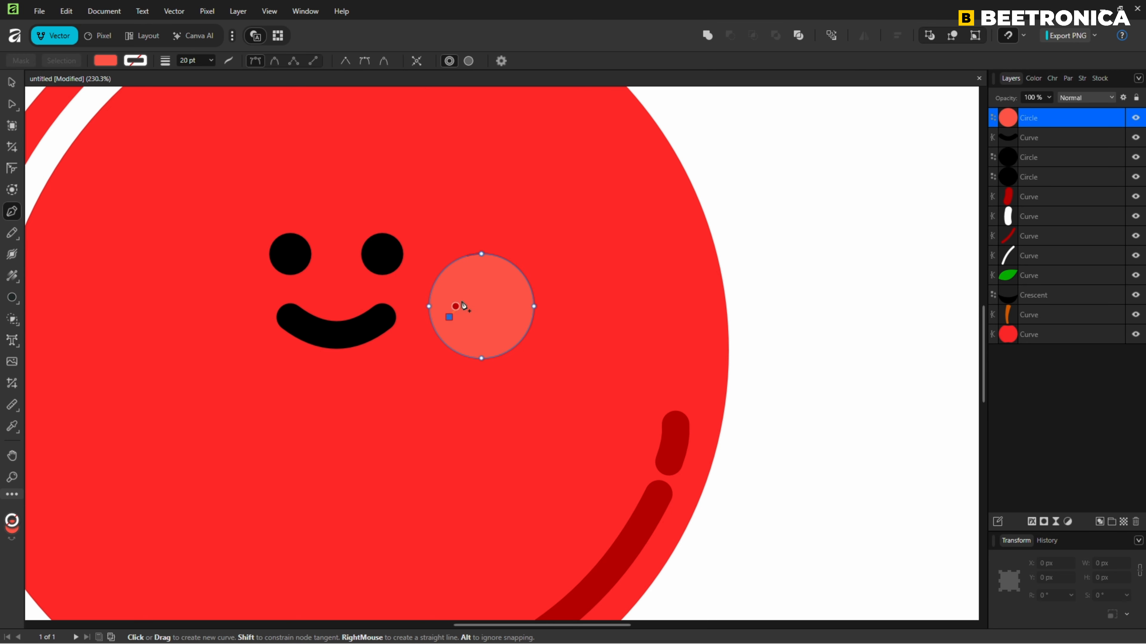
{"action": "left_click", "coordinate": [488, 276]}
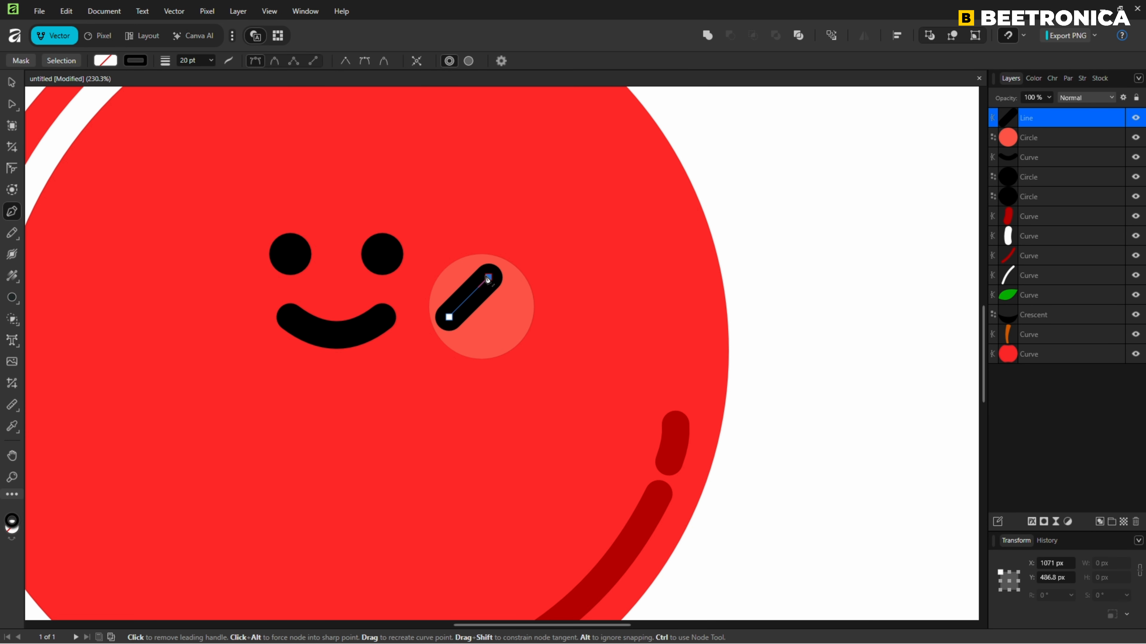
Try a 15 pt stroke width on the cheek's diagonal line.
{"action": "left_click", "coordinate": [193, 62]}
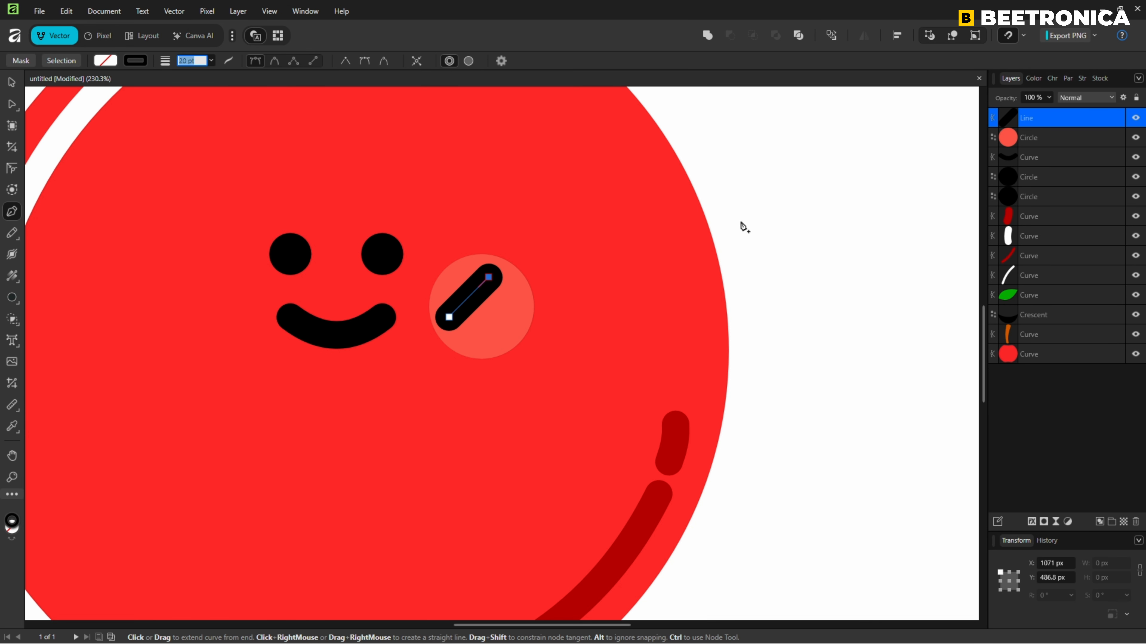
{"action": "type", "text": "15"}
{"action": "key", "text": "Return"}
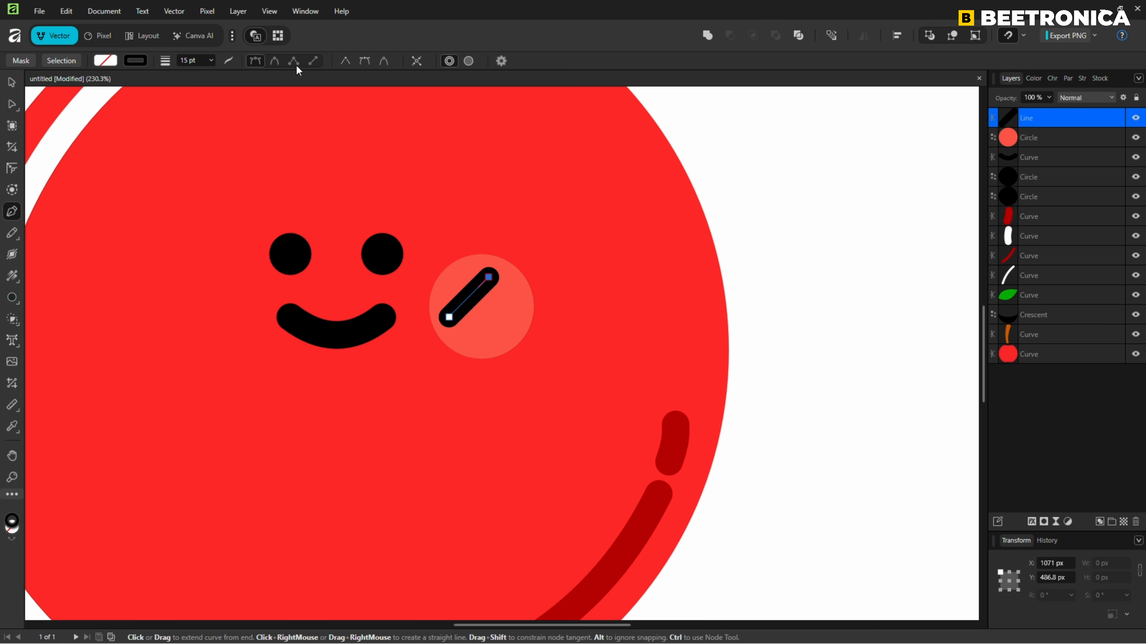
Set the cheek line's stroke width to 10 pt and its stroke colour to pale pink.
{"action": "left_click", "coordinate": [193, 61]}
{"action": "type", "text": "10"}
{"action": "key", "text": "Return"}
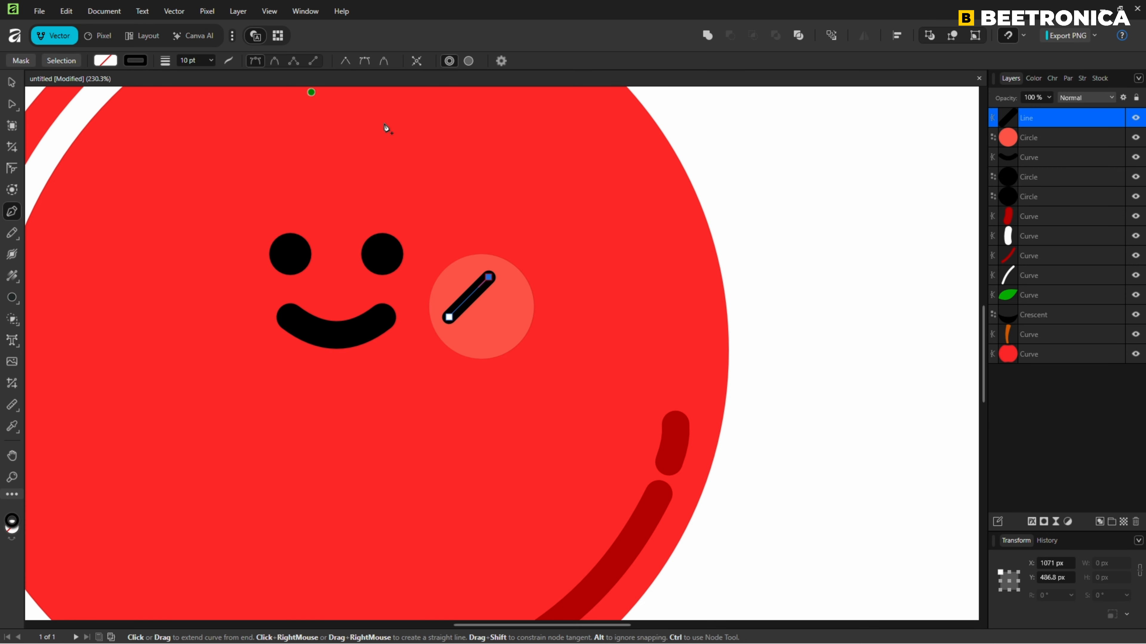
{"action": "left_click", "coordinate": [141, 55]}
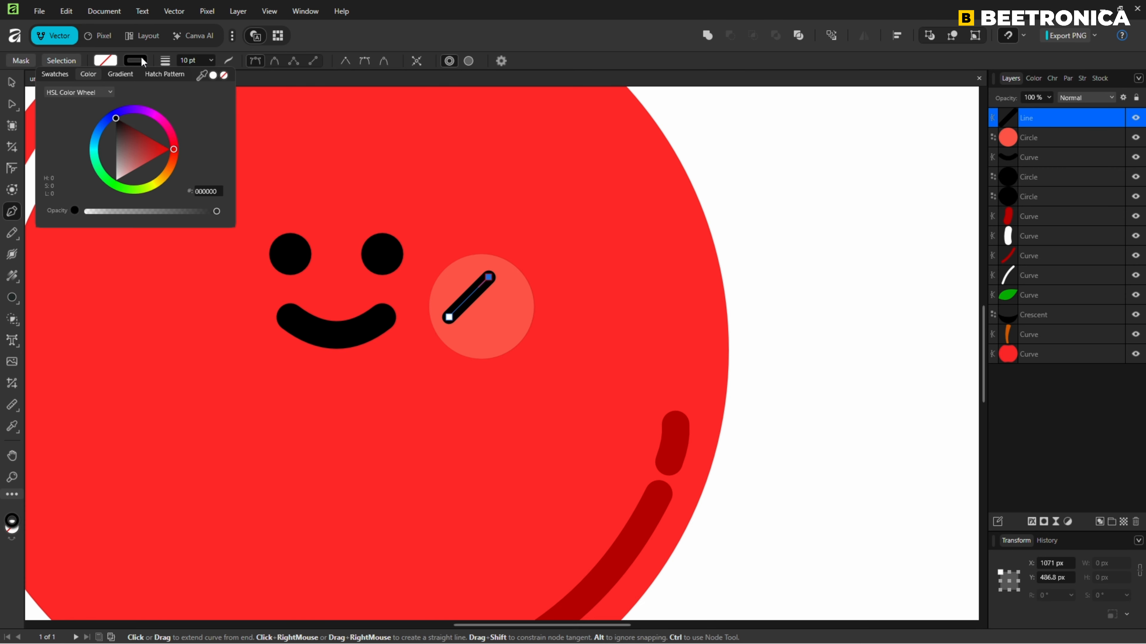
{"action": "left_click_drag", "start_coordinate": [140, 153], "coordinate": [134, 175]}
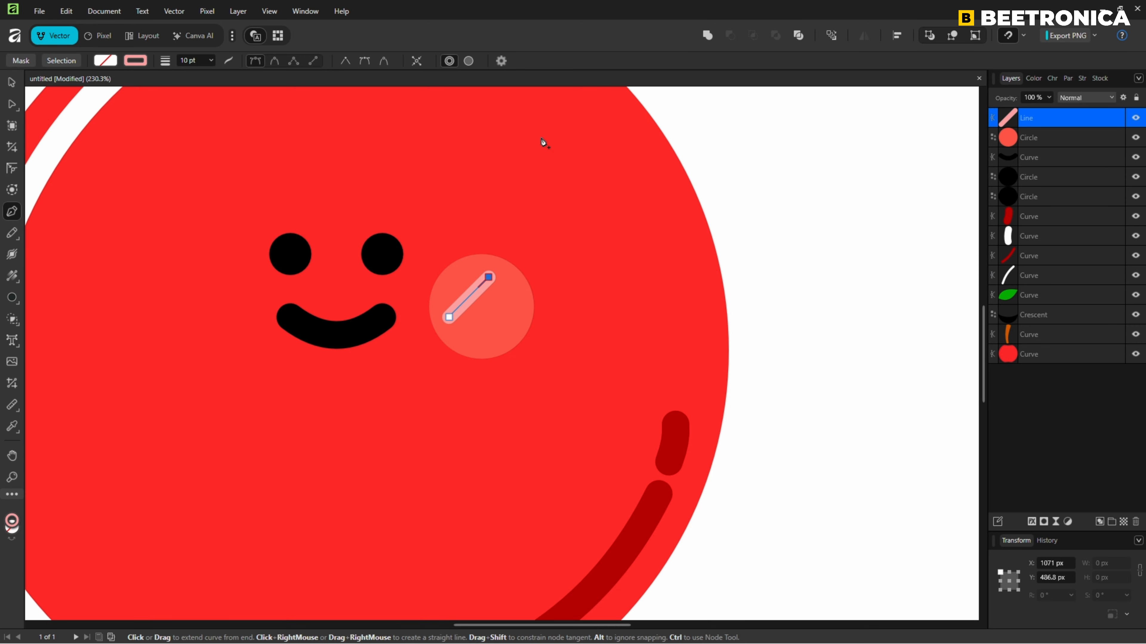
{"action": "left_click", "coordinate": [13, 86]}
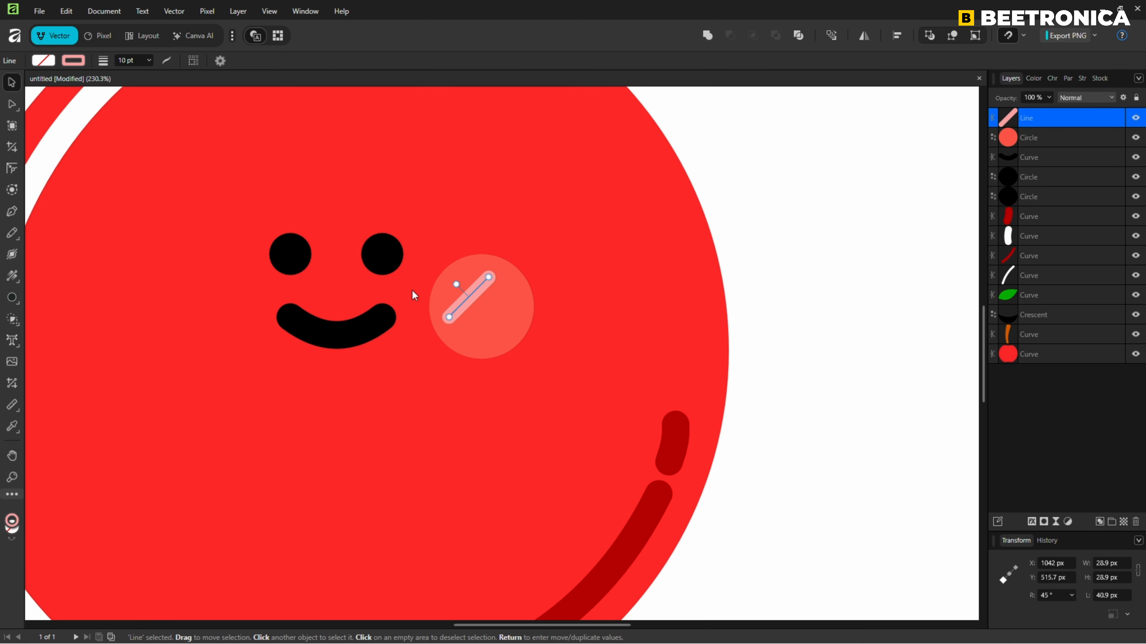
Duplicate the pale pink diagonal line parallel below the original and centre both lines within the cheek circle.
{"action": "left_click_drag", "start_coordinate": [464, 302], "coordinate": [484, 319]}
{"action": "left_click", "coordinate": [478, 290], "text": "shift"}
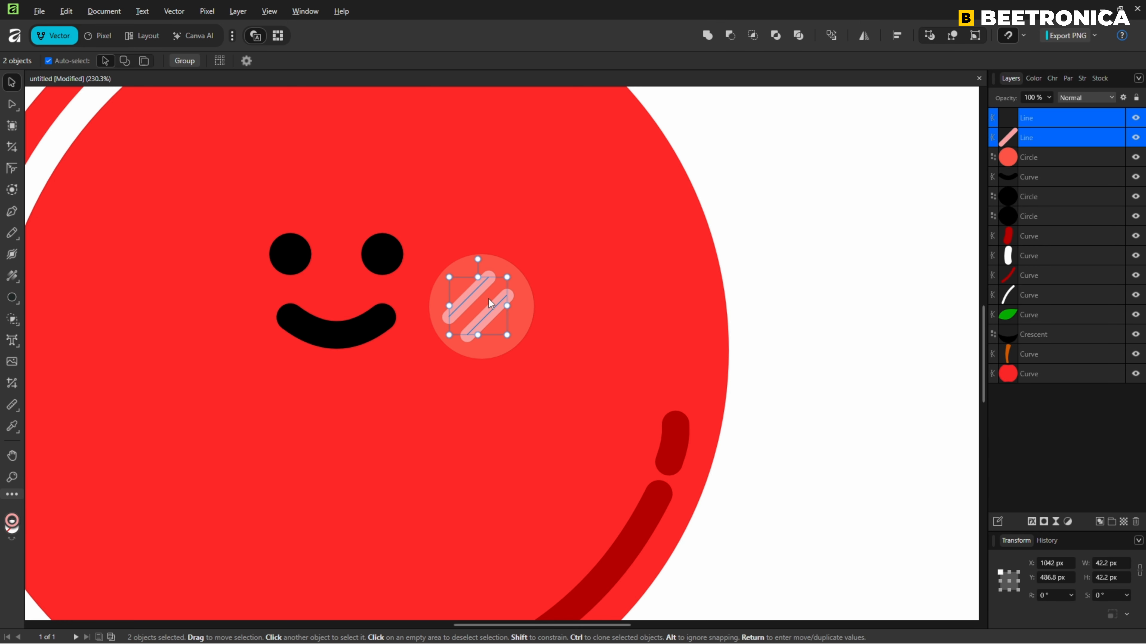
{"action": "left_click", "coordinate": [839, 301]}
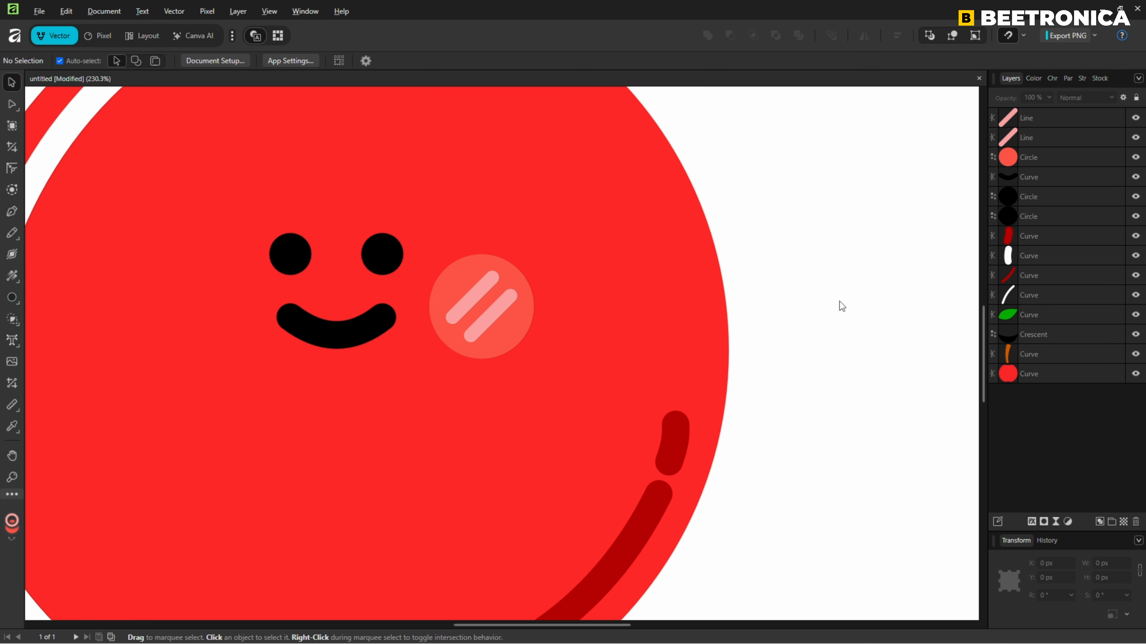
Duplicate the cheek circle with its two lines level on the other side of the smile, and group the copy.
{"action": "left_click", "coordinate": [484, 291]}
{"action": "left_click", "coordinate": [502, 305], "text": "shift"}
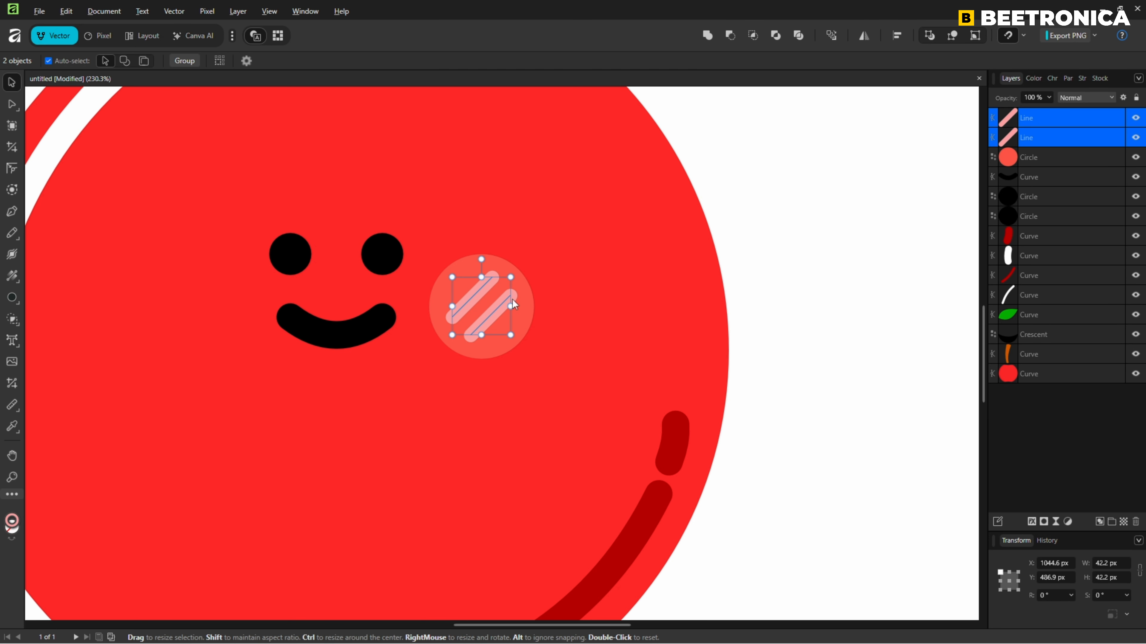
{"action": "left_click", "coordinate": [497, 266], "text": "shift"}
{"action": "left_click_drag", "start_coordinate": [406, 348], "coordinate": [584, 350]}
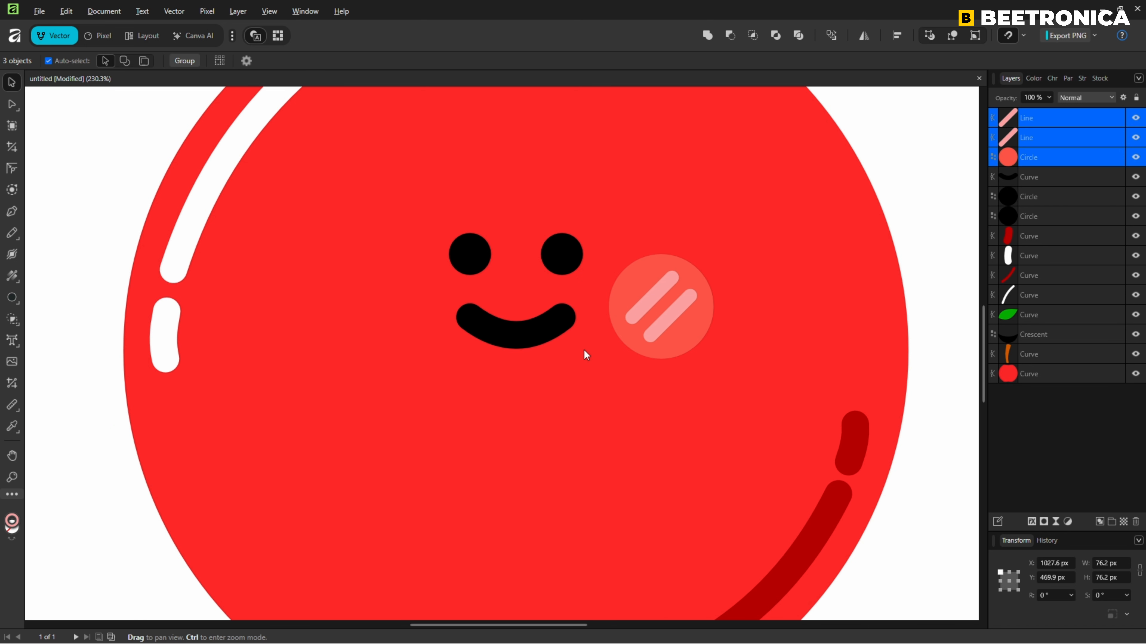
{"action": "left_click_drag", "start_coordinate": [672, 325], "coordinate": [380, 329]}
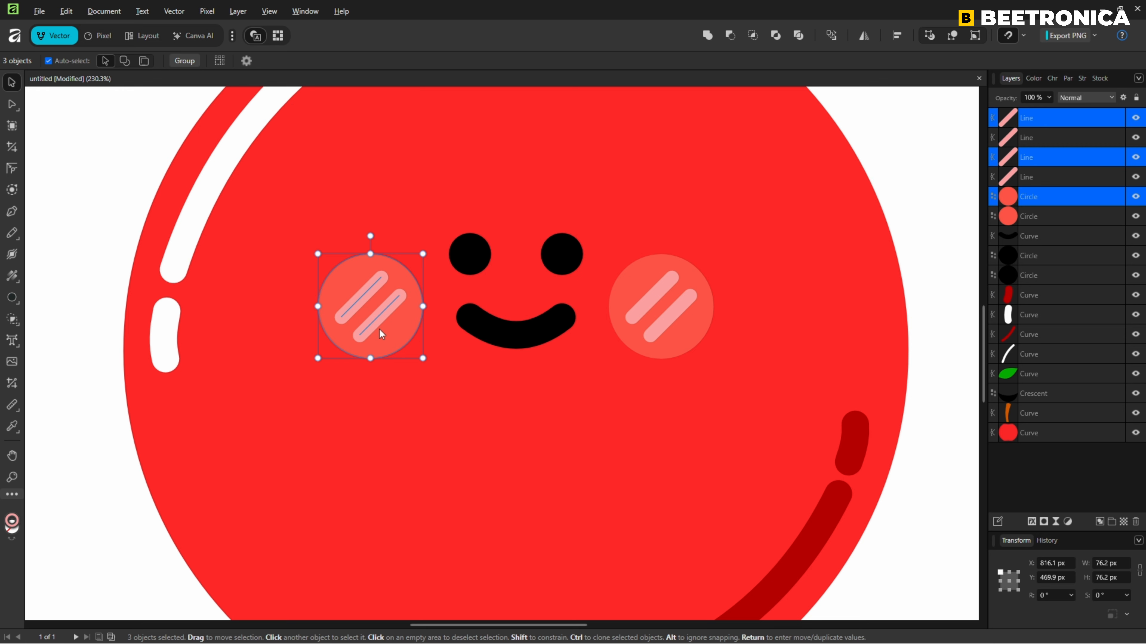
{"action": "key", "text": "ctrl+g"}
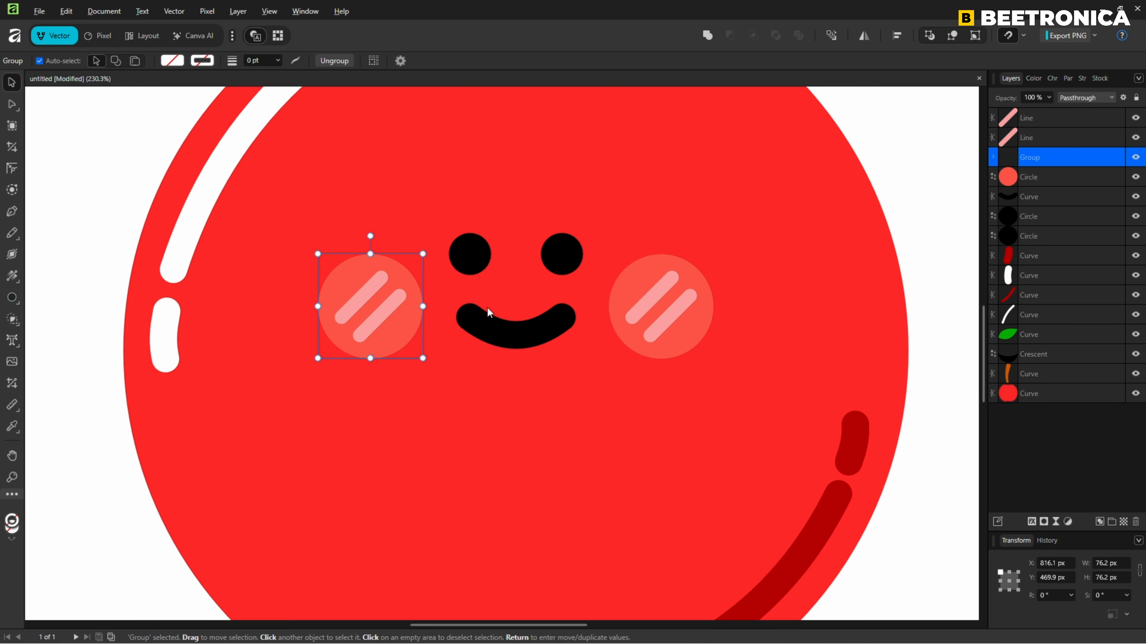
Group the original cheek circle to the right of the smile with its two diagonal lines.
{"action": "left_click", "coordinate": [659, 294]}
{"action": "left_click", "coordinate": [675, 311], "text": "shift"}
{"action": "left_click", "coordinate": [699, 326], "text": "shift"}
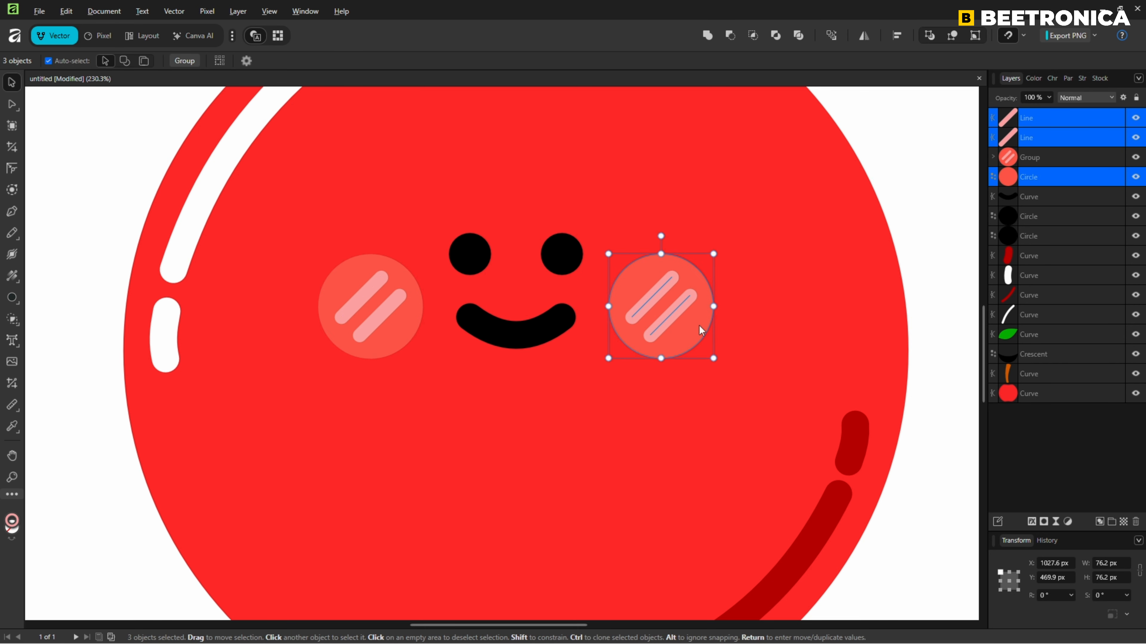
{"action": "key", "text": "ctrl+g"}
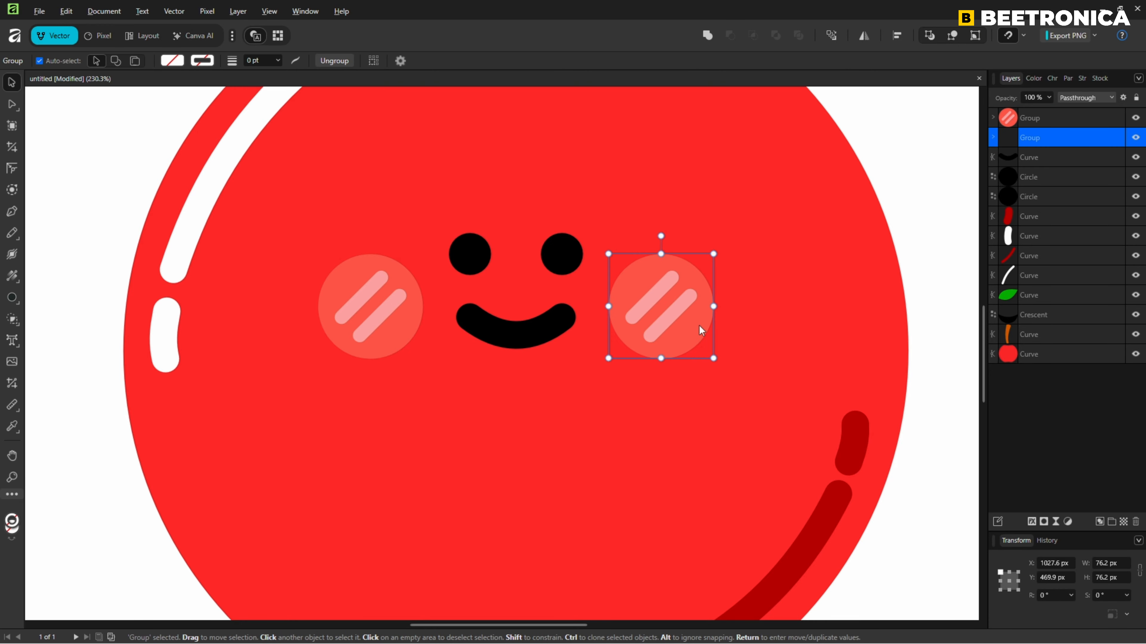
Align both cheek groups together with the apple's vertical centre line, keeping their height.
{"action": "left_click", "coordinate": [385, 328], "text": "shift"}
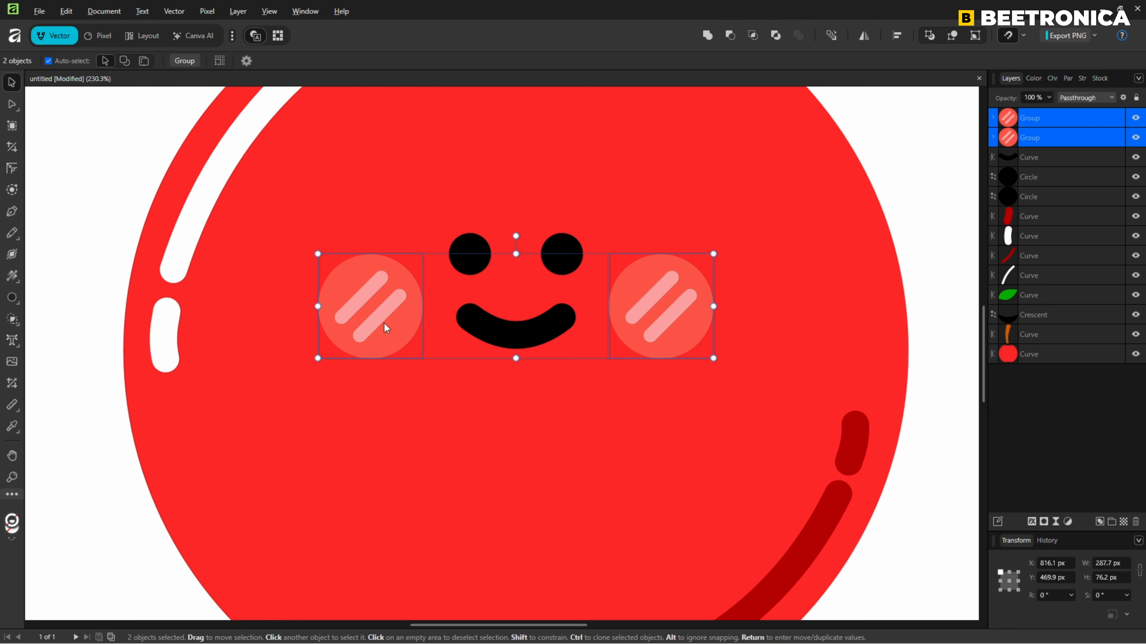
{"action": "mouse_move", "coordinate": [403, 332]}
{"action": "left_mouse_down"}
{"action": "mouse_move", "coordinate": [390, 332]}
{"action": "mouse_move", "coordinate": [402, 332]}
{"action": "left_mouse_up"}
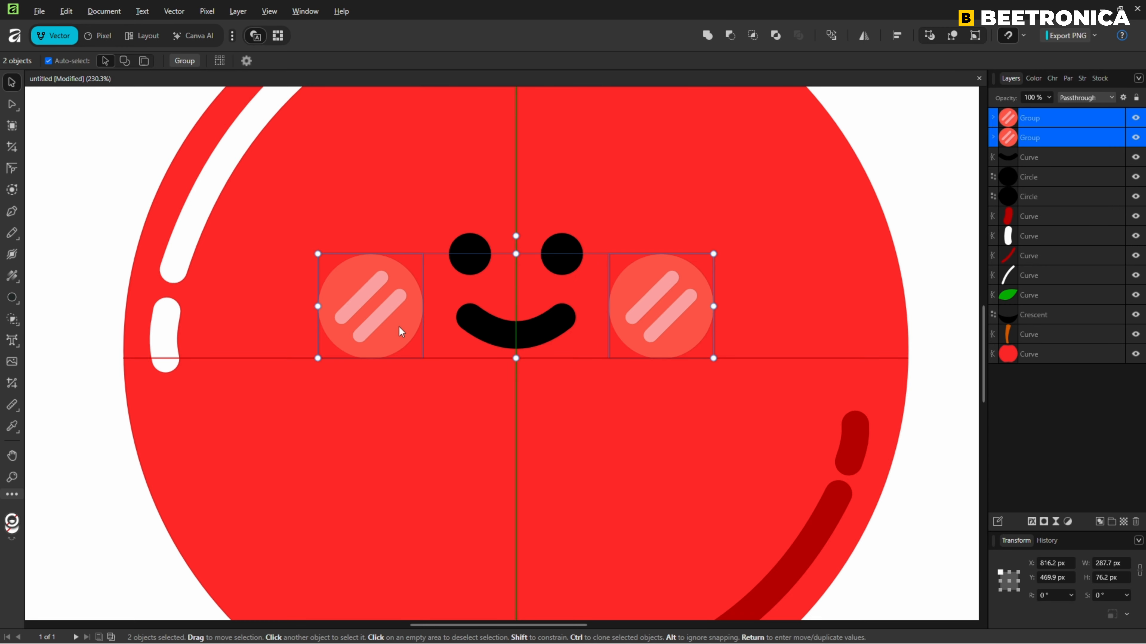
{"action": "left_click", "coordinate": [940, 446]}
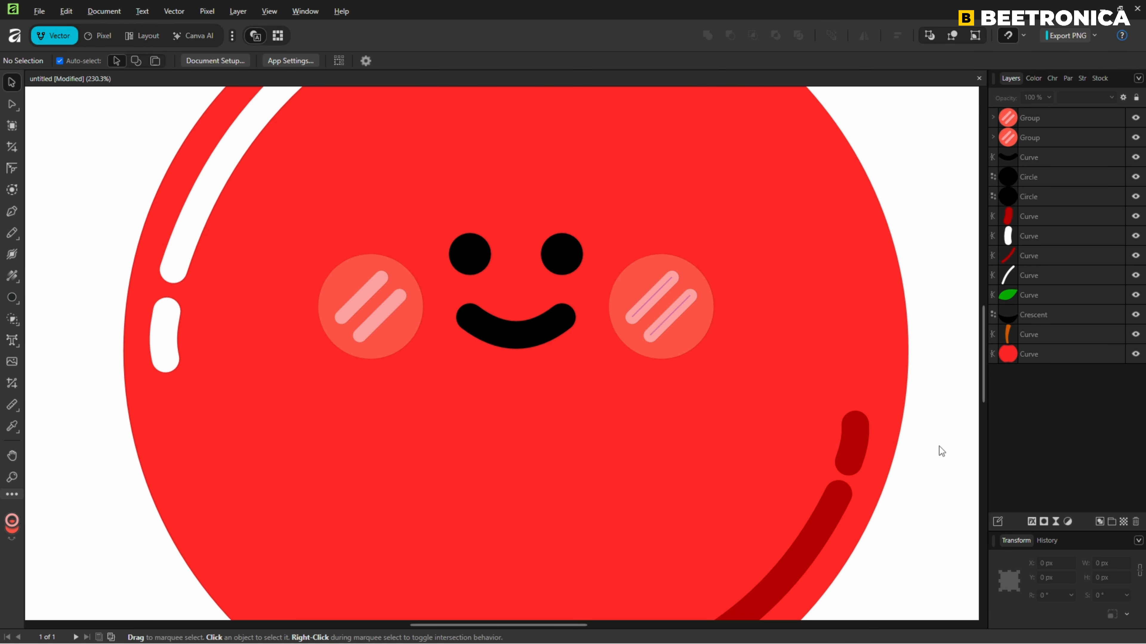
{"action": "key", "text": "ctrl+0"}
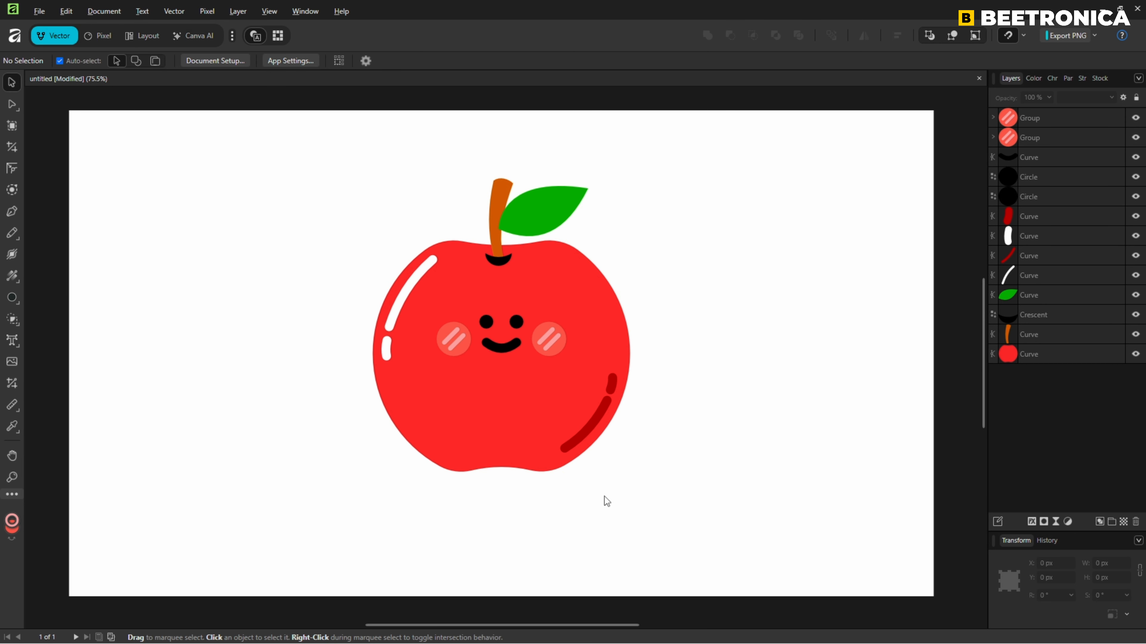
Draw a flat ellipse about 470 by 75 px under the apple's base and send it behind all other objects.
{"action": "left_click", "coordinate": [12, 298]}
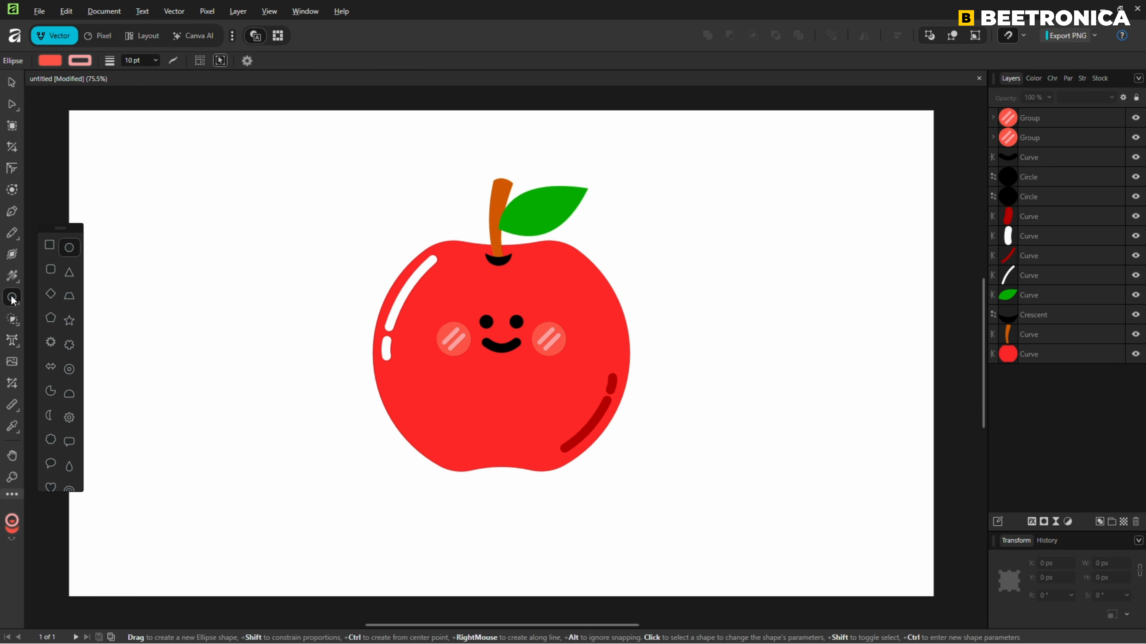
{"action": "left_click_drag", "start_coordinate": [399, 465], "coordinate": [613, 499]}
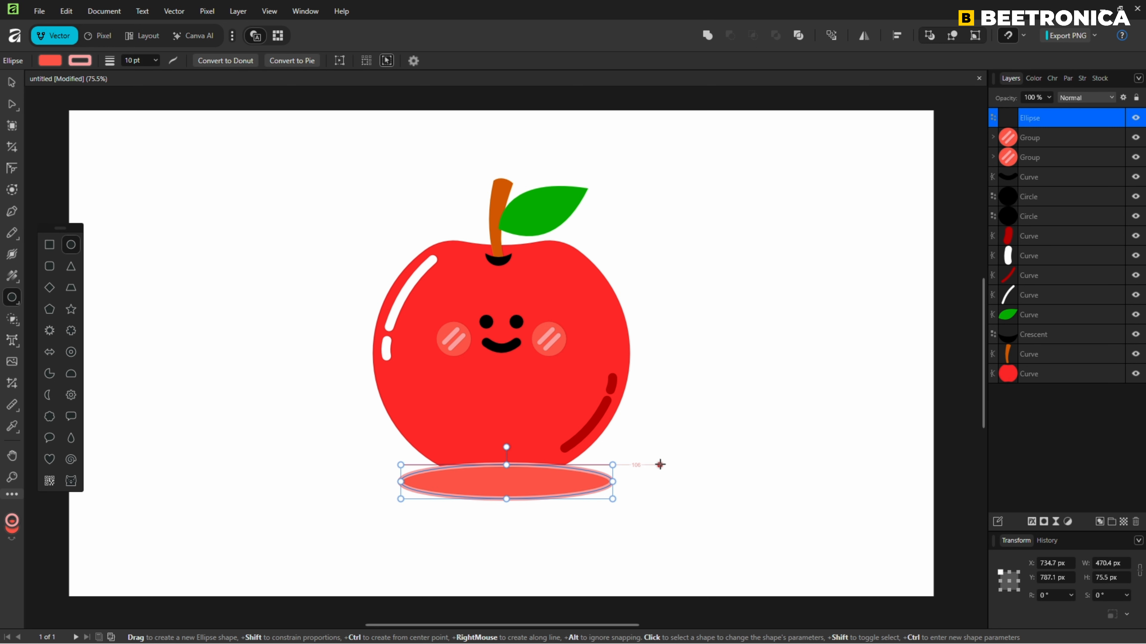
{"action": "right_click", "coordinate": [566, 482]}
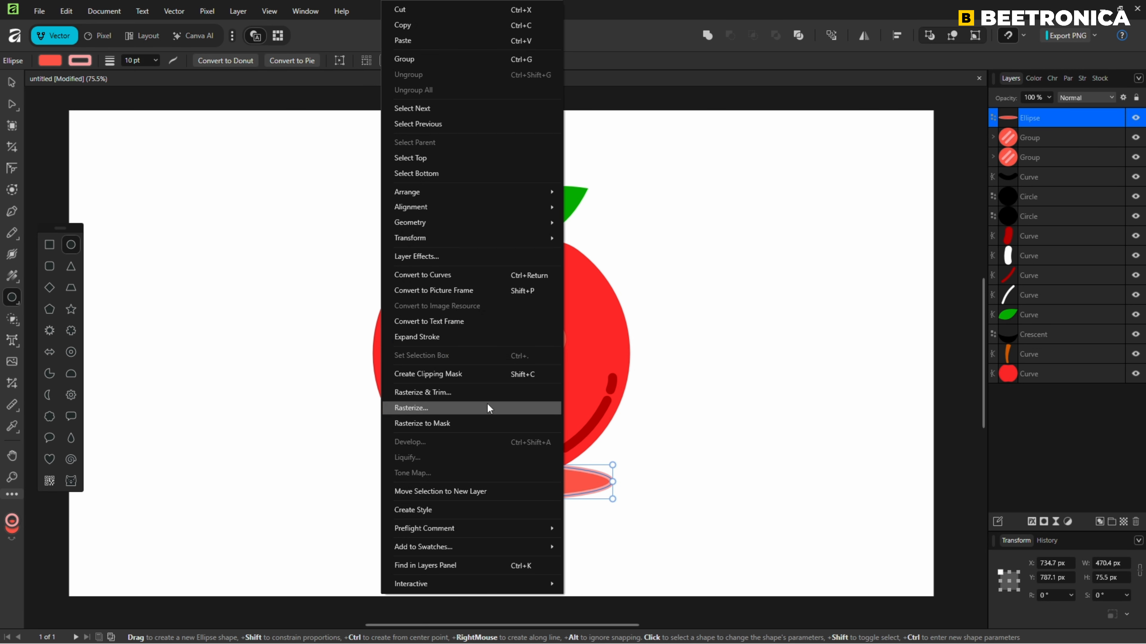
{"action": "mouse_move", "coordinate": [532, 192]}
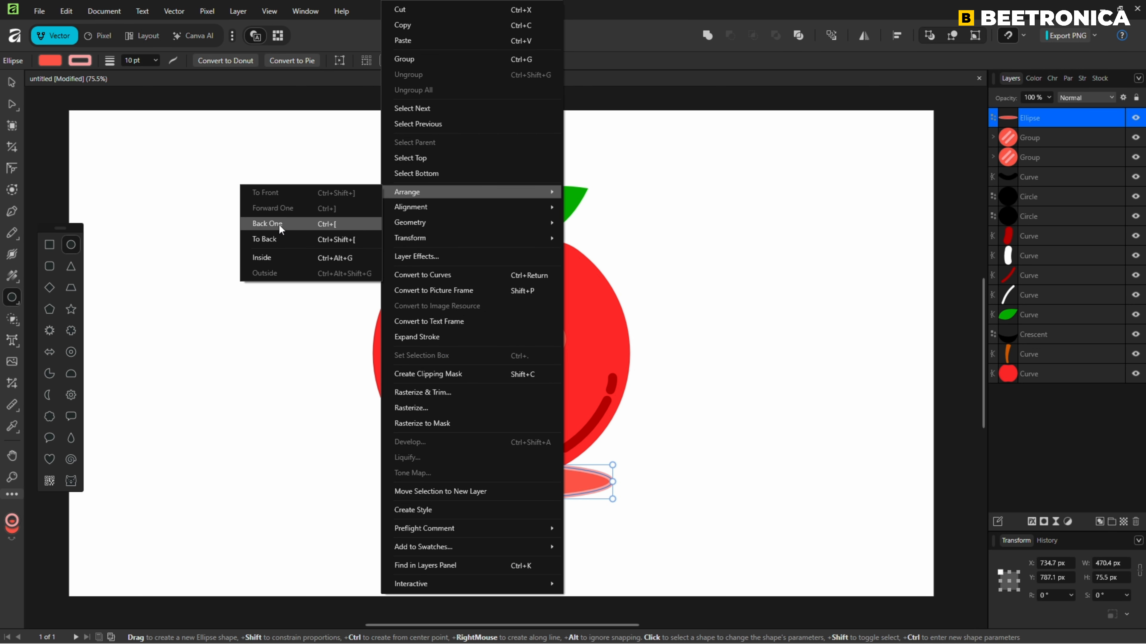
{"action": "left_click", "coordinate": [275, 239]}
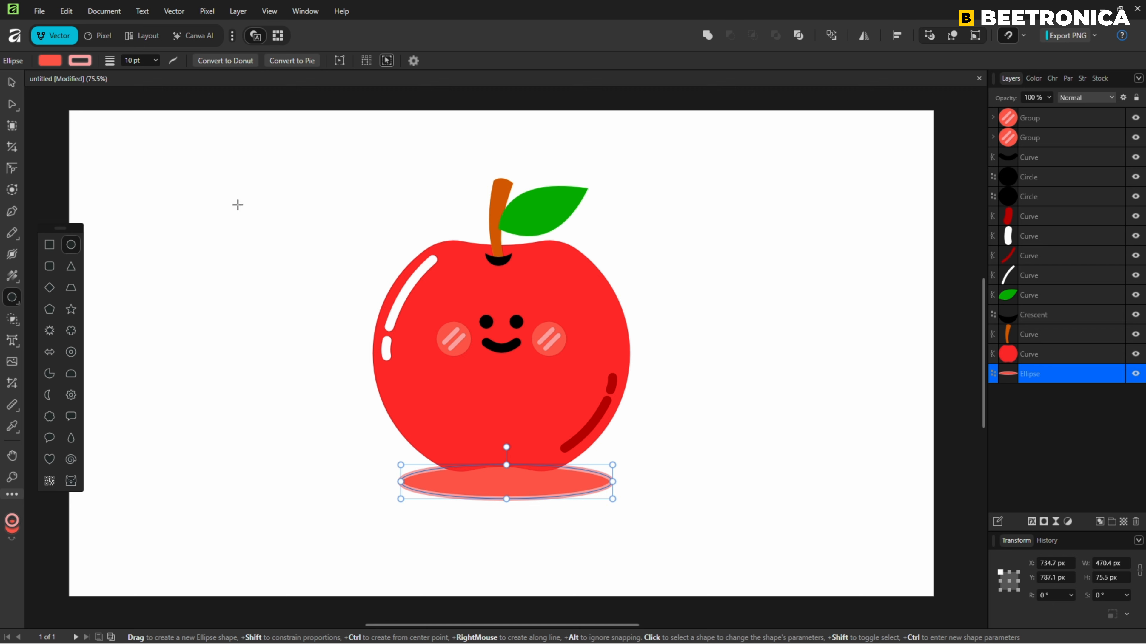
Remove the stroke from the ellipse under the apple and fill it with black 000000.
{"action": "left_click", "coordinate": [80, 60]}
{"action": "left_click", "coordinate": [188, 76]}
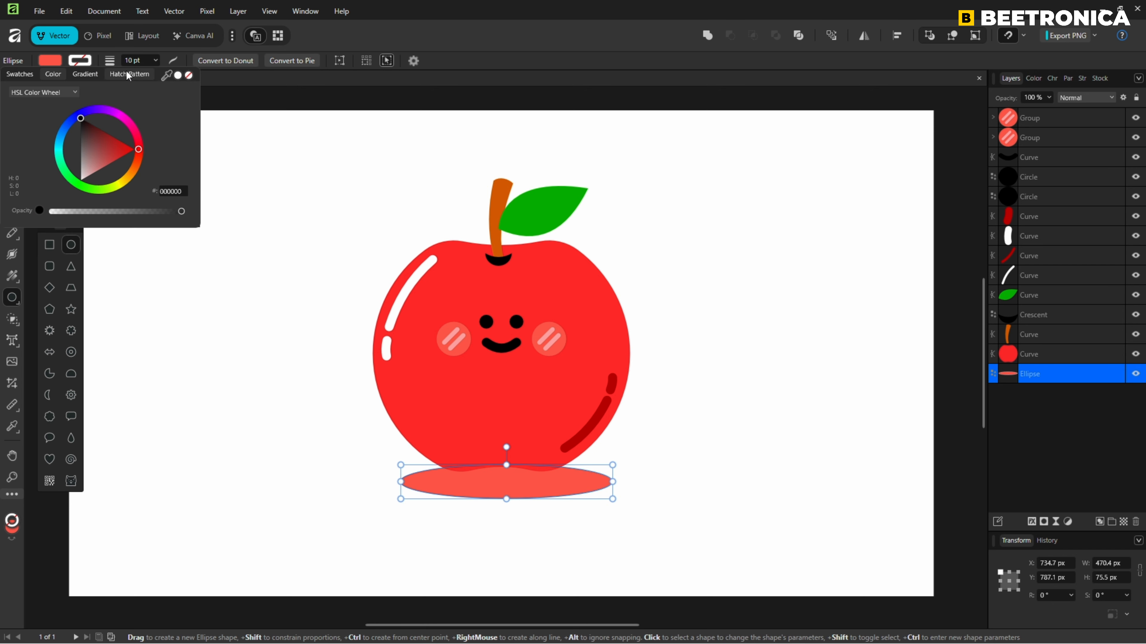
{"action": "left_click", "coordinate": [51, 60]}
{"action": "left_click", "coordinate": [51, 60]}
{"action": "left_click_drag", "start_coordinate": [80, 136], "coordinate": [65, 111]}
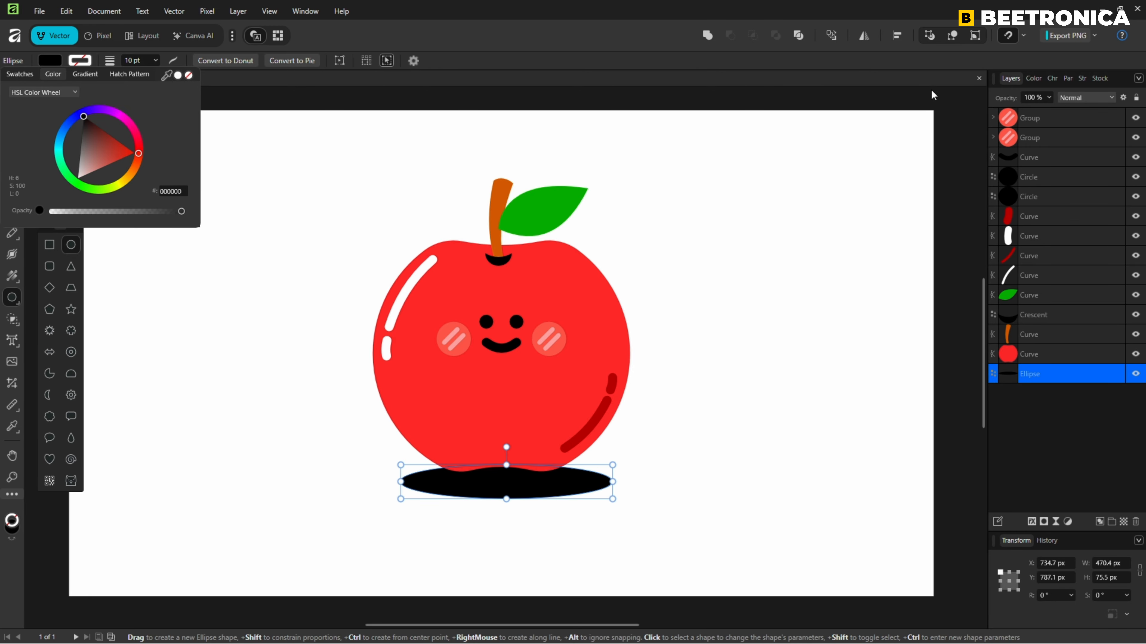
Set the black ellipse's opacity to 25% and move it up so it sits centred beneath the apple as a shadow.
{"action": "left_click", "coordinate": [1049, 97]}
{"action": "left_click_drag", "start_coordinate": [1040, 113], "coordinate": [992, 111]}
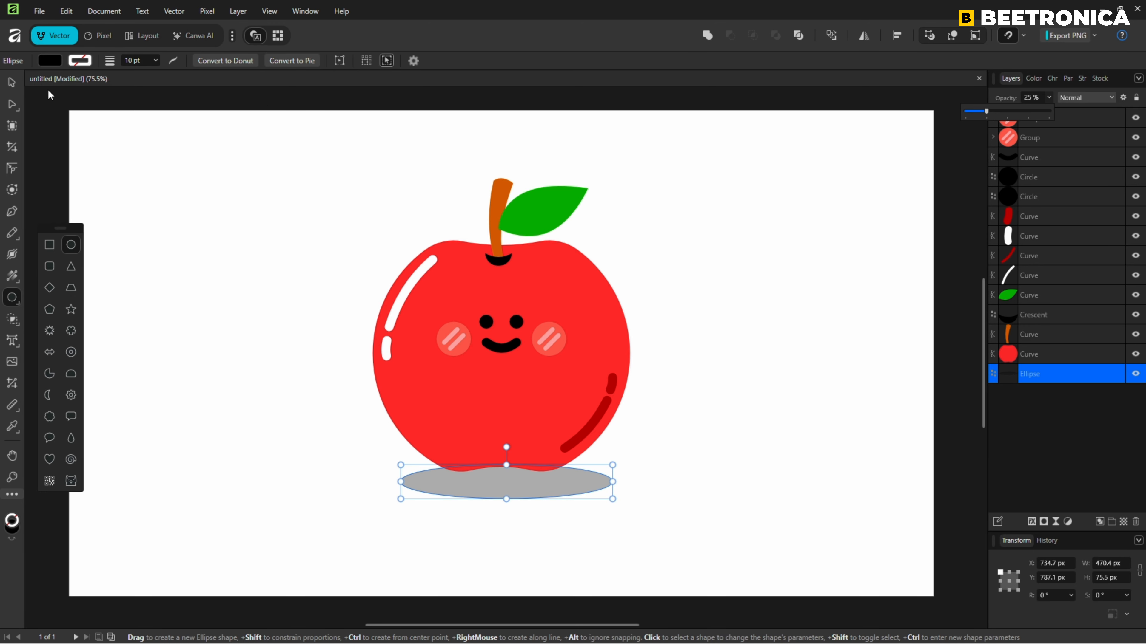
{"action": "left_click", "coordinate": [12, 83]}
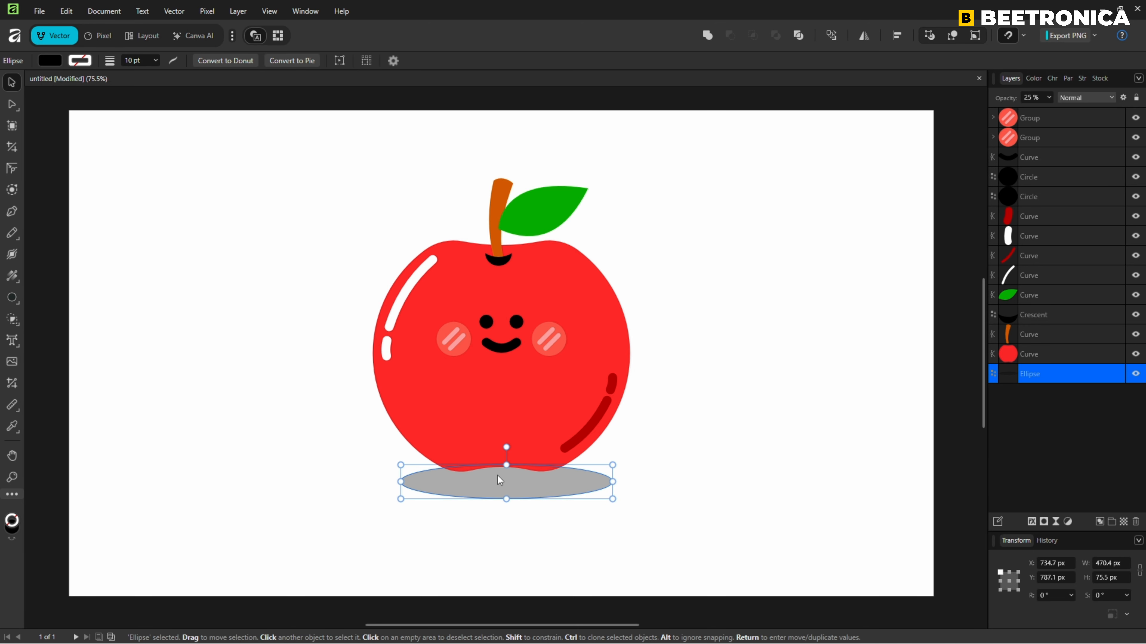
{"action": "left_click_drag", "start_coordinate": [517, 487], "coordinate": [514, 476]}
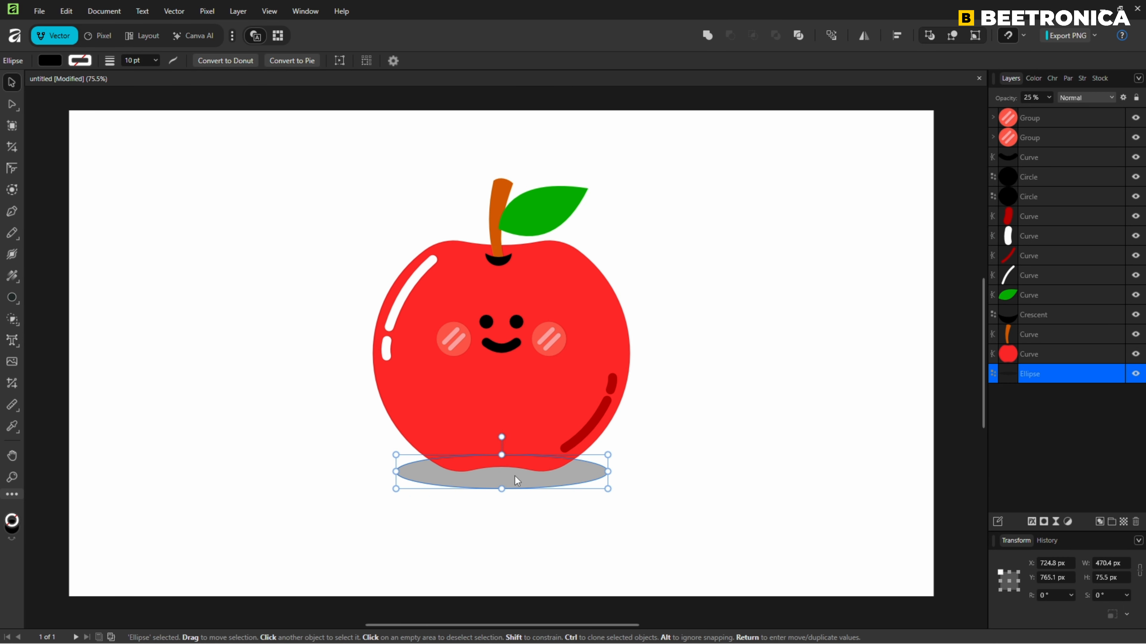
Apply a live Gaussian Blur with a 9.5 px radius to the shadow ellipse.
{"action": "left_click", "coordinate": [1065, 522]}
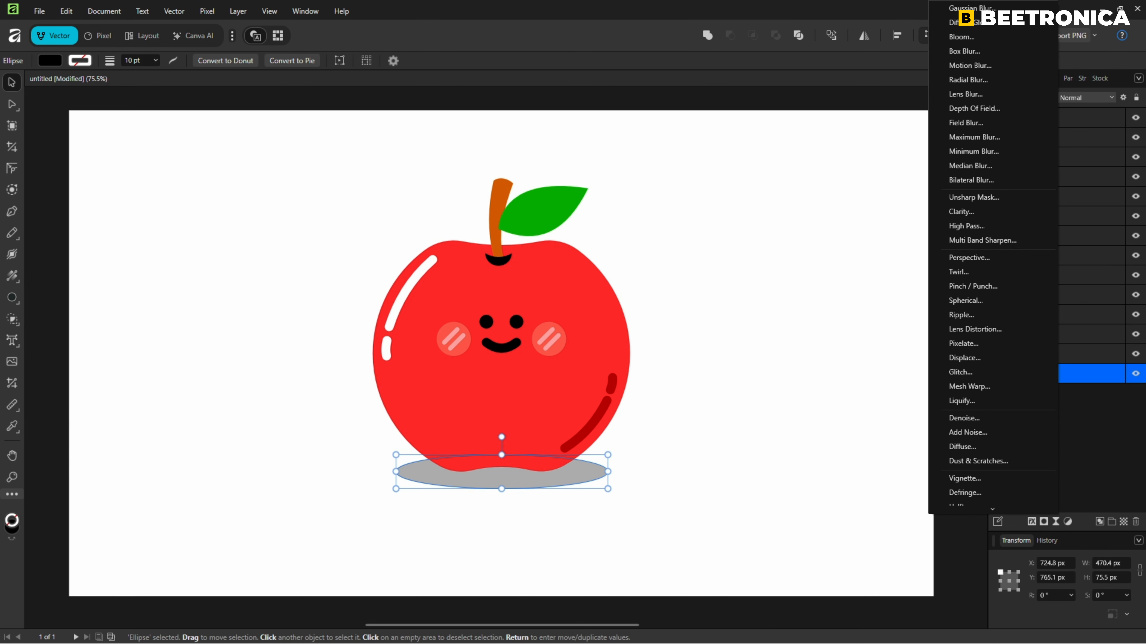
{"action": "left_click", "coordinate": [969, 7]}
{"action": "left_click_drag", "start_coordinate": [790, 570], "coordinate": [831, 571]}
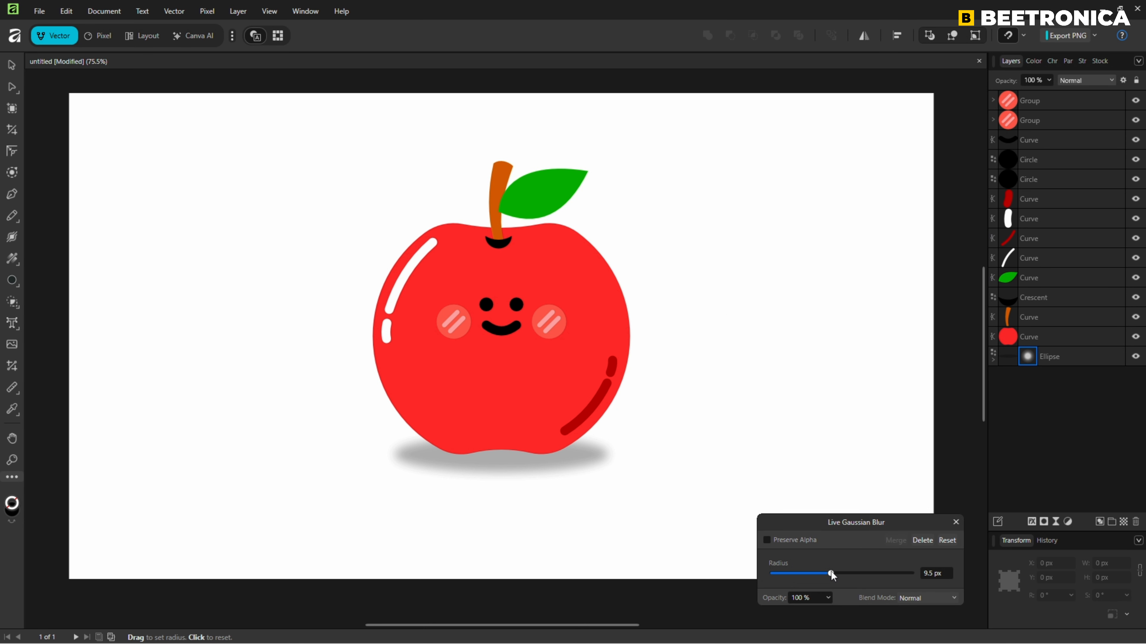
{"action": "left_click", "coordinate": [956, 522]}
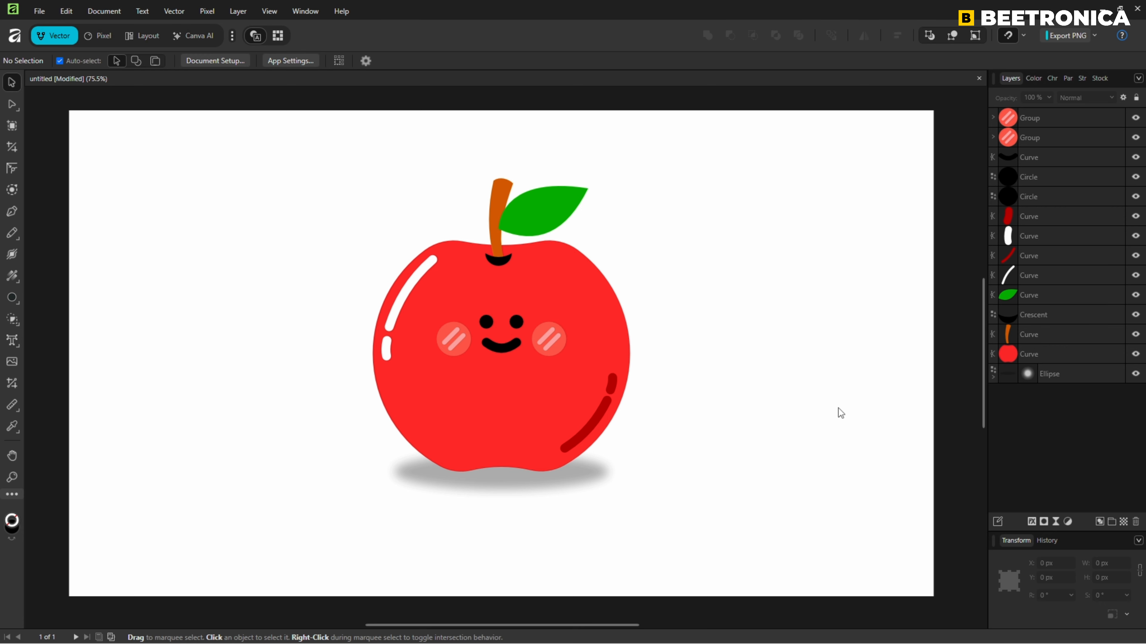
Undo the most recent actions on the blurred shadow ellipse.
{"action": "key", "text": "ctrl+z"}
{"action": "key", "text": "ctrl+z"}
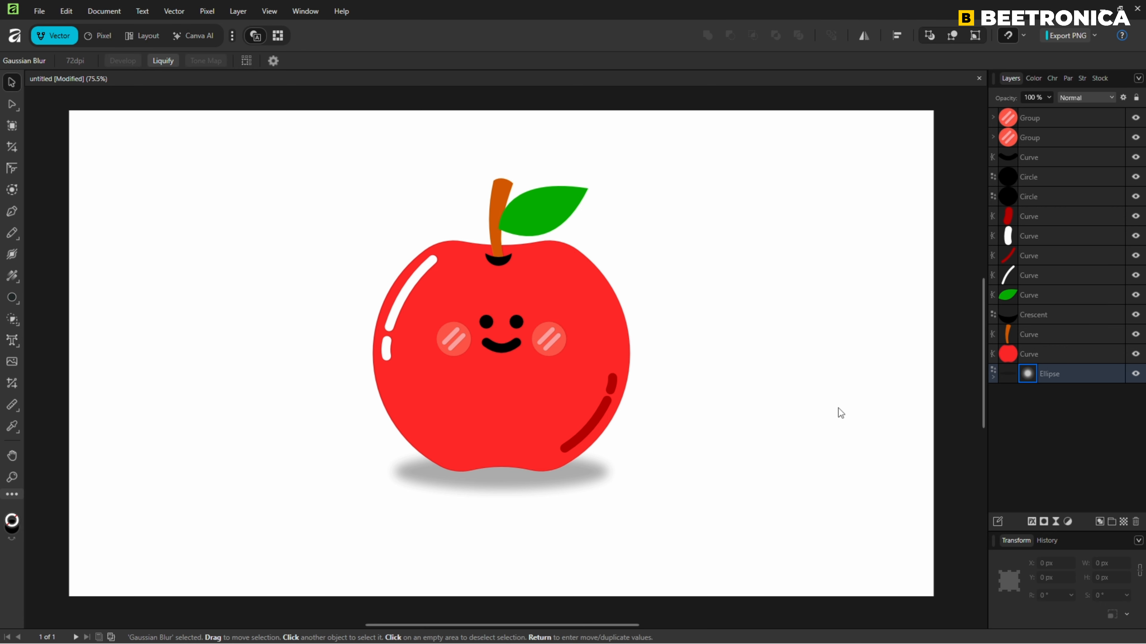